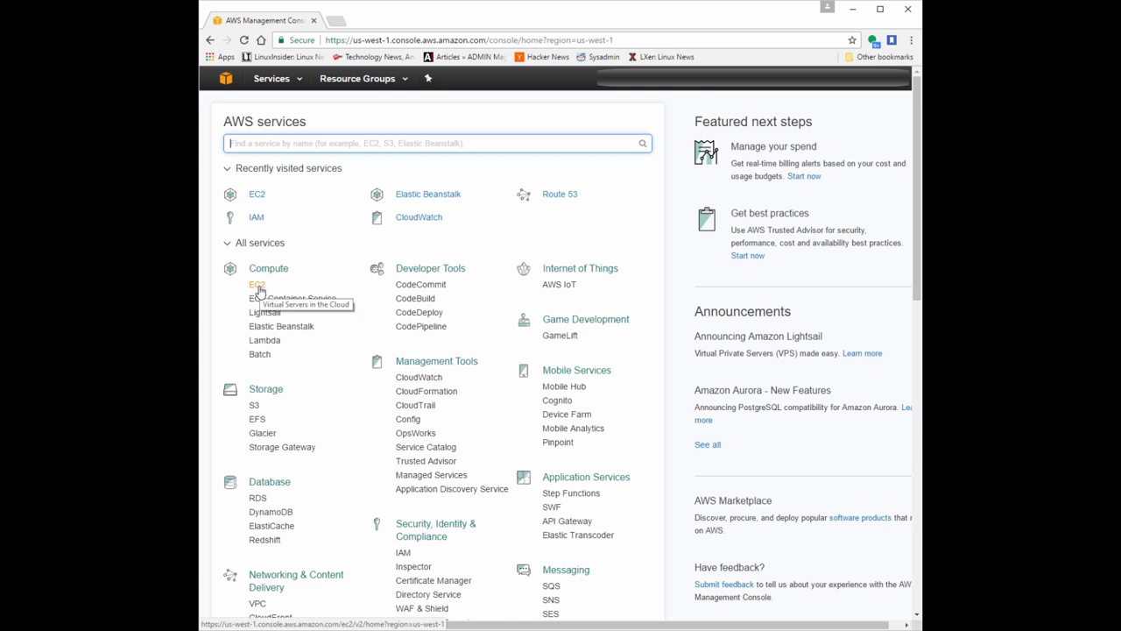
Open the EC2 dashboard and switch the region to US East (N. Virginia).
left_click(257, 285)
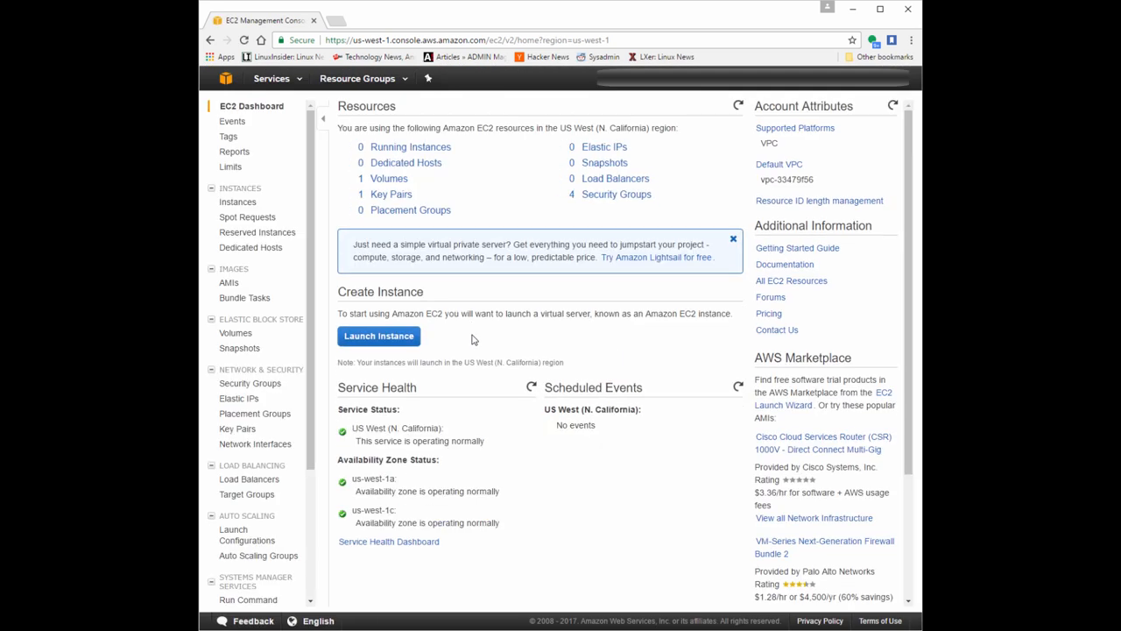
left_click(848, 88)
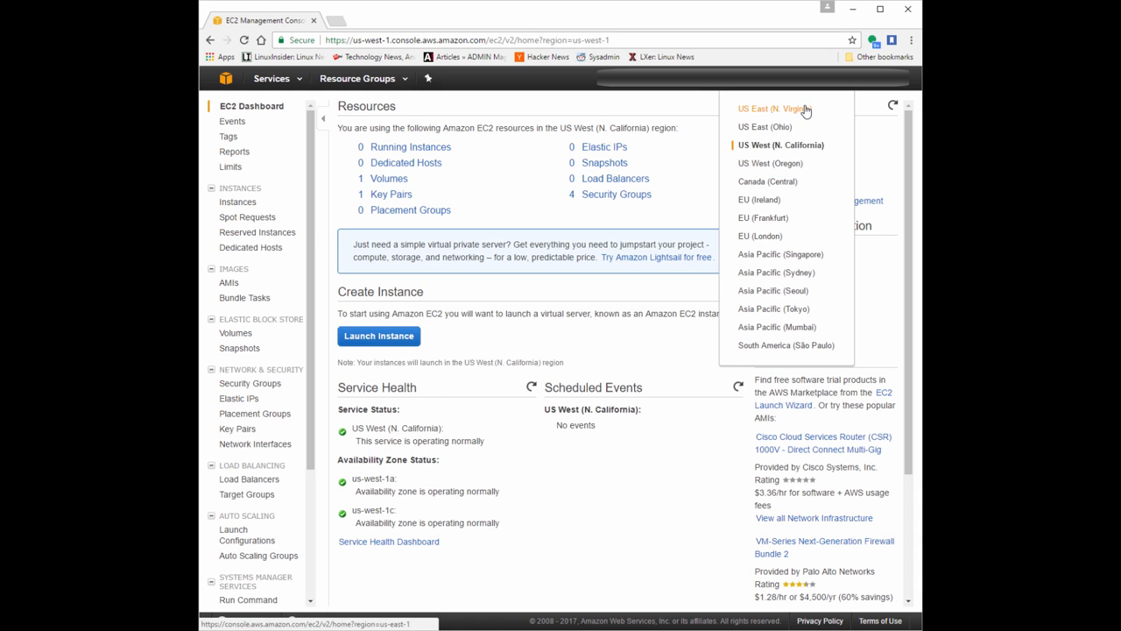
left_click(782, 164)
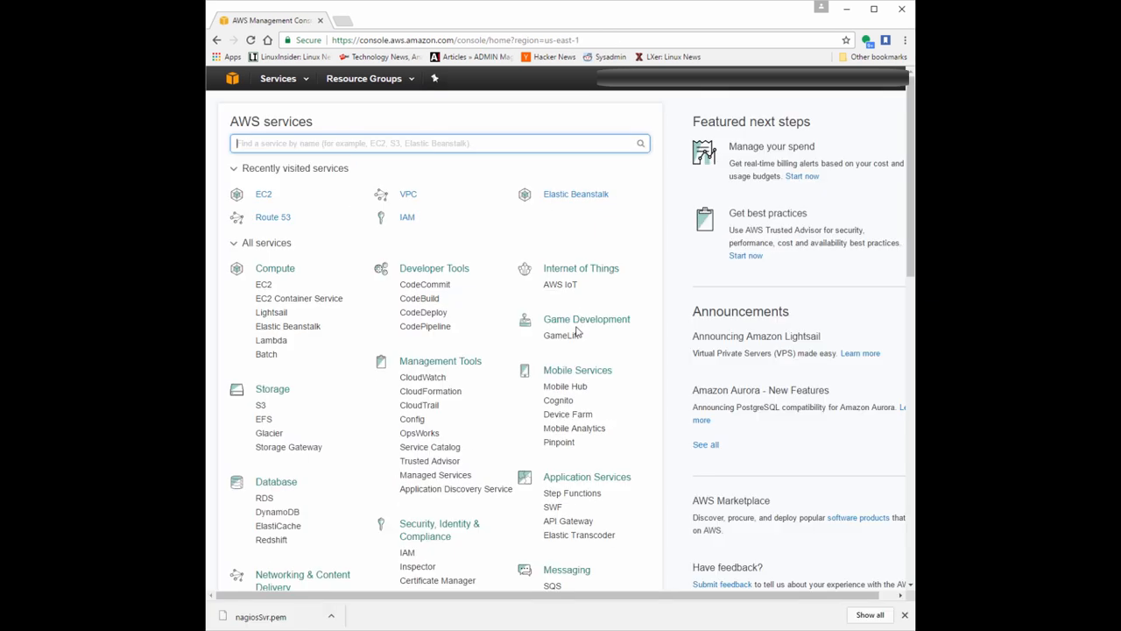
Open the EC2 instances list in the US East (N. Virginia) region and start launching a new instance.
left_click(264, 286)
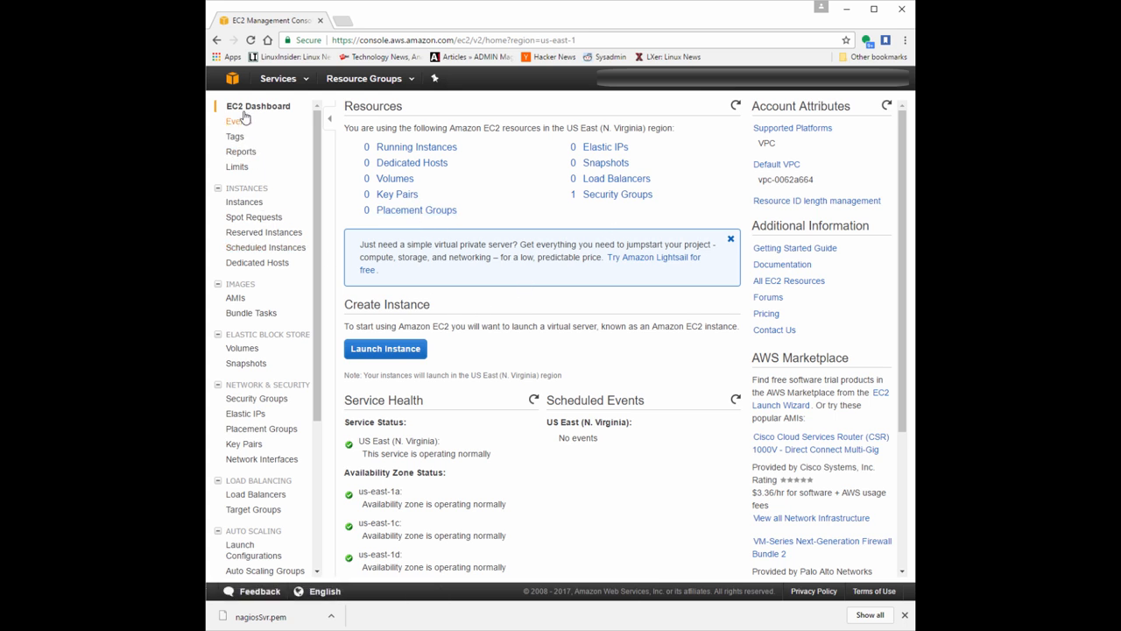
left_click(260, 205)
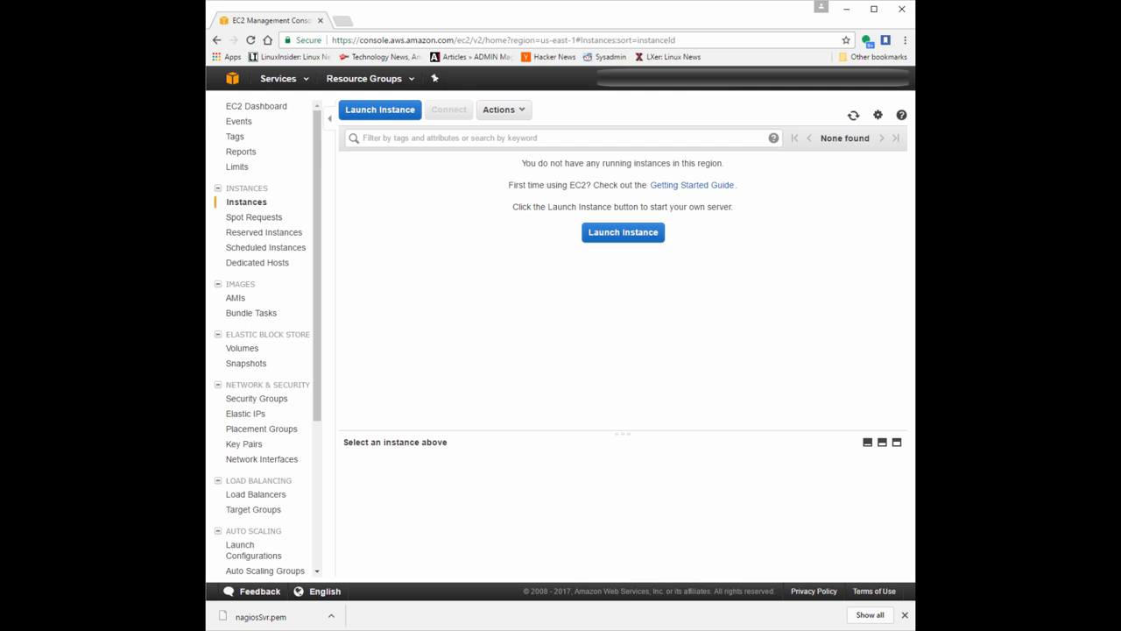
left_click(623, 233)
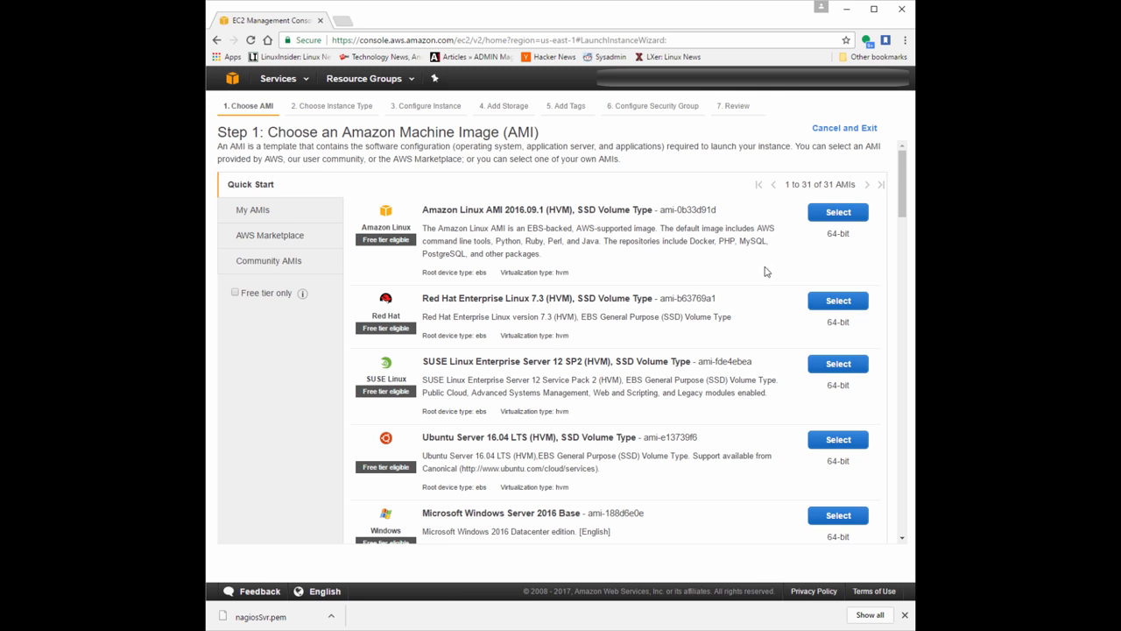
Look through the quick-start machine images, and search the community AMIs for "nagios".
scroll(768, 268, "down", 7)
scroll(749, 271, "down", 7)
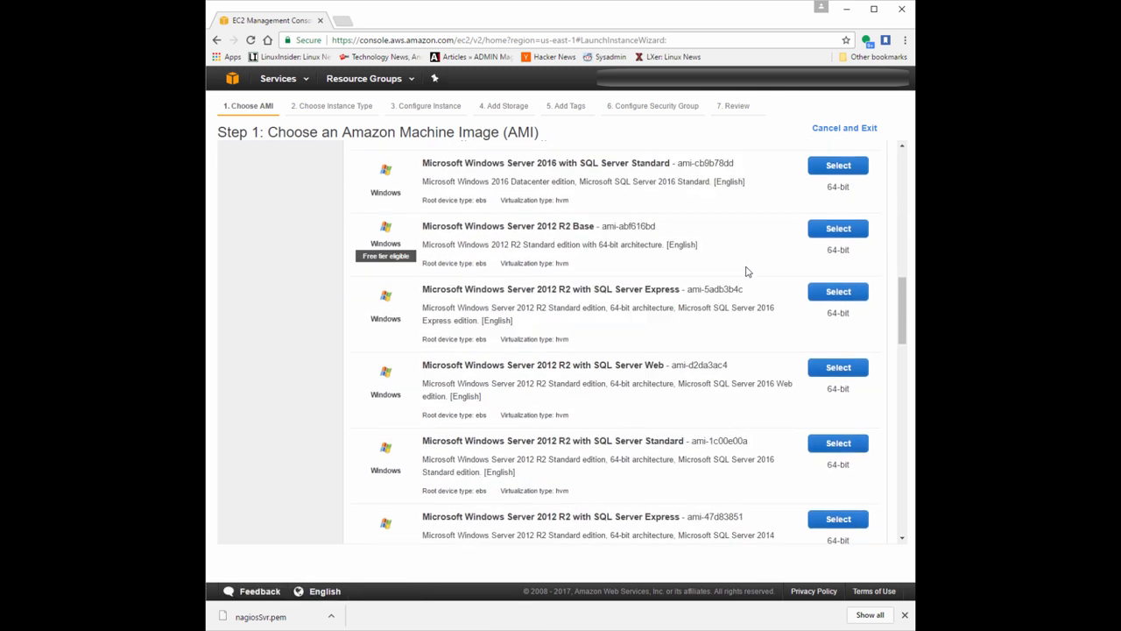
scroll(731, 273, "down", 3)
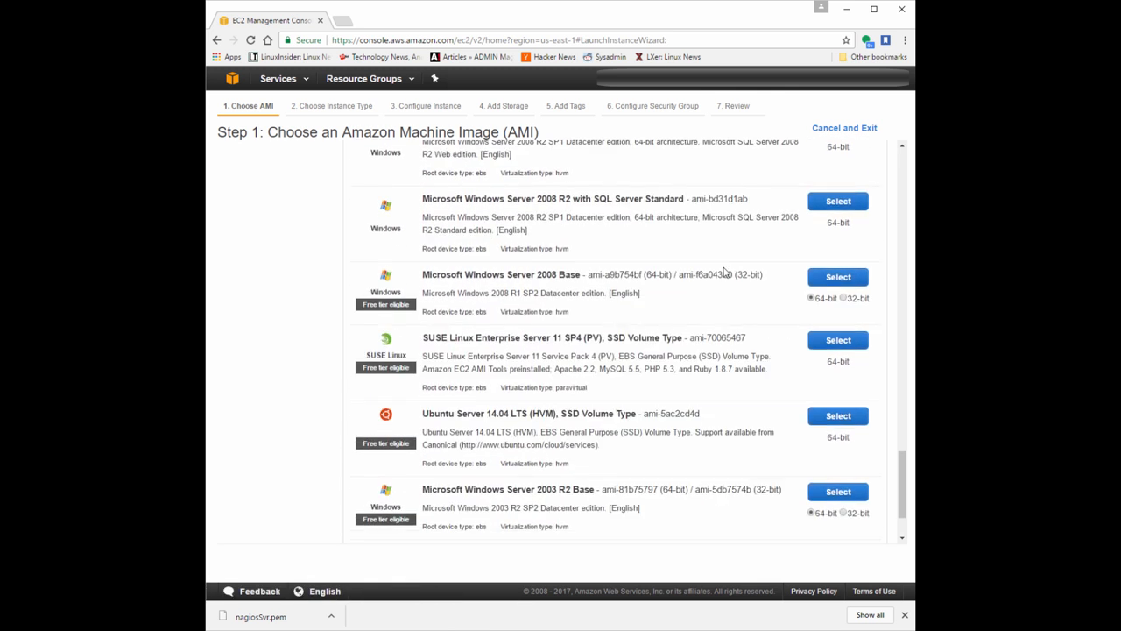
scroll(727, 272, "up", 6)
scroll(723, 269, "up", 10)
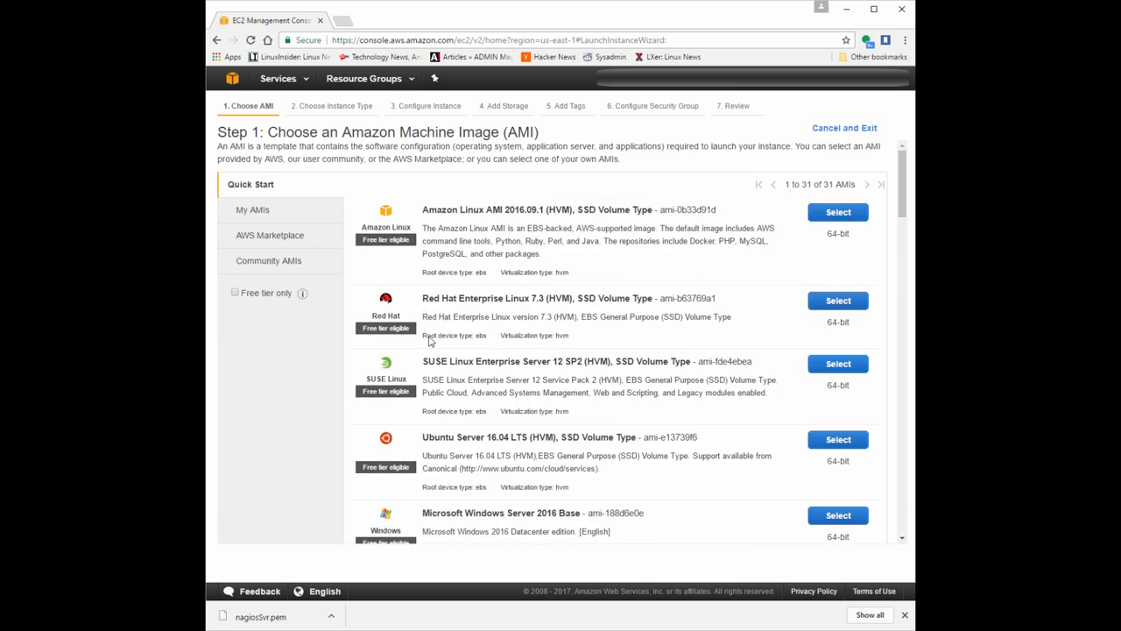
left_click(286, 263)
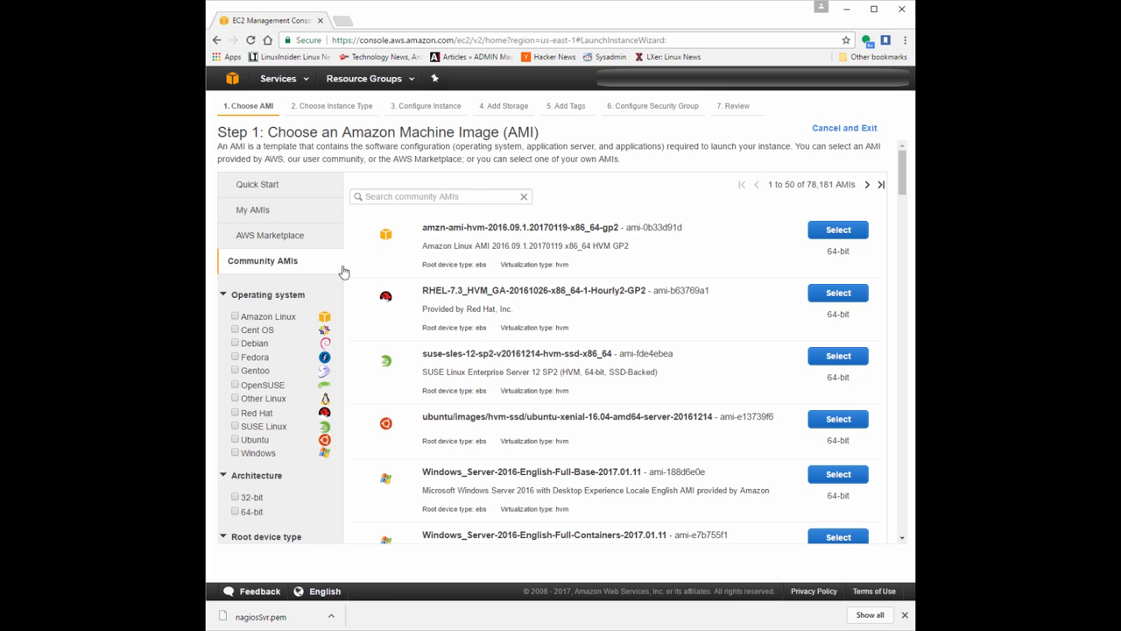
left_click(457, 199)
type("nagios")
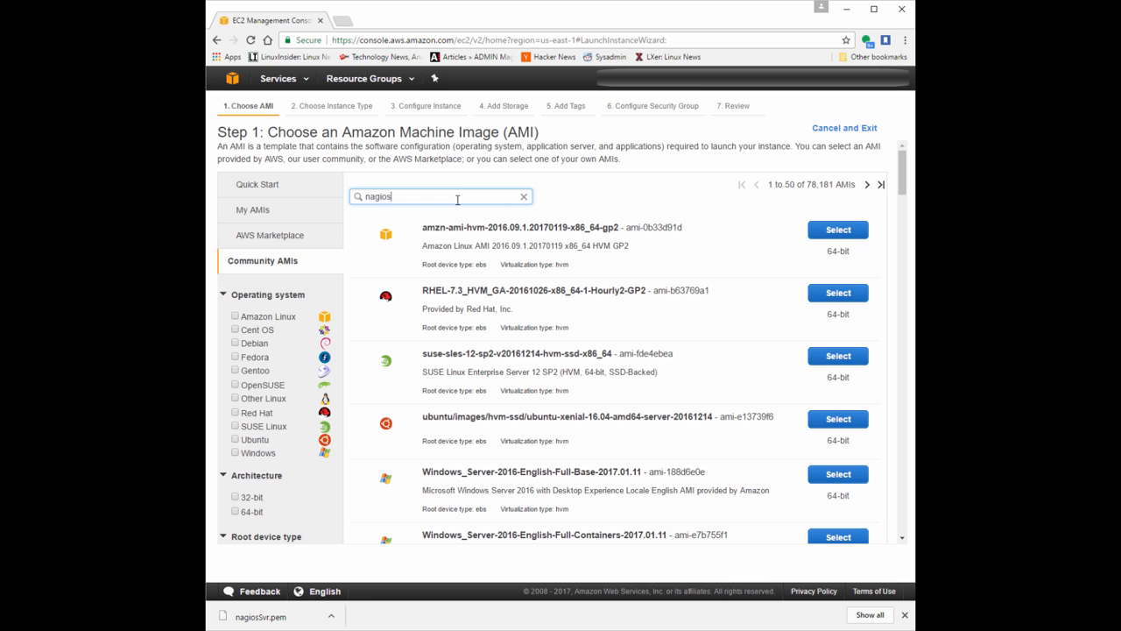
key("Return")
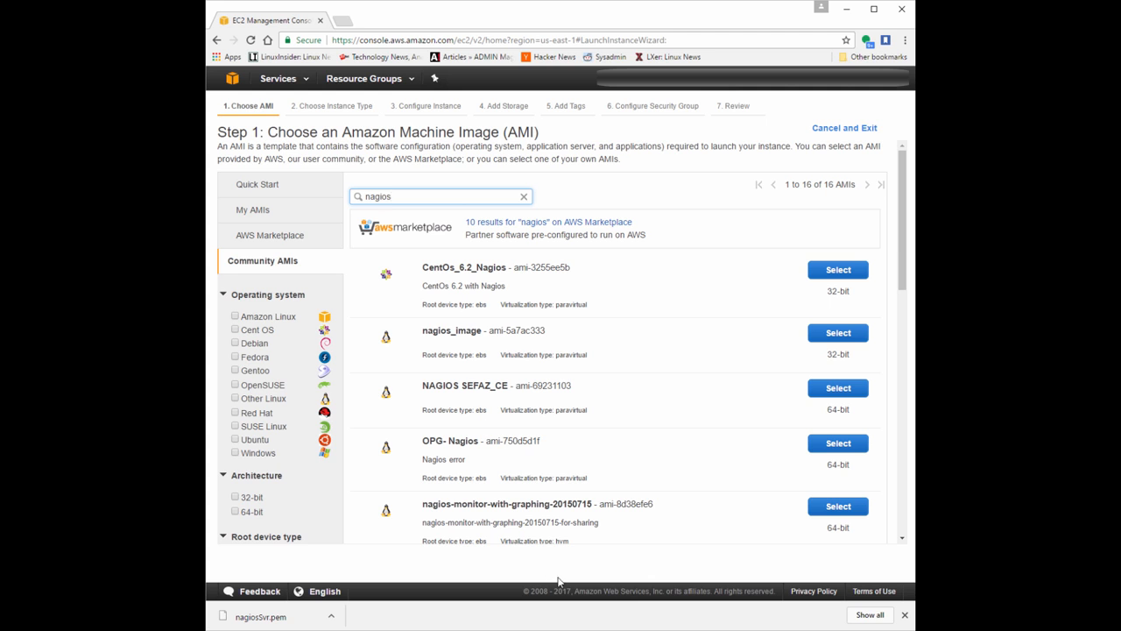
Replace the community AMI search term with the Nagios publisher's AWS account number and run the search.
double_click(449, 201)
key("BackSpace")
type("766915741798")
key("Return")
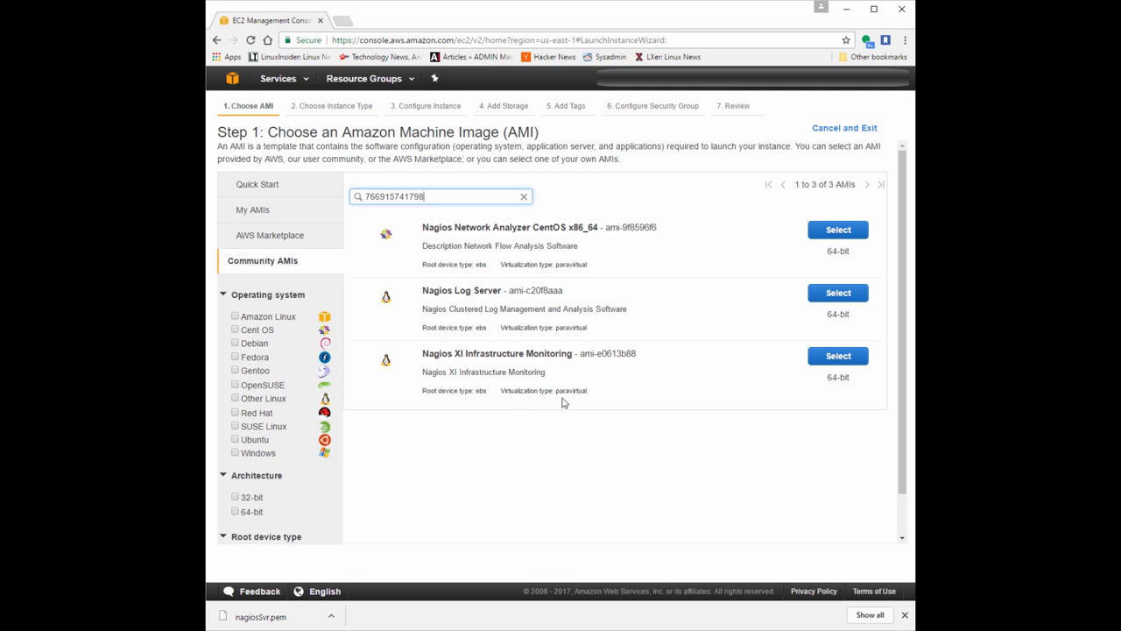
Select the 64-bit Nagios XI Infrastructure Monitoring image, ami-e0613b88, for the new instance.
left_click_drag(574, 355, 416, 348)
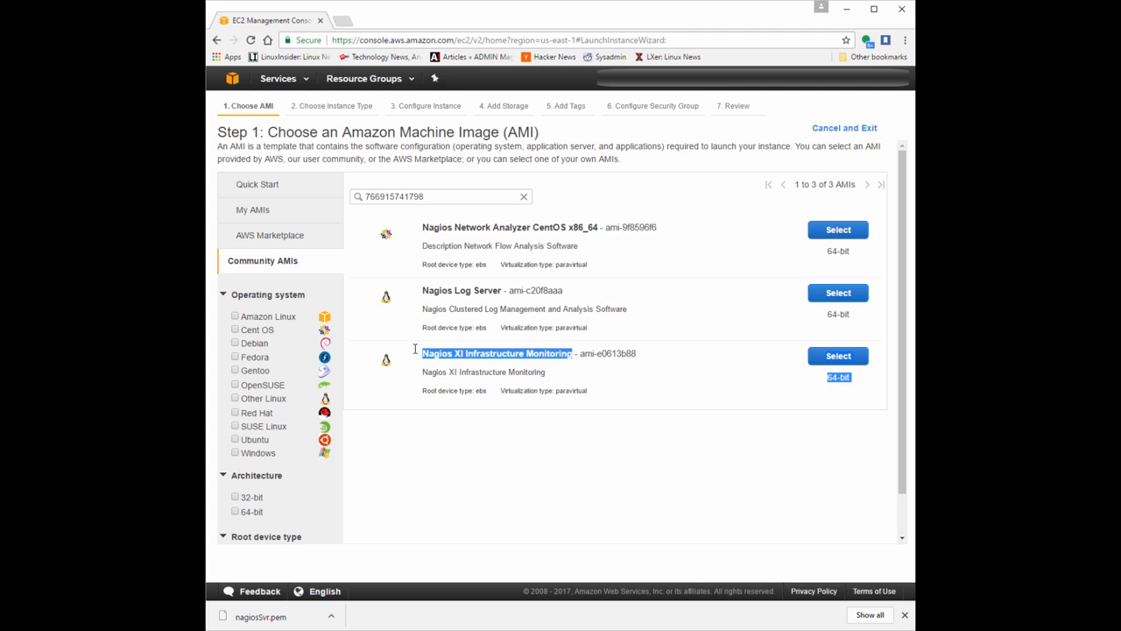
left_click(575, 381)
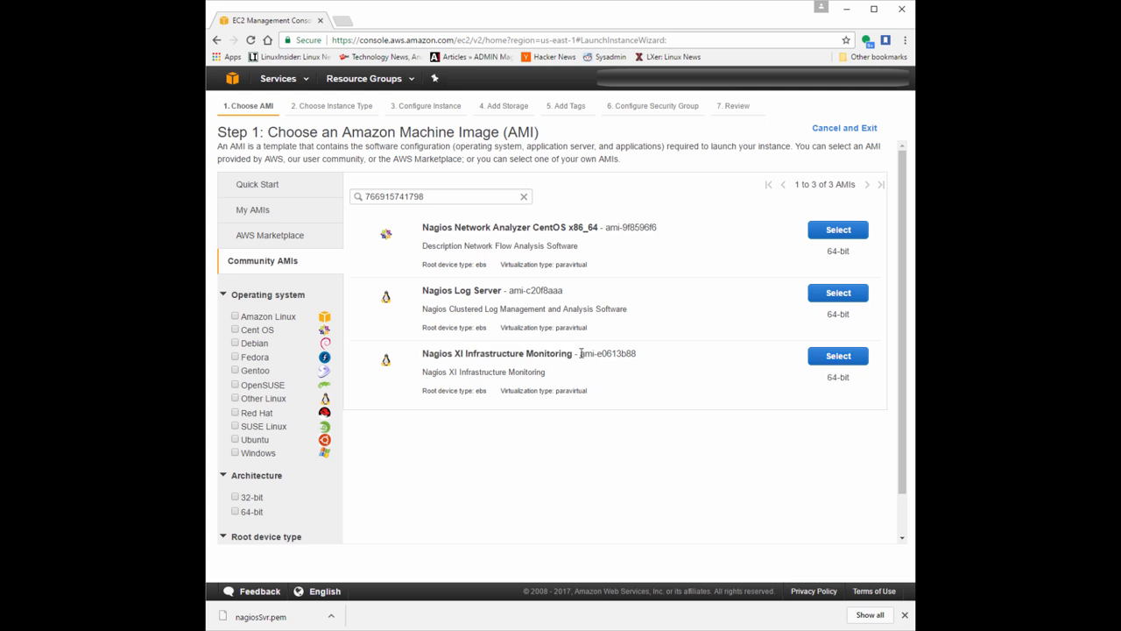
left_click_drag(581, 354, 643, 355)
left_click(655, 399)
left_click(856, 356)
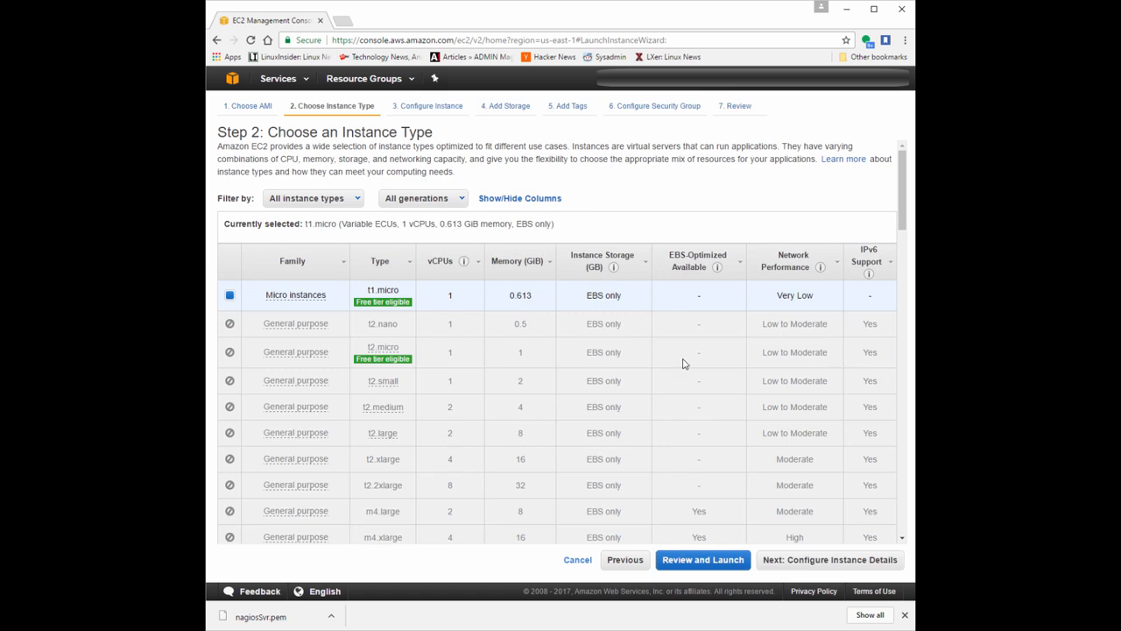
Choose the general purpose m3.medium instance type and continue to the instance details configuration.
mouse_move(277, 300)
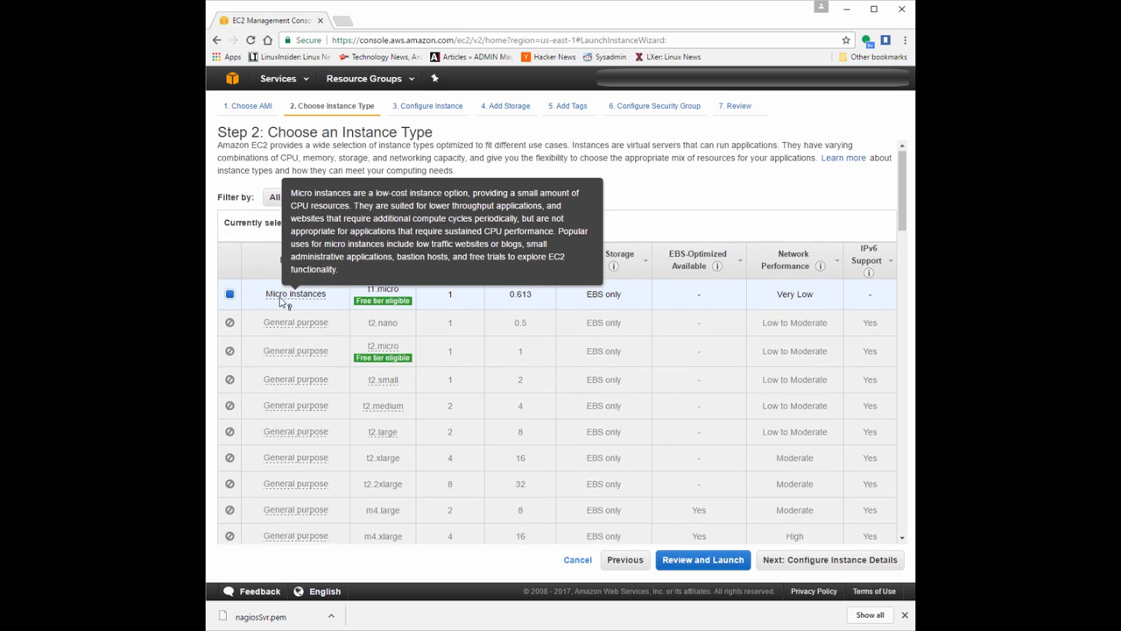
scroll(280, 301, "down", 5)
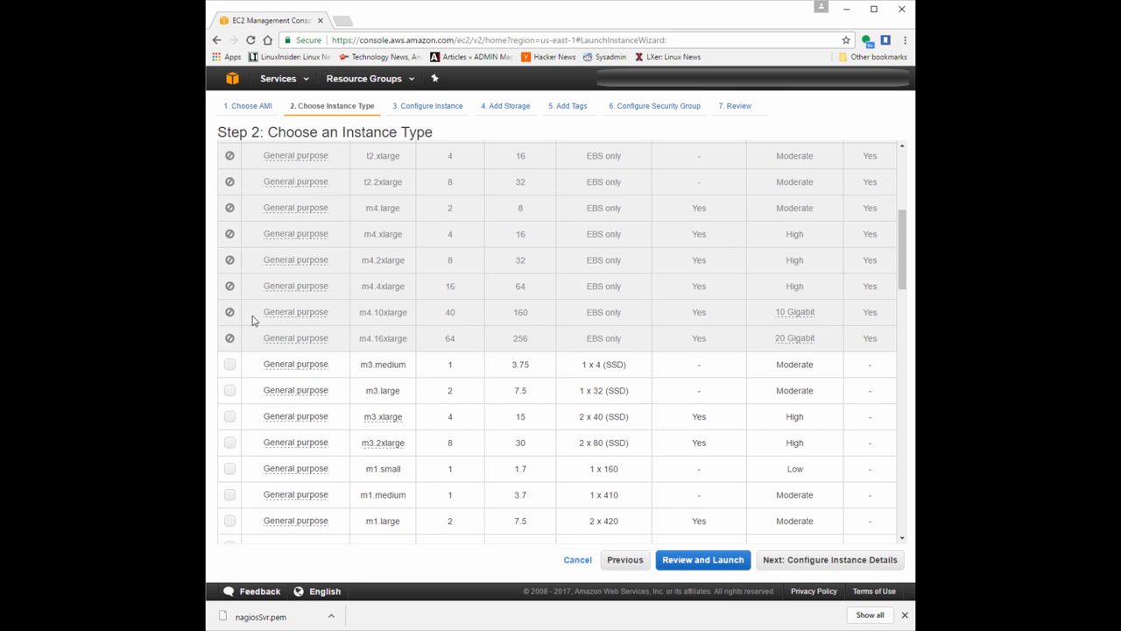
mouse_move(230, 316)
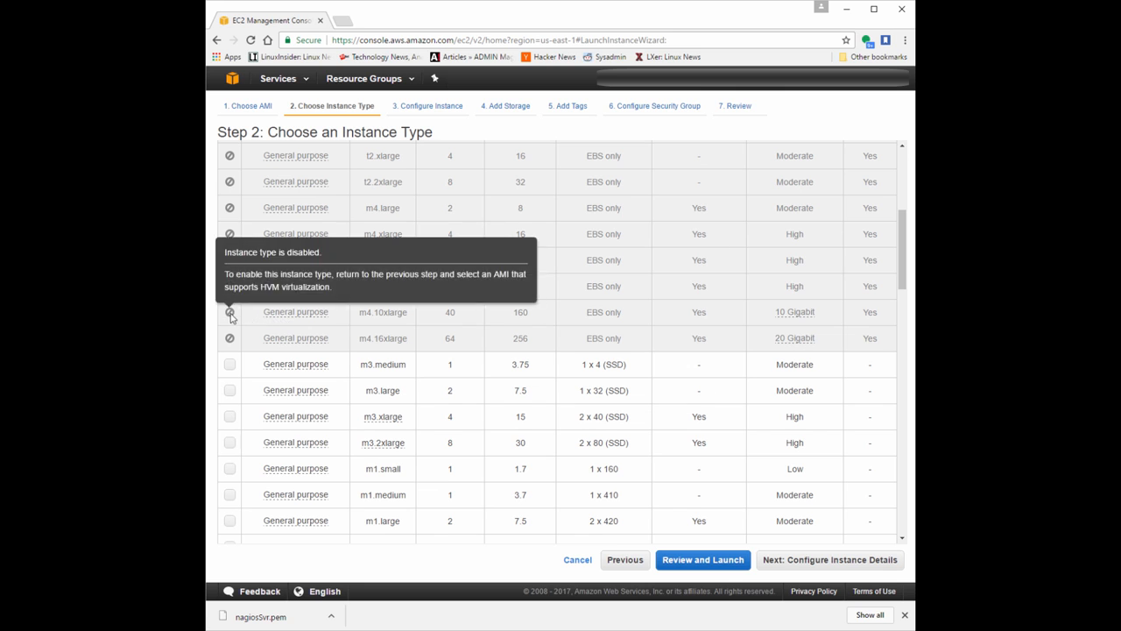
mouse_move(275, 367)
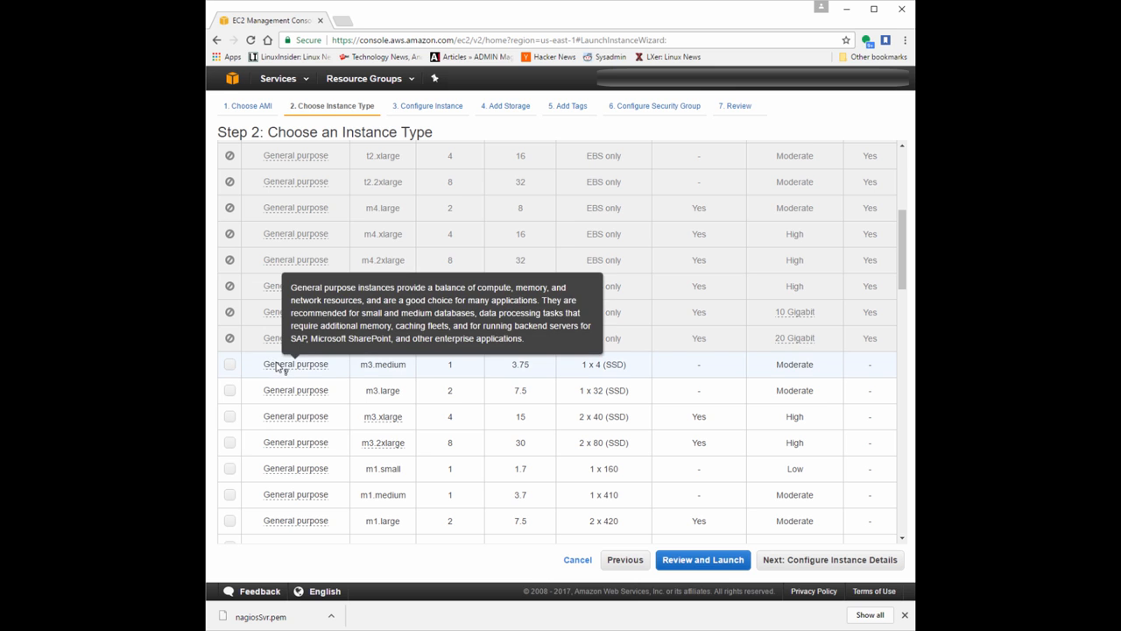
left_click(229, 365)
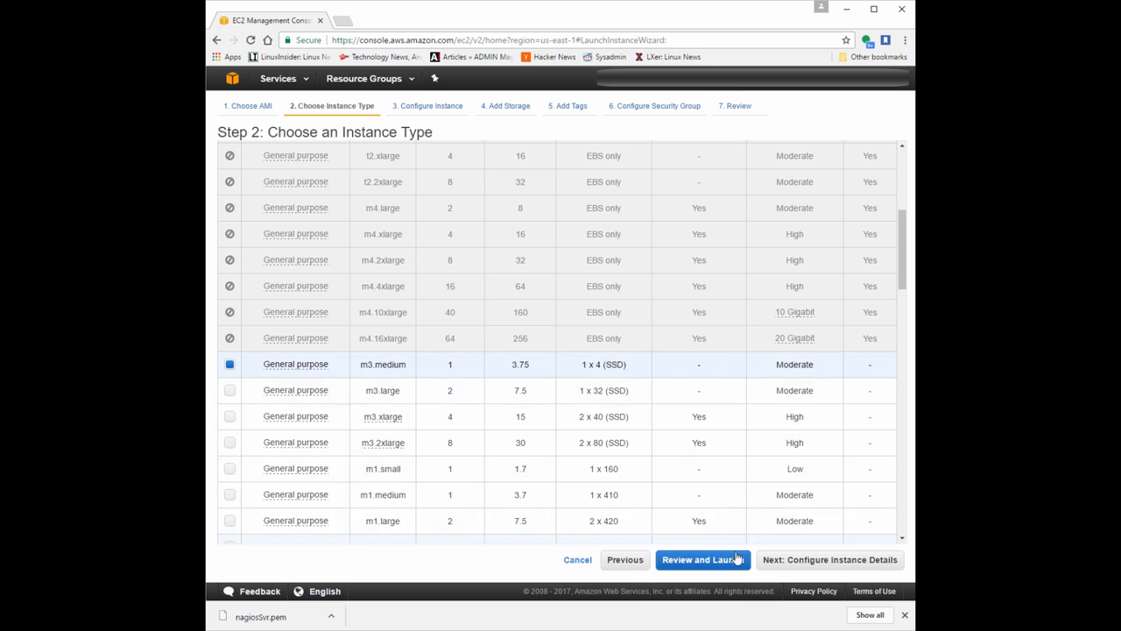
left_click(783, 562)
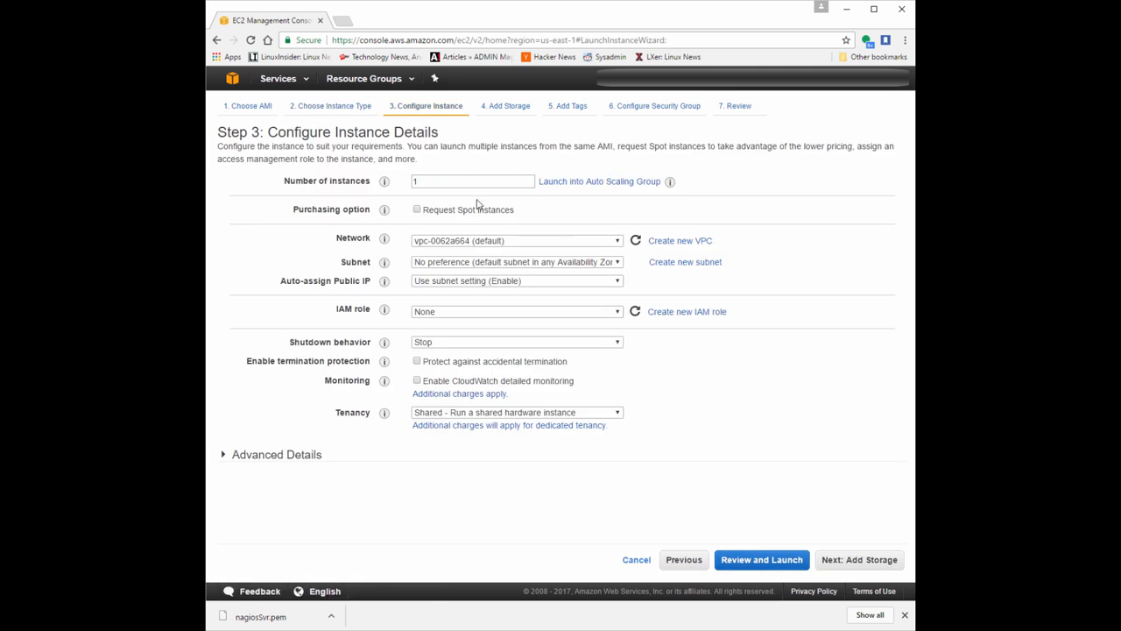
Keep the default VPC as the network, no subnet preference, and the subnet setting (Enable) for auto-assigning a public IP.
left_click(488, 249)
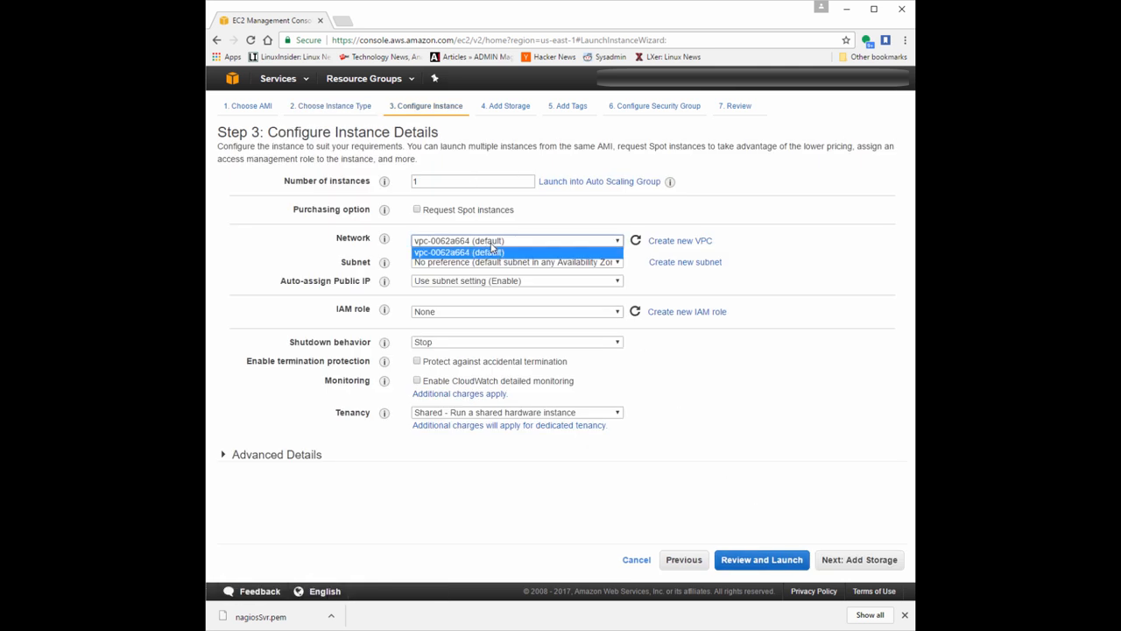
left_click(491, 252)
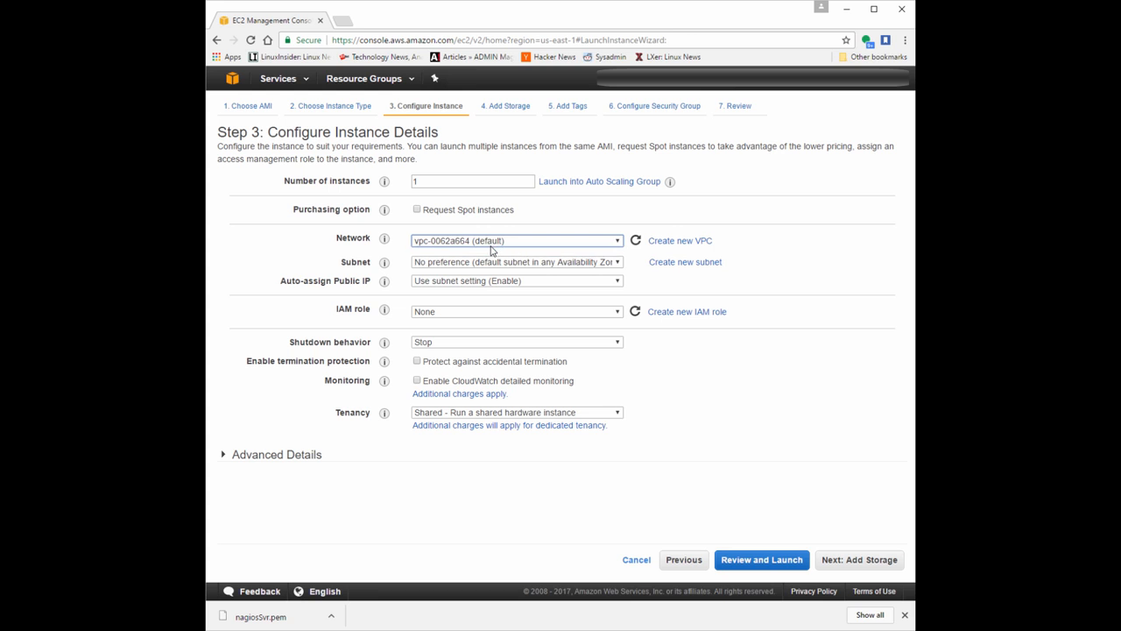
left_click(493, 267)
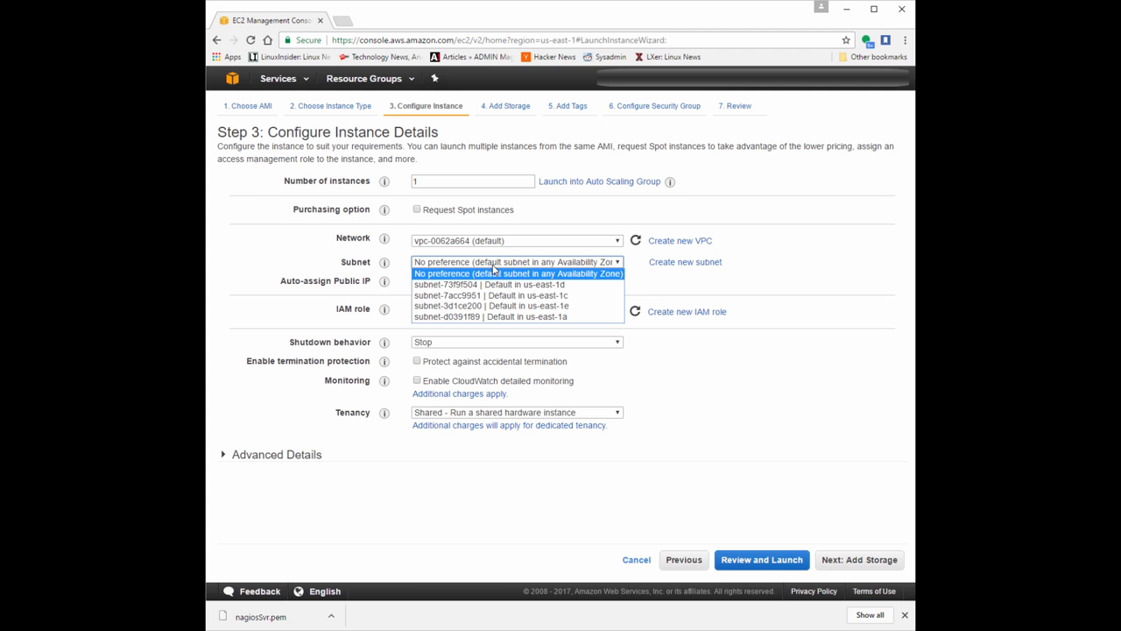
left_click(493, 268)
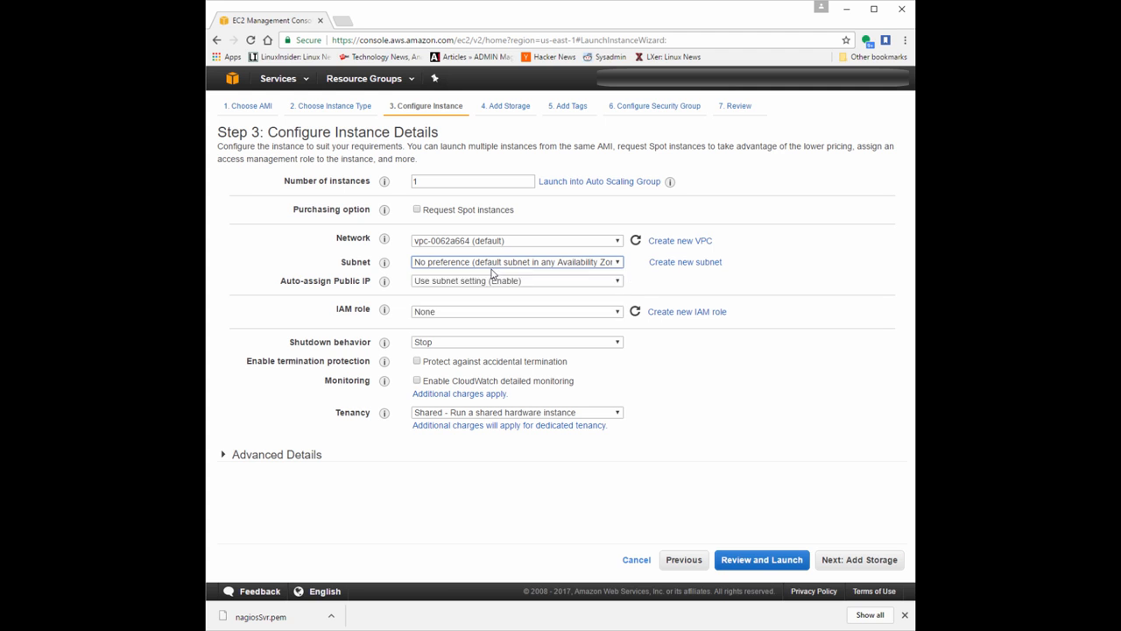
left_click(490, 282)
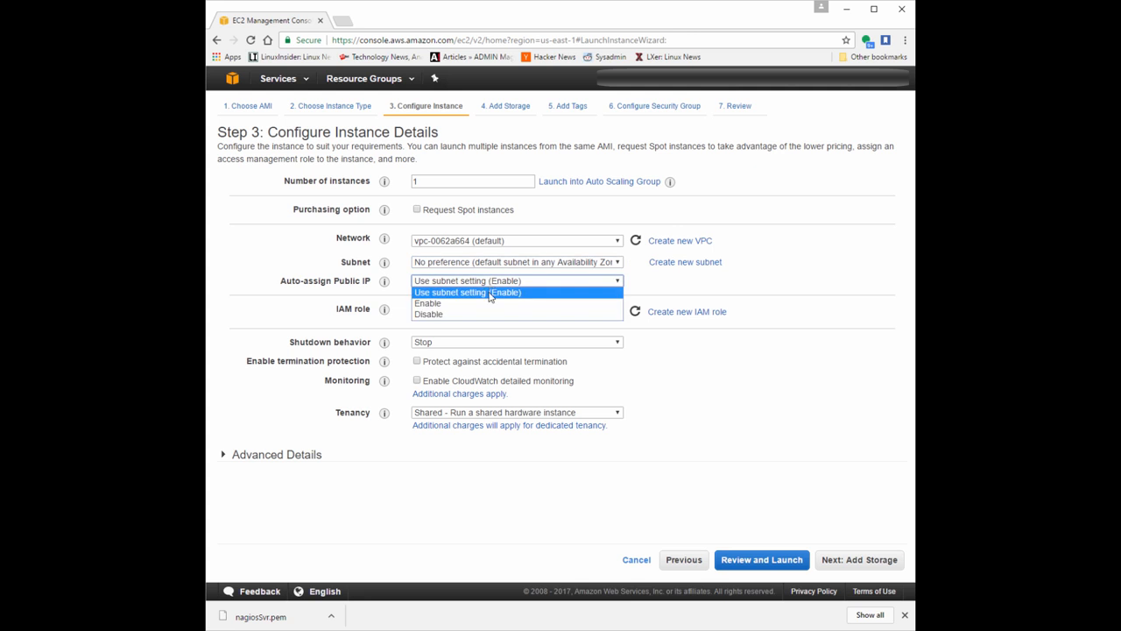
left_click(490, 295)
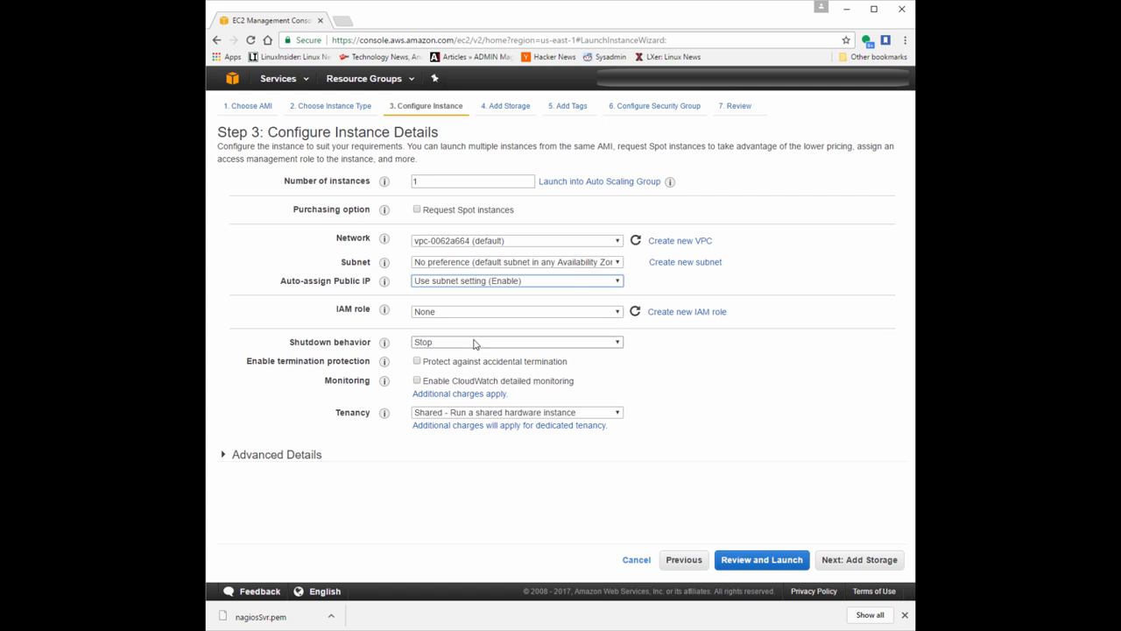
Keep the tenancy as Shared and, after checking the advanced details, continue to the storage settings.
left_click(485, 415)
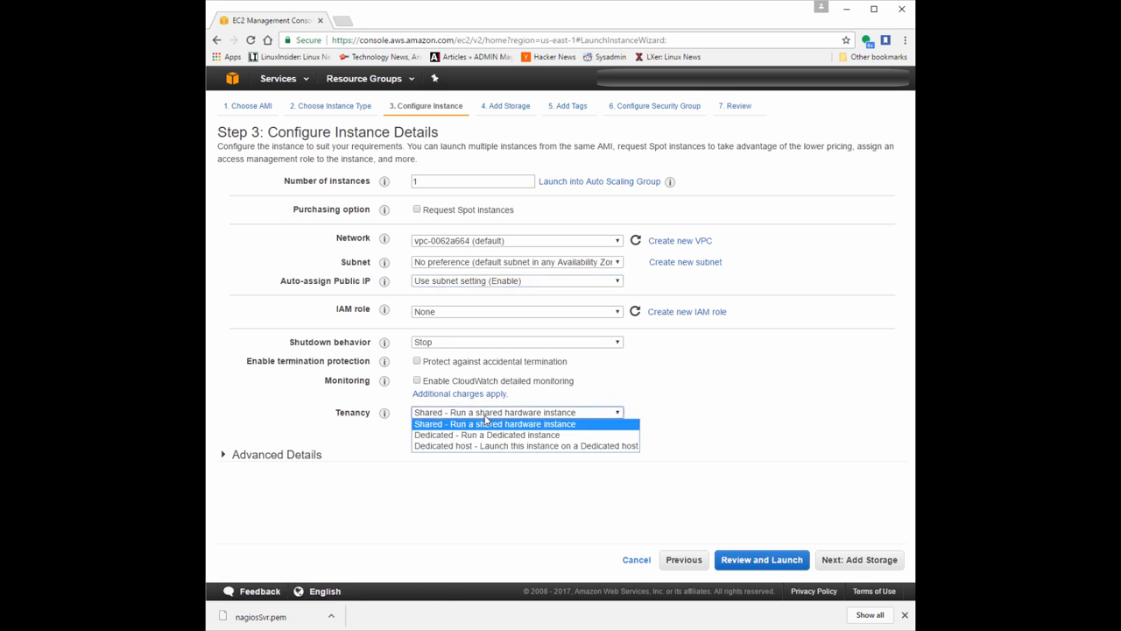
left_click(485, 421)
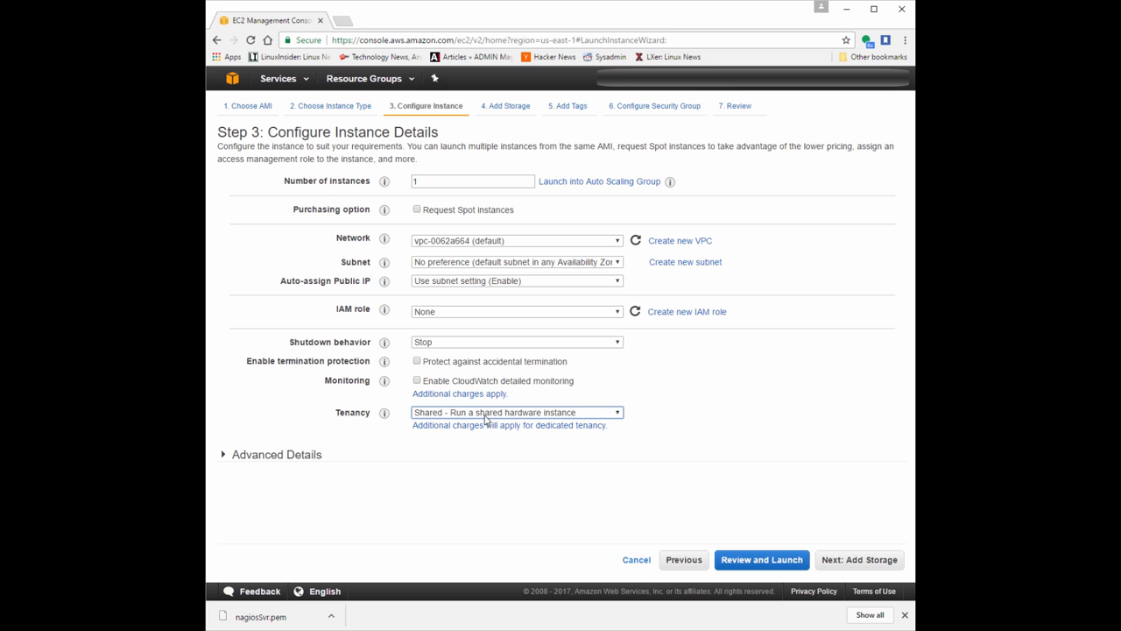
left_click(288, 461)
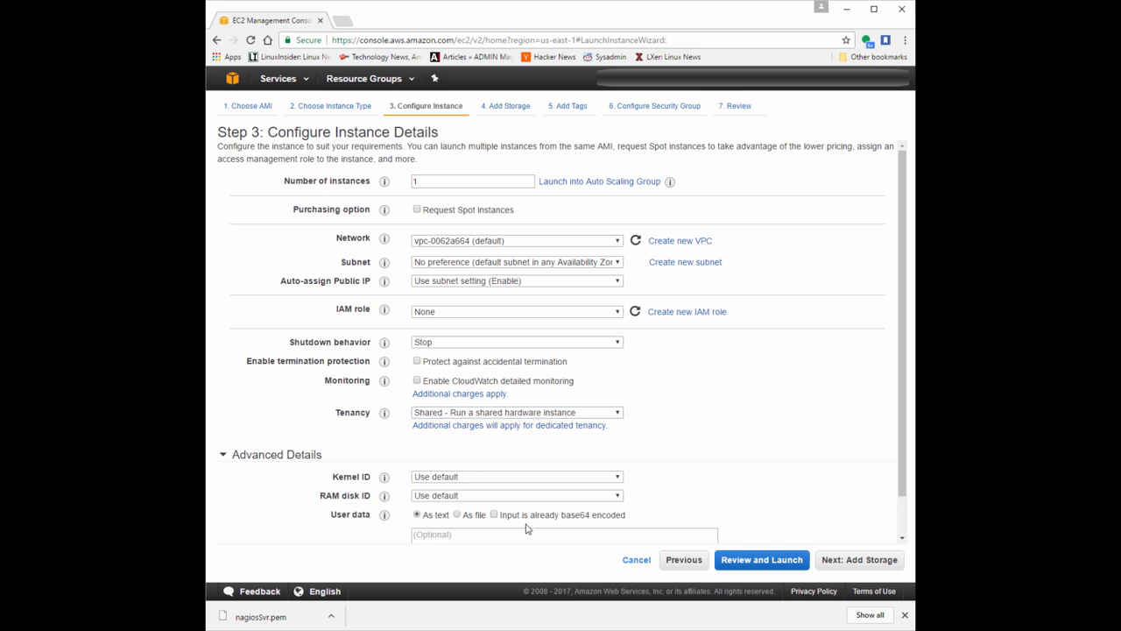
left_click(257, 460)
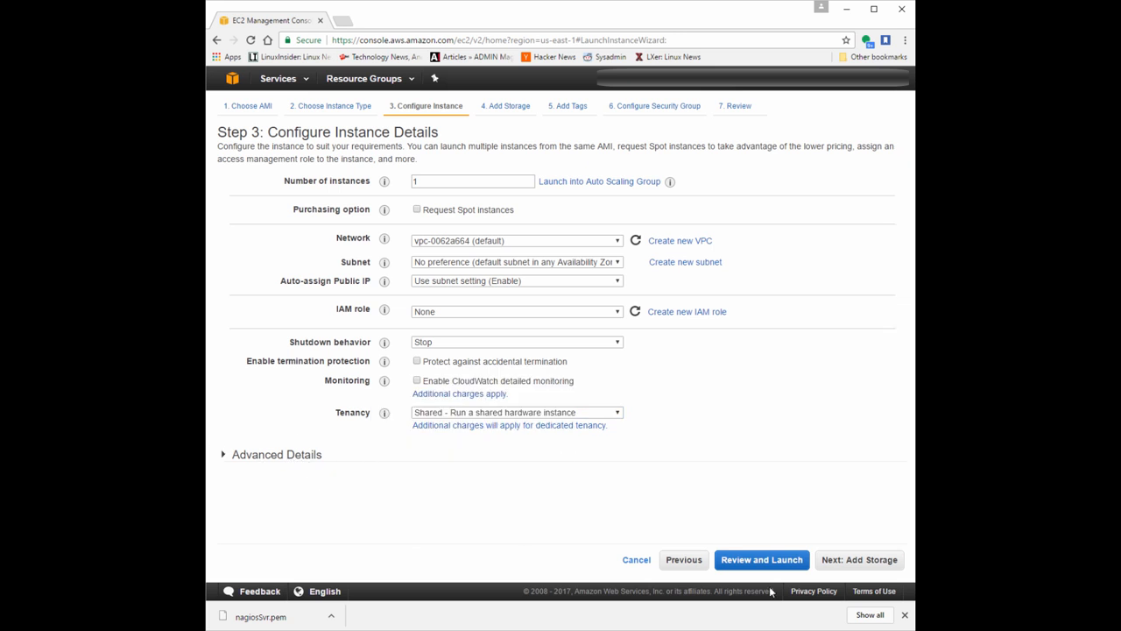
left_click(880, 562)
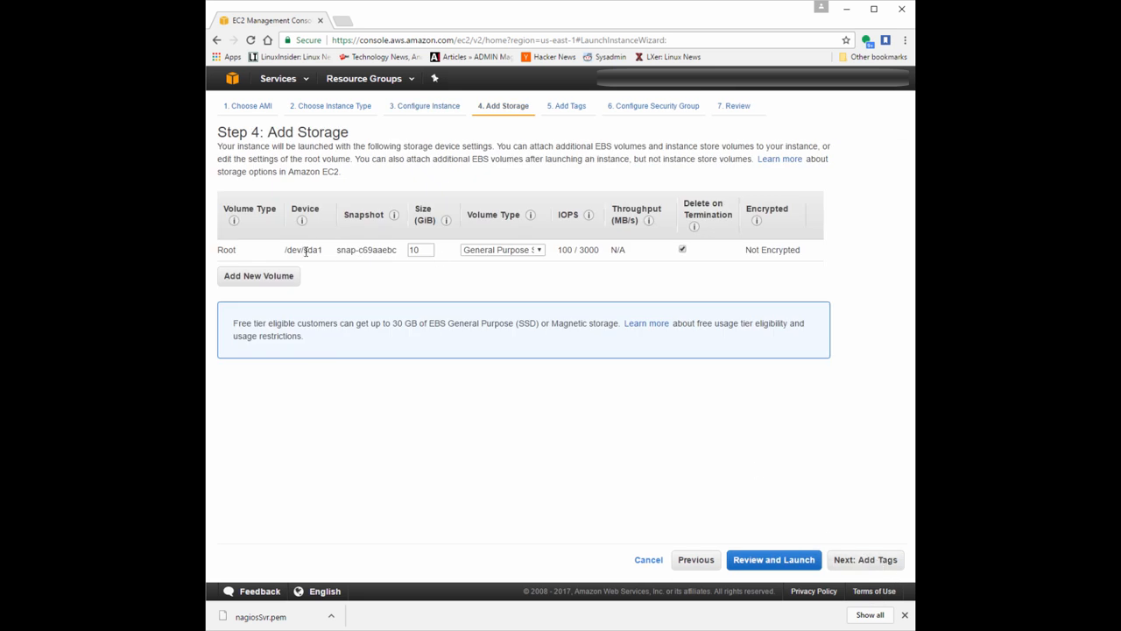
Examine the root volume's size and the note on free tier storage eligibility.
double_click(427, 251)
mouse_move(253, 327)
left_mouse_down()
mouse_move(228, 318)
mouse_move(240, 324)
left_mouse_up()
triple_click(239, 324)
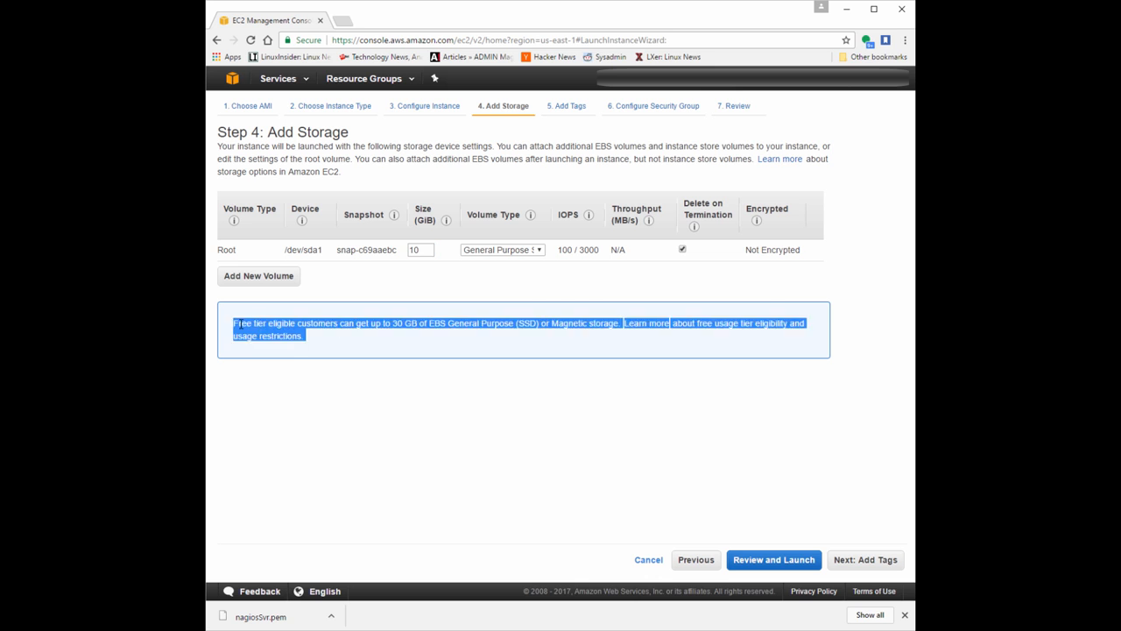
left_click(240, 324)
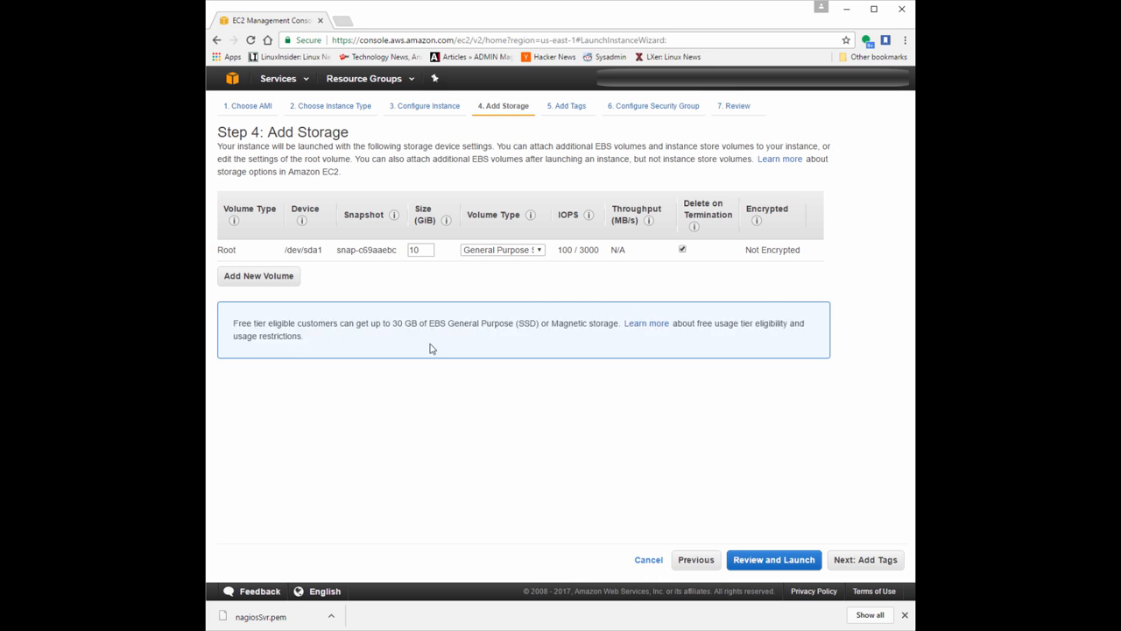
Continue to the tags, add one with key NagiosXISvr and value 01, and proceed to the security group settings.
left_click(873, 561)
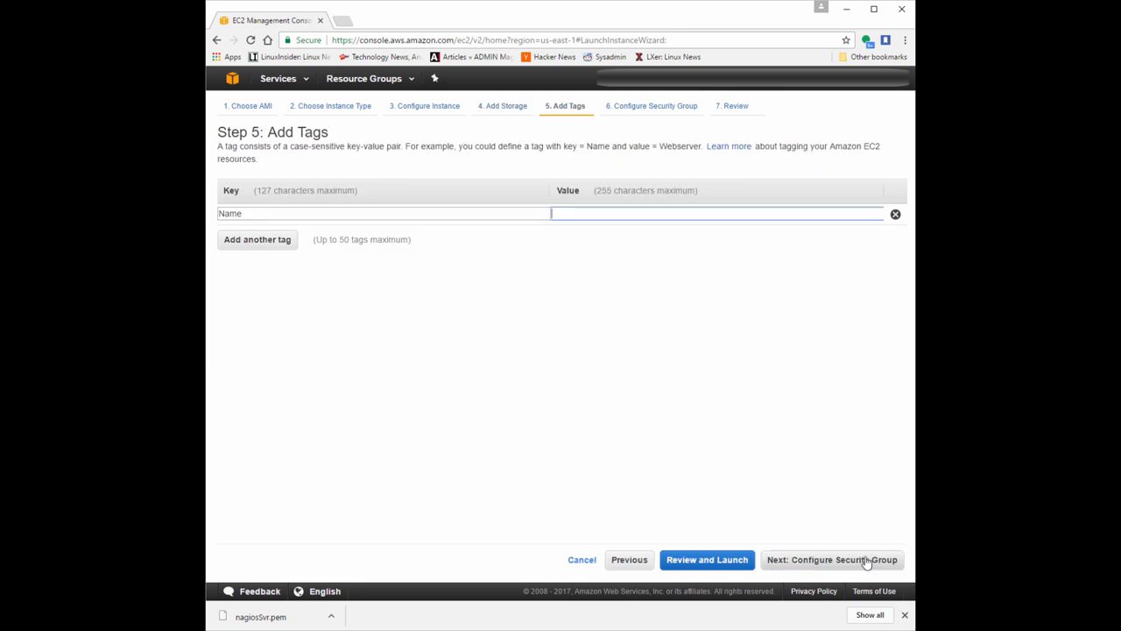
left_click(357, 218)
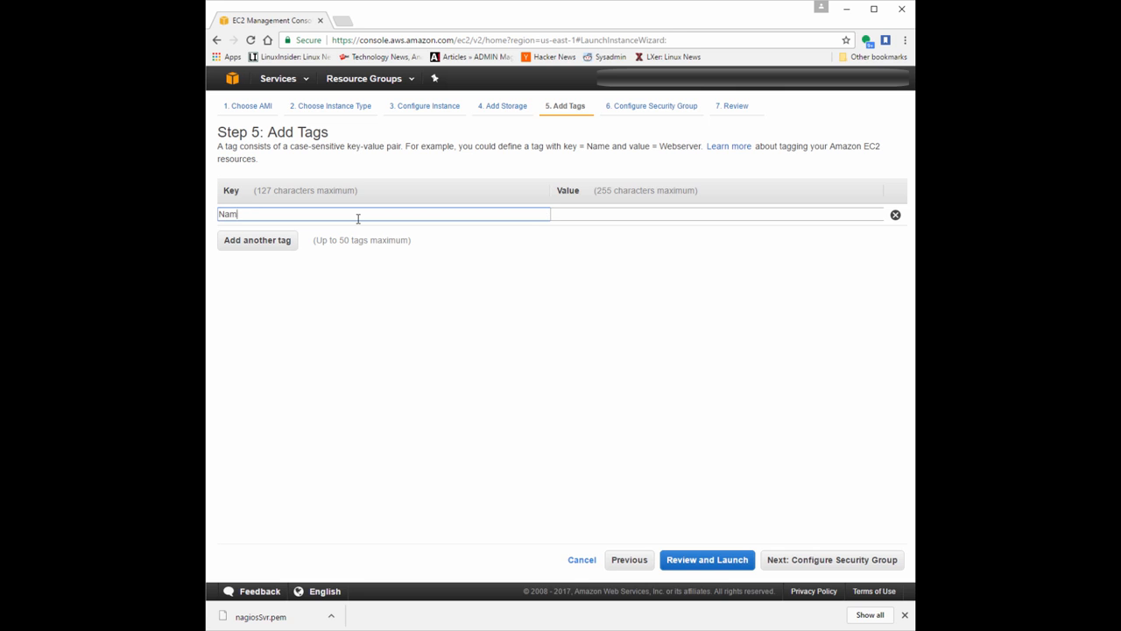
type("NagiosXISvr")
left_click(624, 215)
type("01")
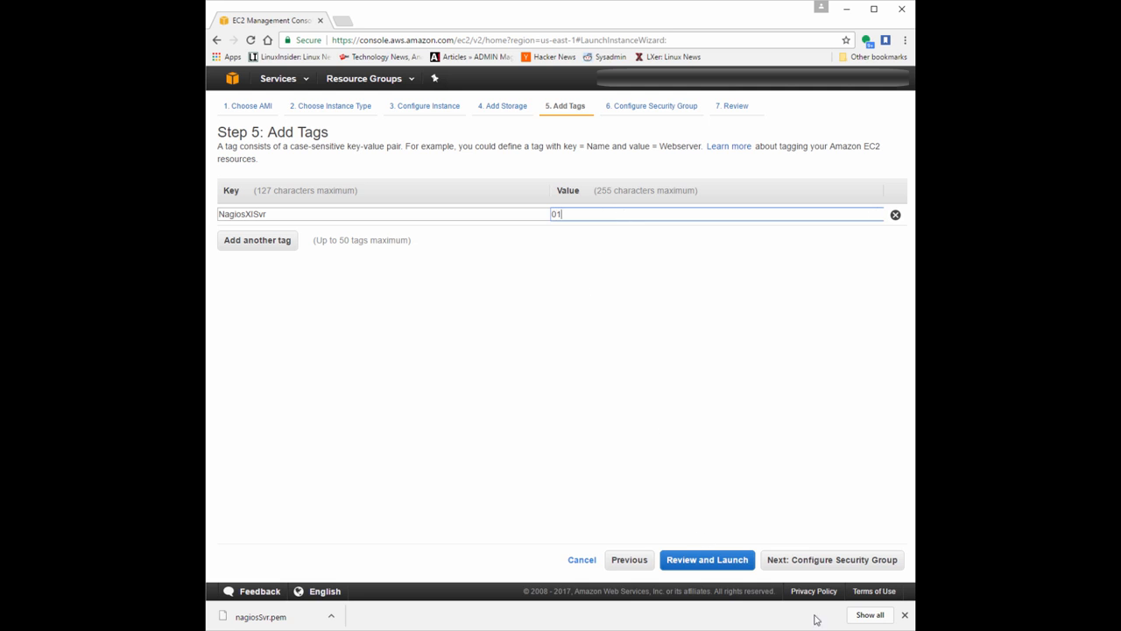
left_click(804, 566)
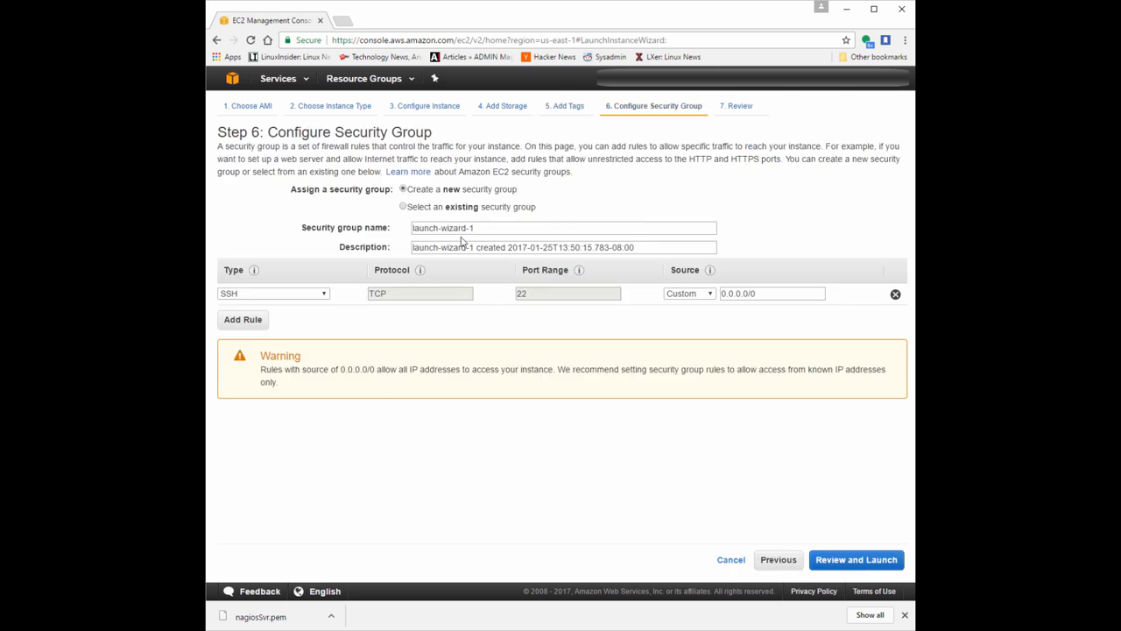
Name the new security group NagiosSvr and describe it as Nagios XI Server.
left_click(502, 228)
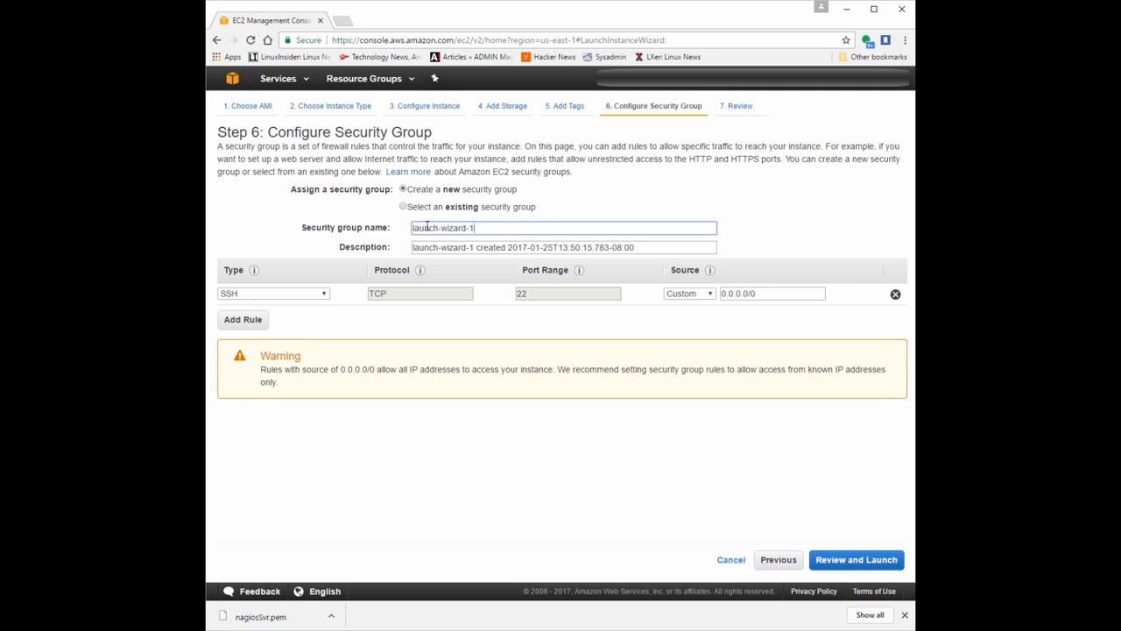
left_click_drag(471, 229, 355, 225)
key("BackSpace")
type("Na")
key("Tab")
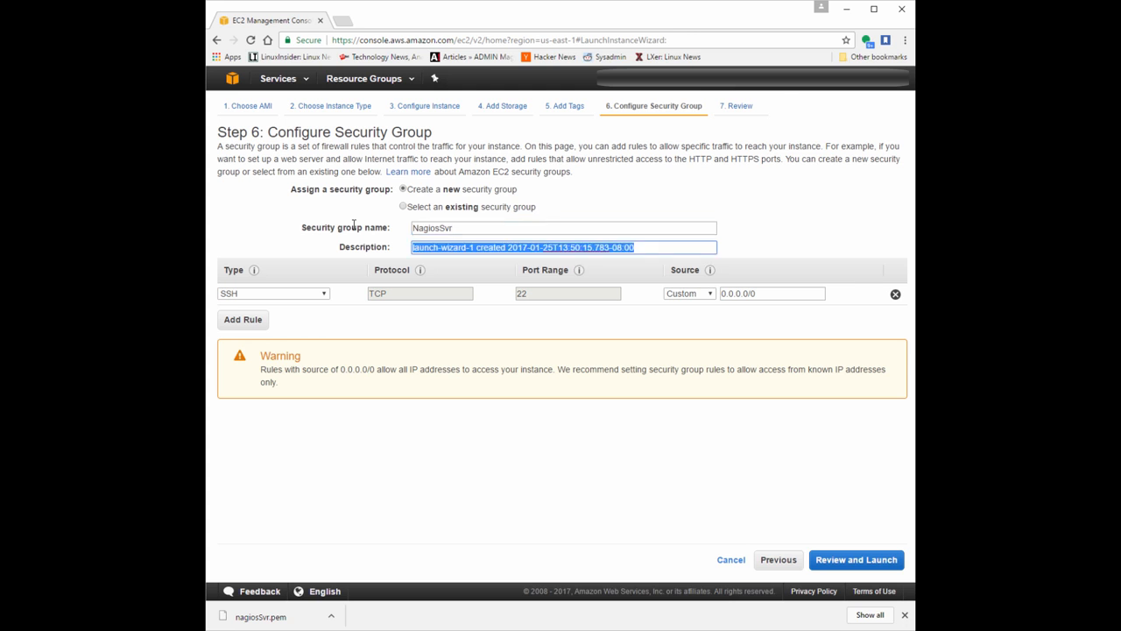
key("BackSpace")
type("Nagios XI Server")
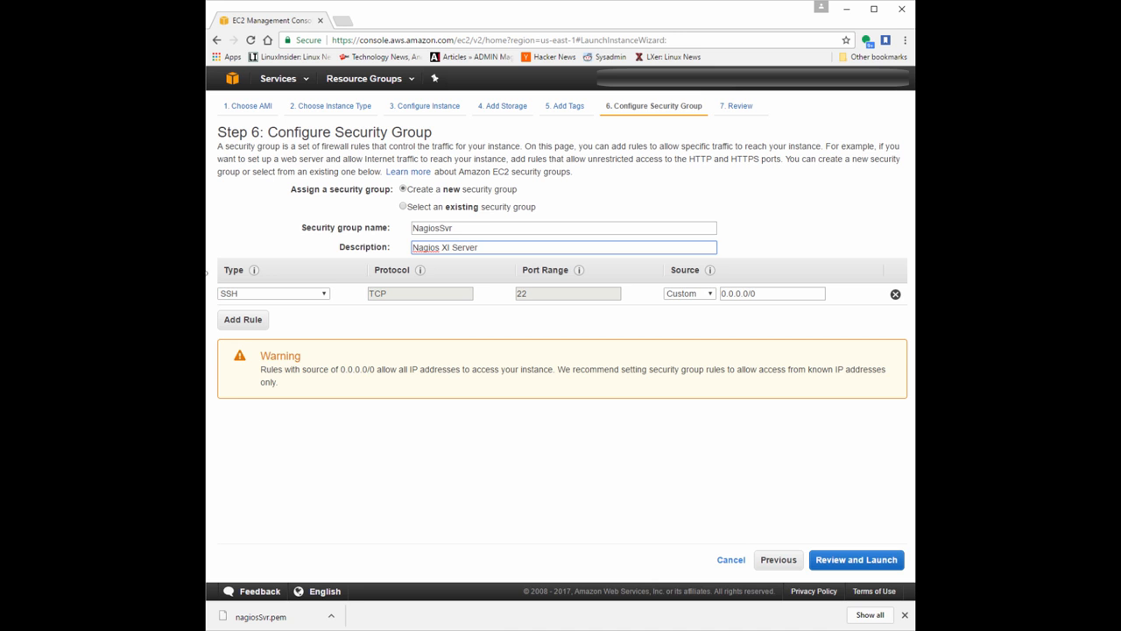
Add an HTTP rule on port 80 to the security group, keeping its default source of 0.0.0.0/0, ::/0.
left_click(232, 321)
left_click(239, 317)
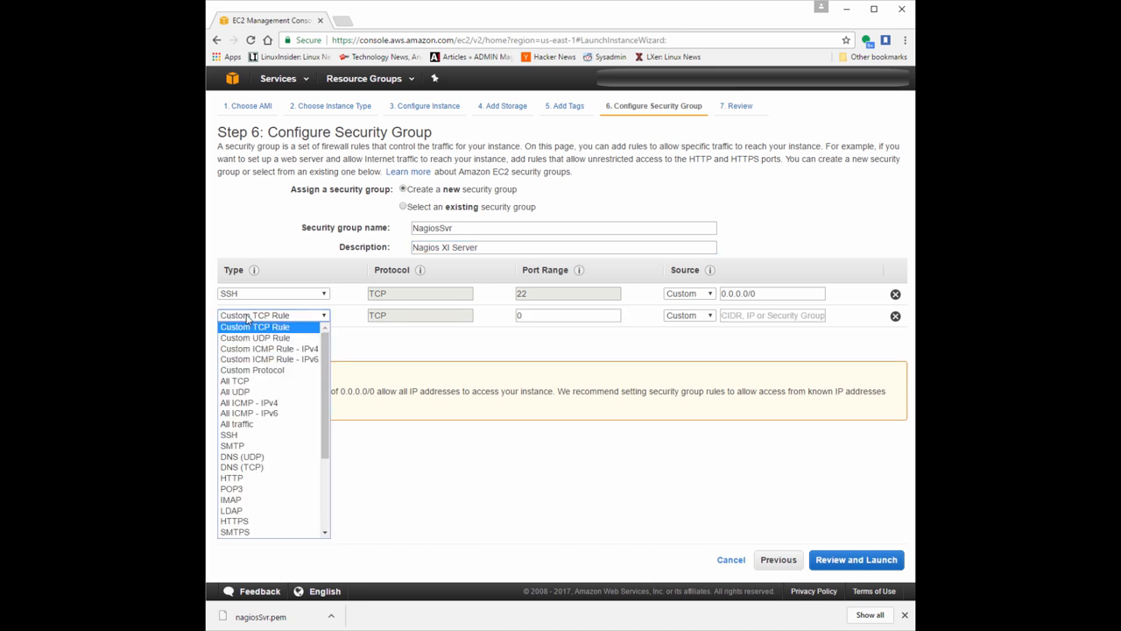
left_click(262, 478)
left_click_drag(755, 315, 783, 317)
left_click(752, 315)
left_click(791, 324)
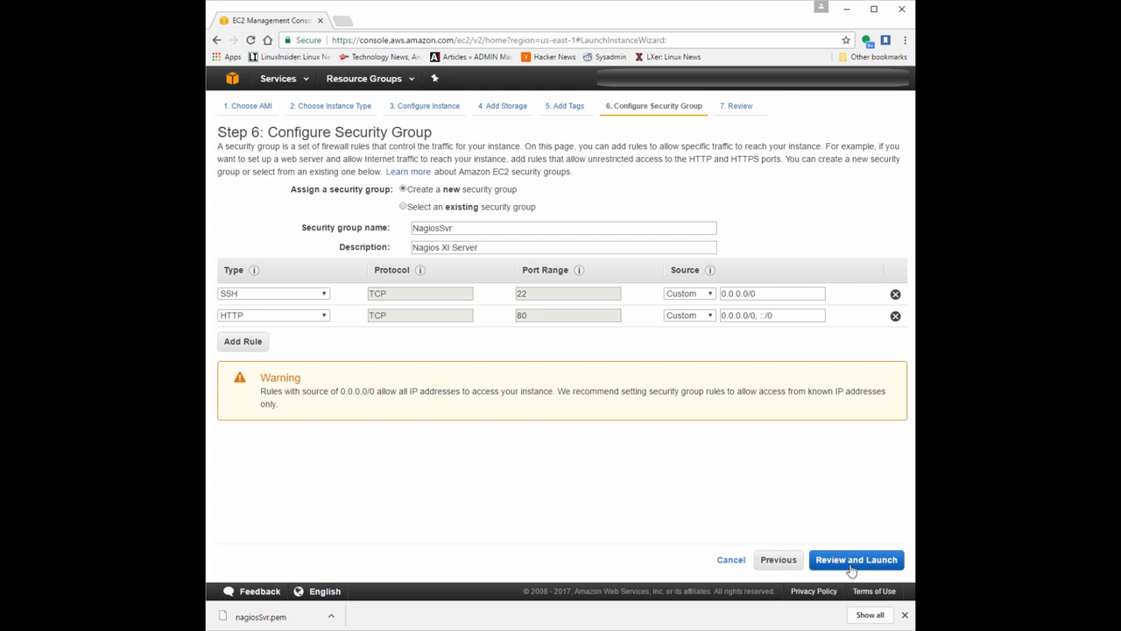
Check the warning about open rule sources, keep the SSH source as 0.0.0.0/0, and continue to the launch review.
left_click_drag(261, 390, 470, 404)
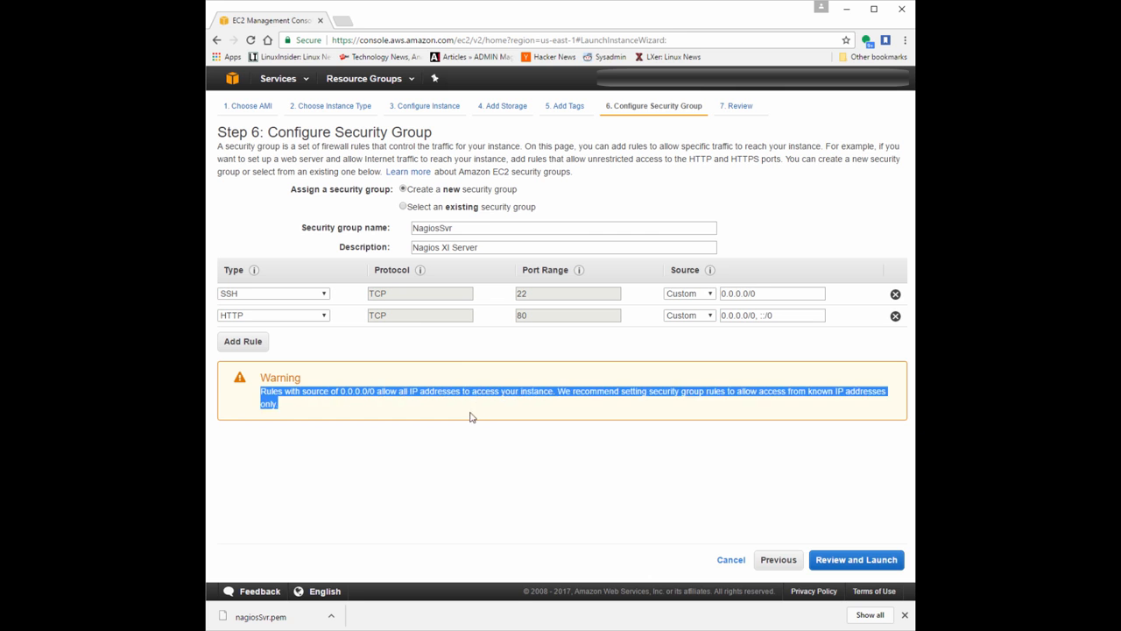
left_click(774, 293)
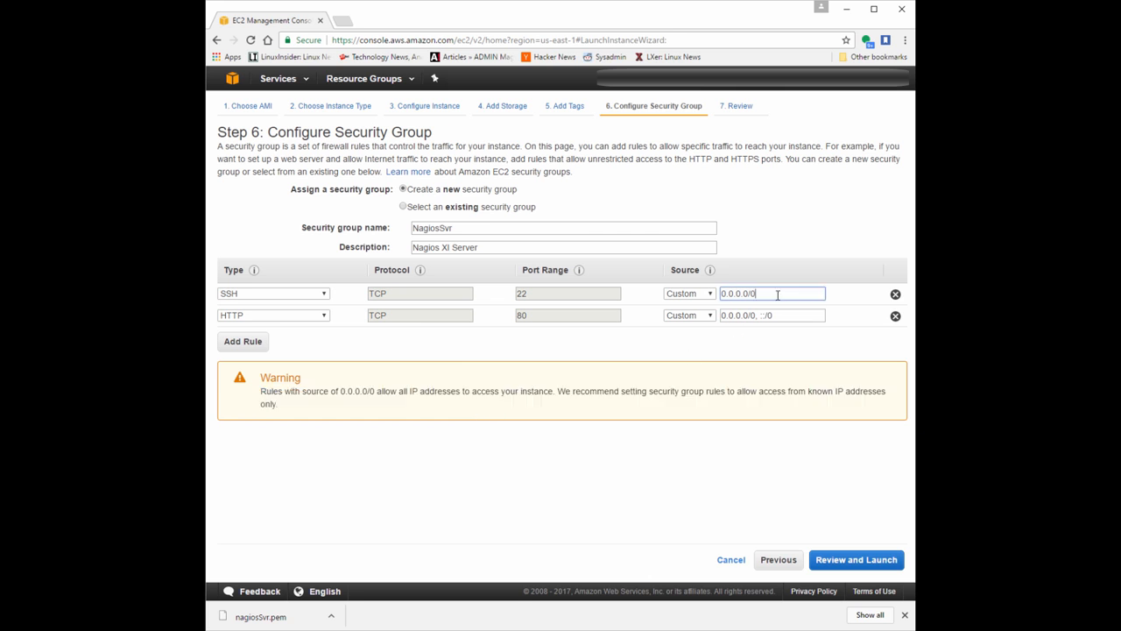
triple_click(736, 295)
left_click(857, 562)
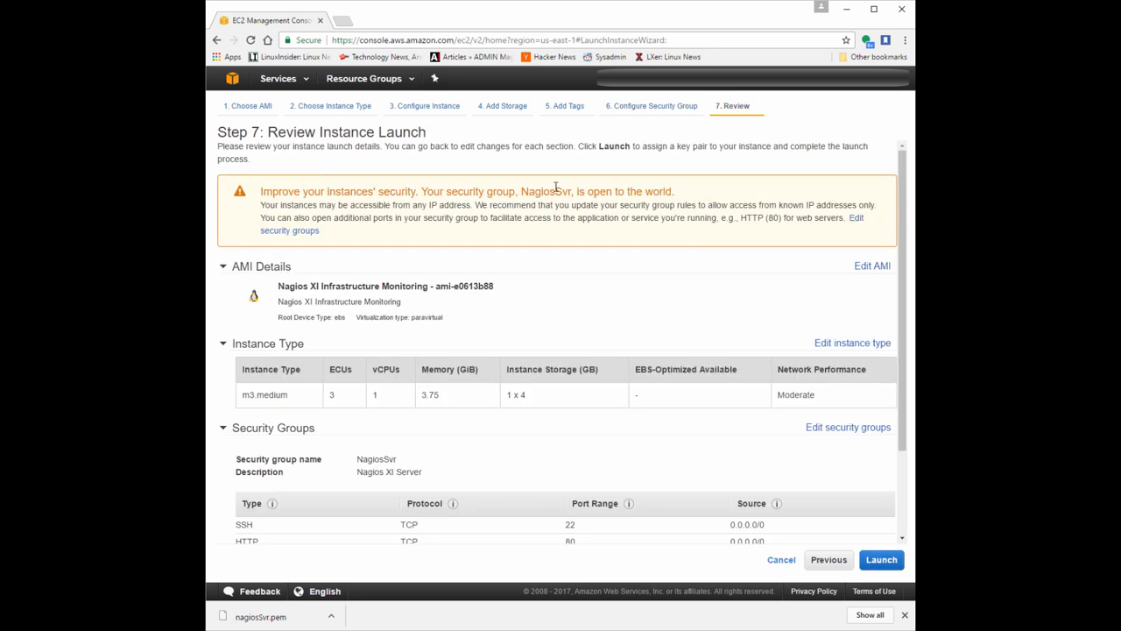
Examine the security notice and the AMI details on the launch review page.
triple_click(625, 191)
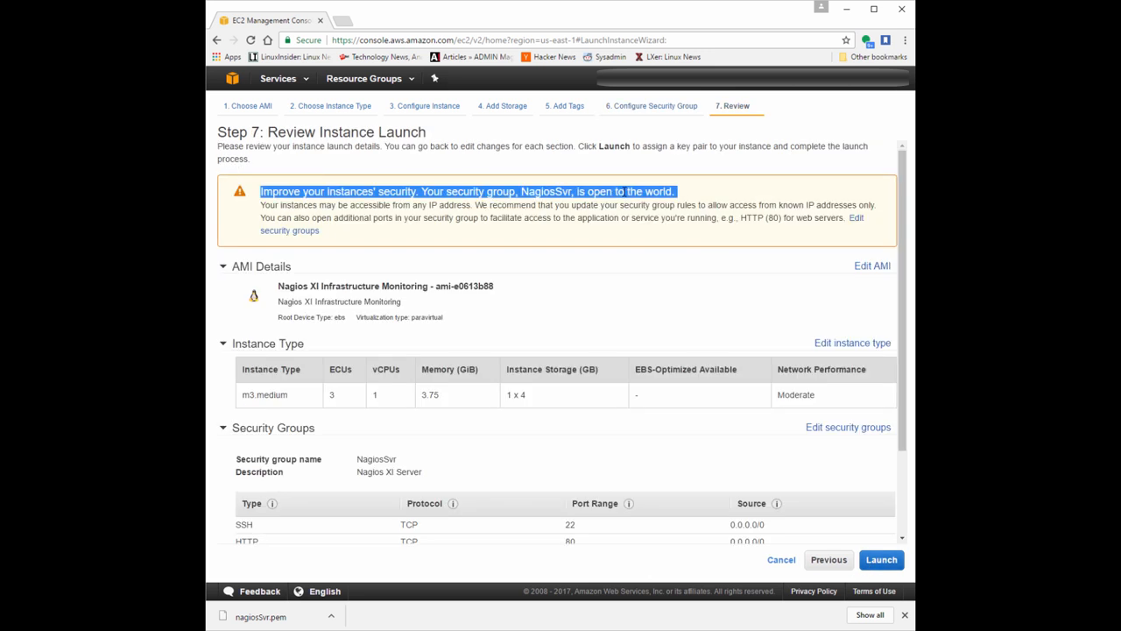
left_click(625, 191)
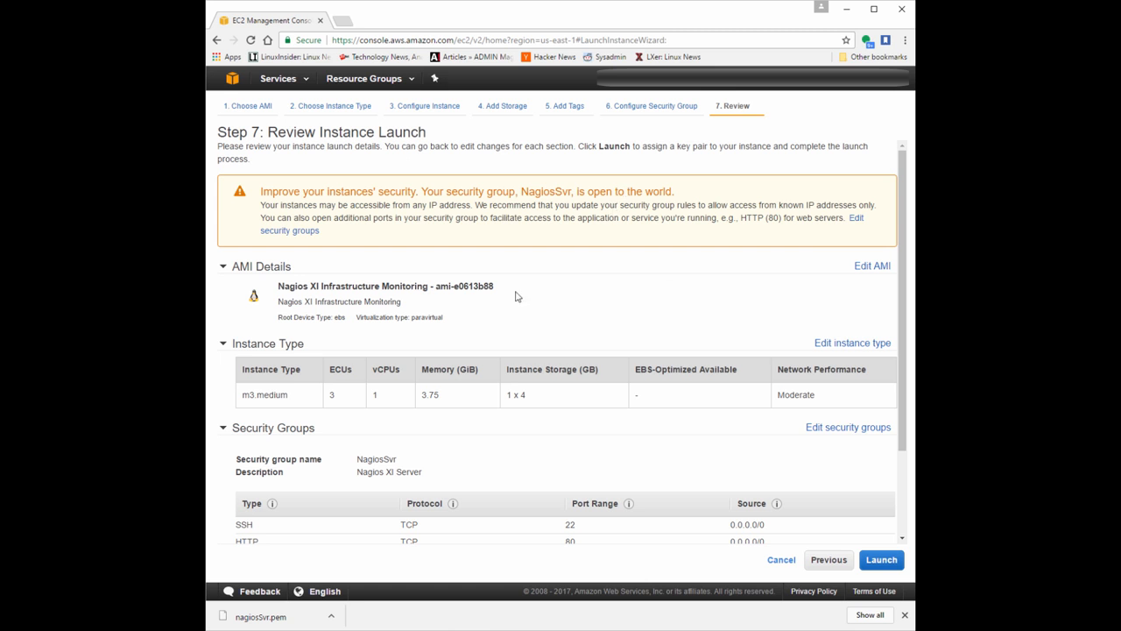
double_click(238, 267)
left_click(238, 267)
left_click(241, 267)
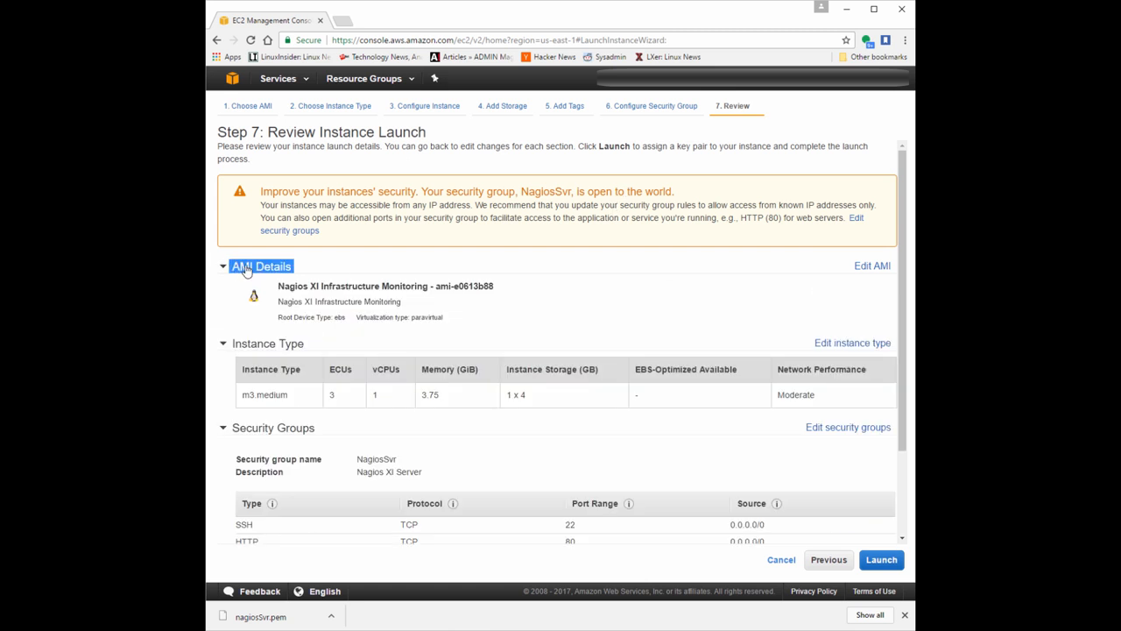
left_click(335, 271)
left_click(309, 268)
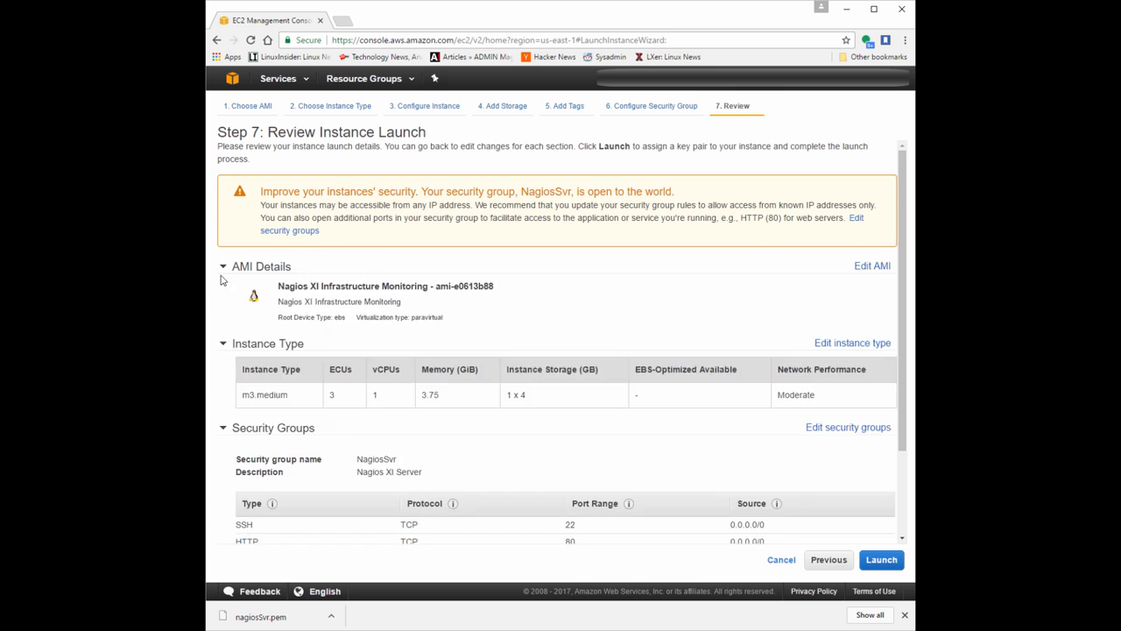
triple_click(329, 290)
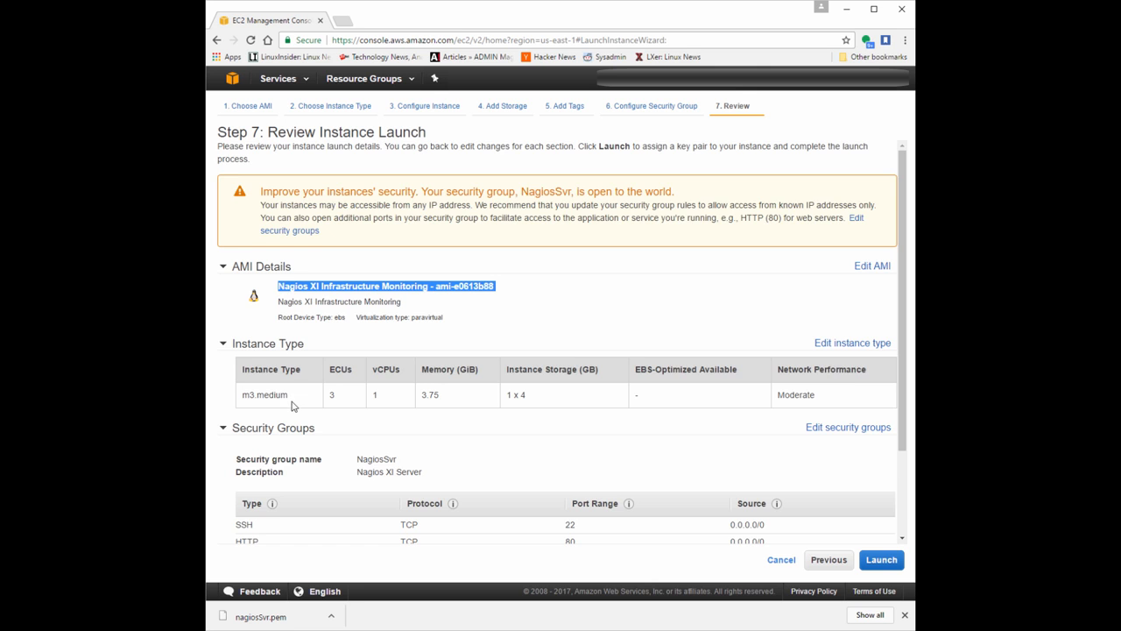
Review the security group rules, instance details, storage and tags, and proceed with the launch.
scroll(294, 406, "down", 2)
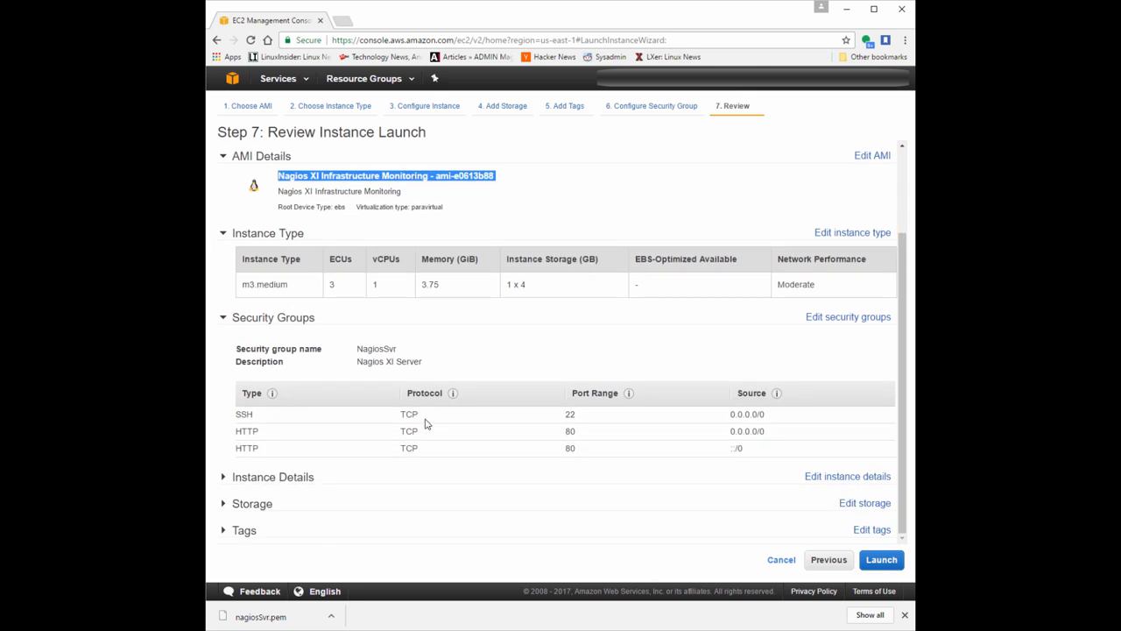
left_click_drag(776, 433, 716, 444)
left_click(739, 447)
left_click(257, 481)
scroll(394, 475, "down", 3)
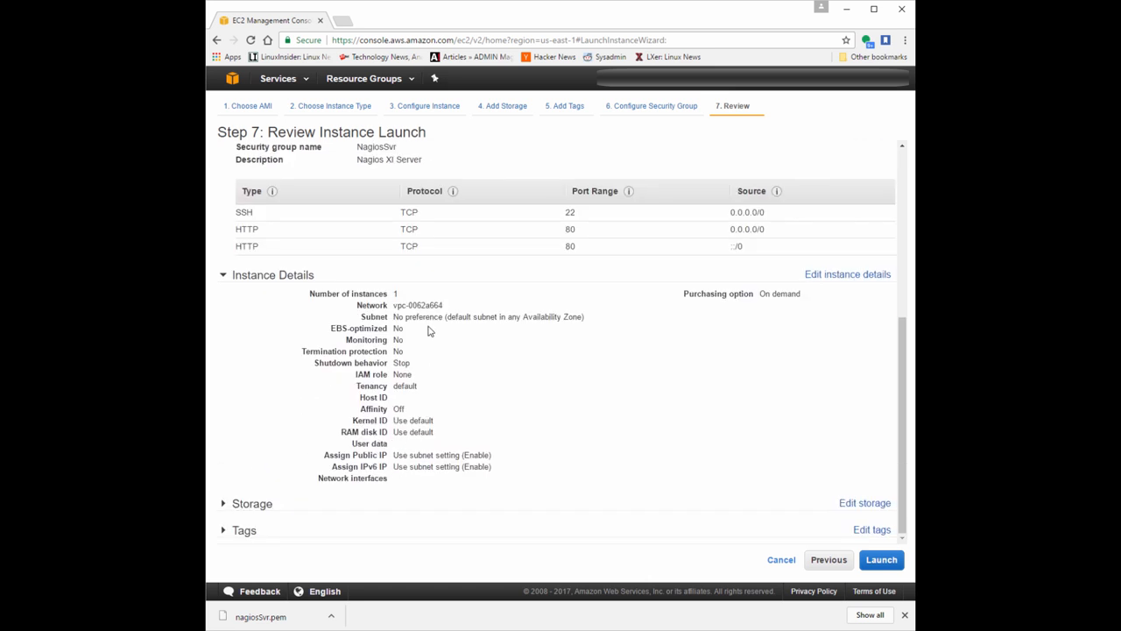
left_click(245, 505)
scroll(333, 464, "down", 2)
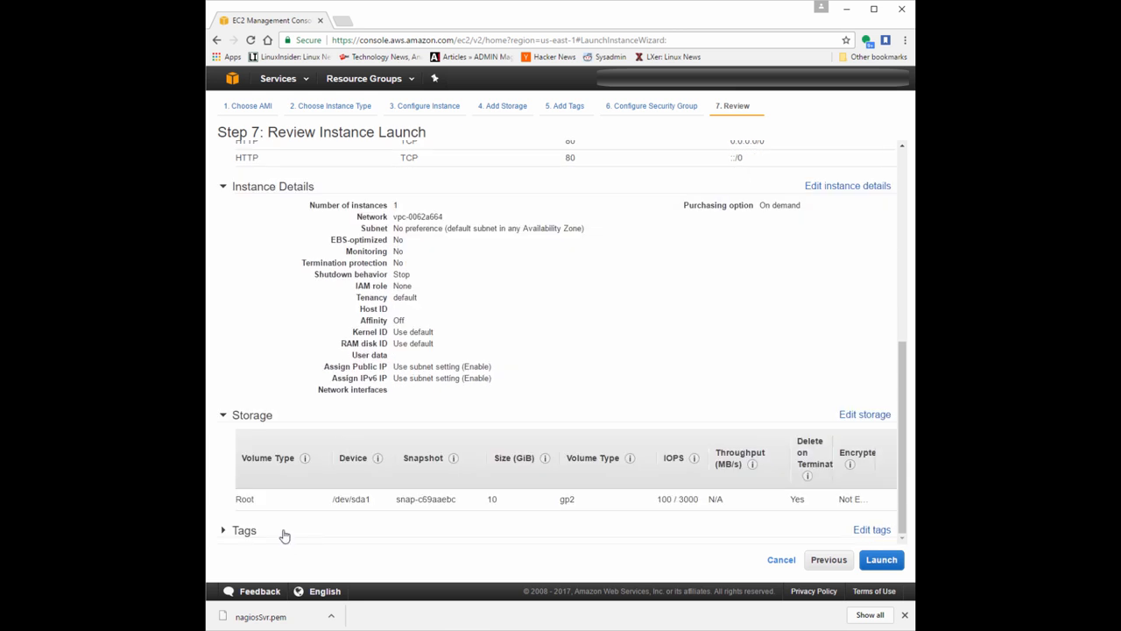
left_click(247, 533)
scroll(289, 394, "down", 1)
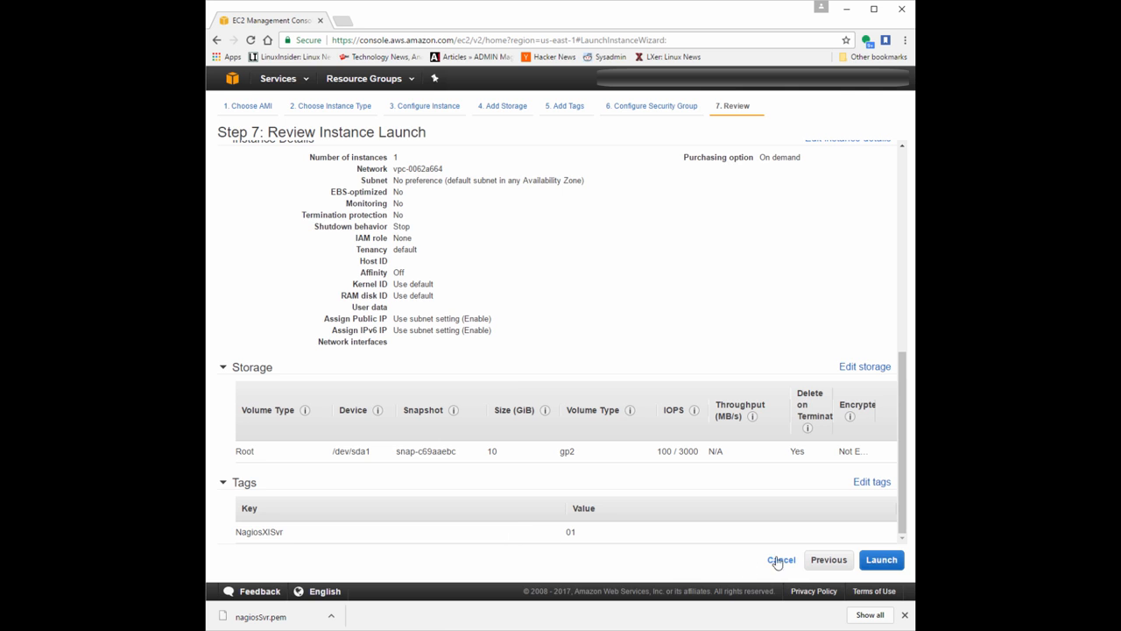
left_click(897, 567)
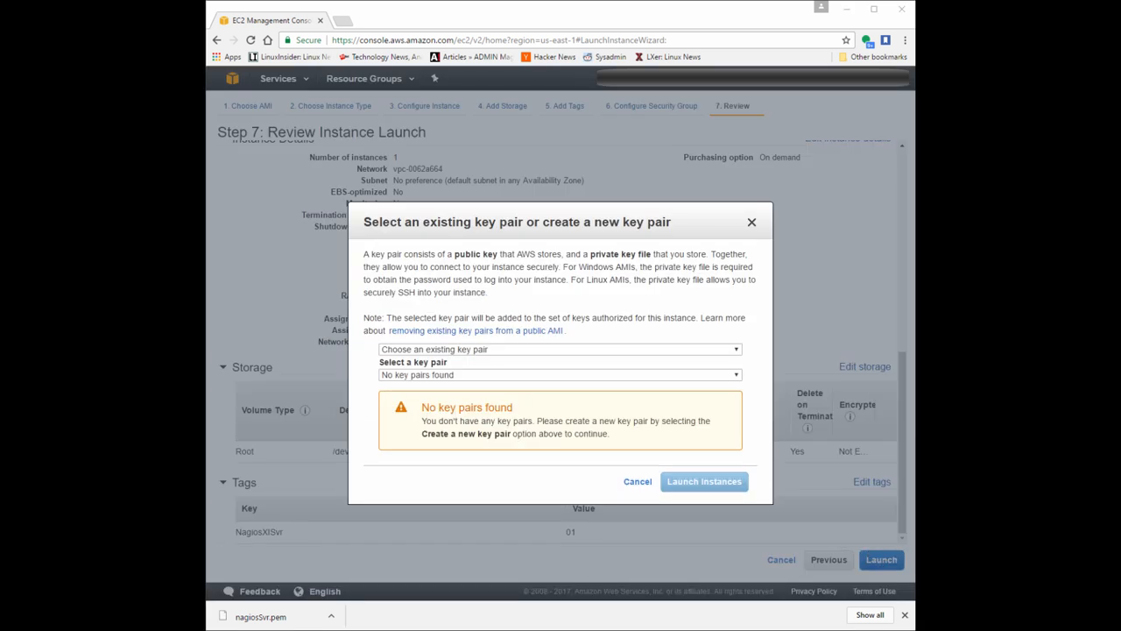
left_click(451, 350)
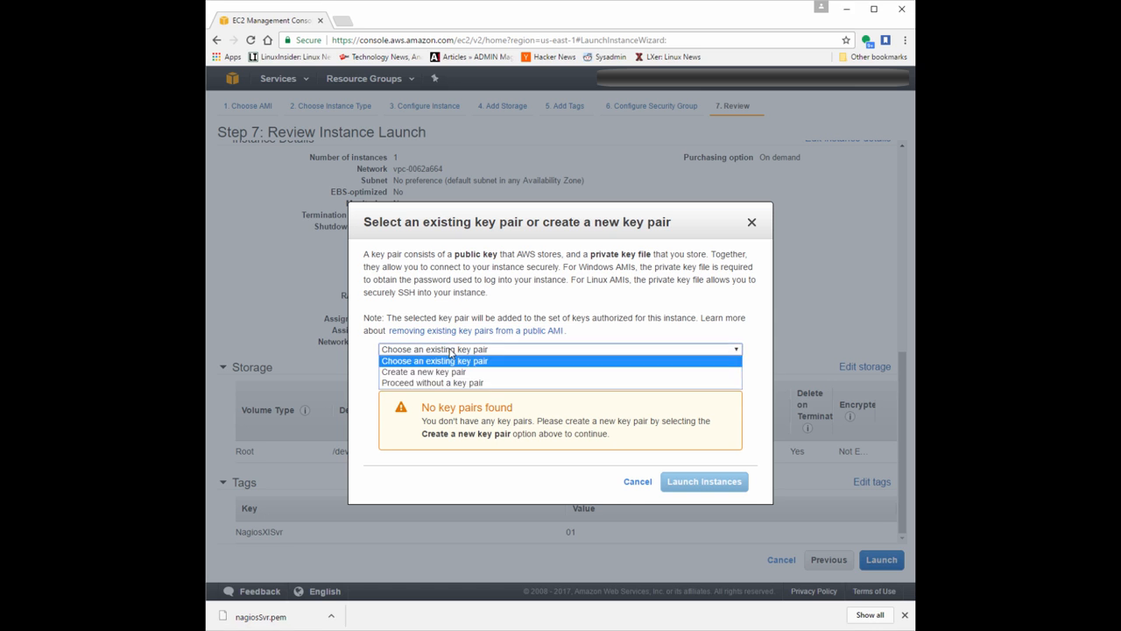
left_click(440, 361)
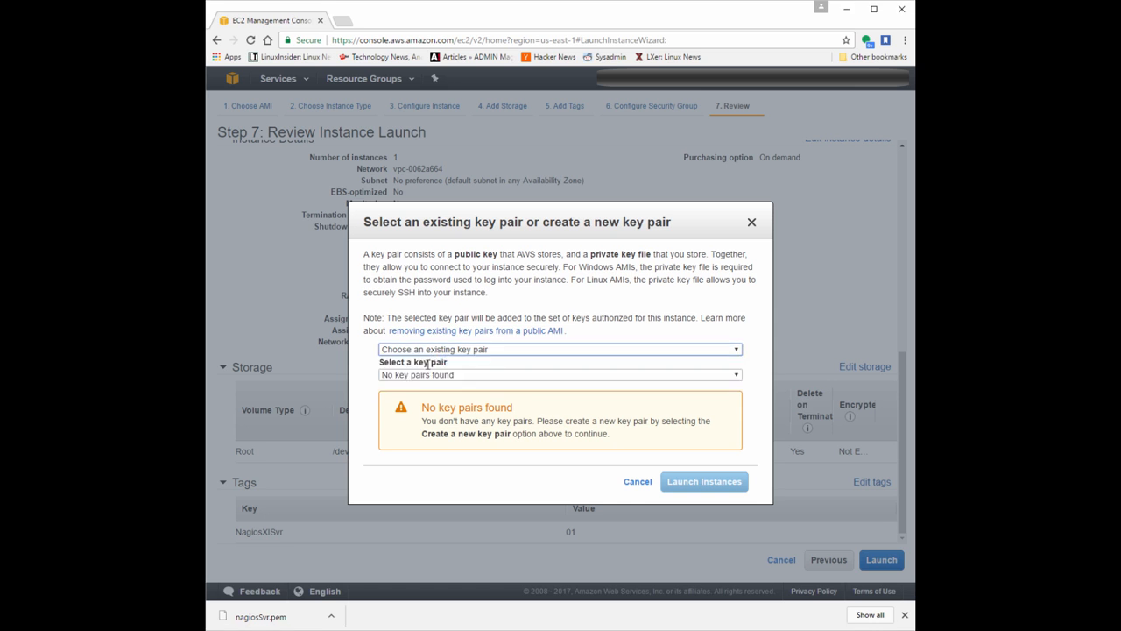
left_click(422, 377)
left_click(422, 383)
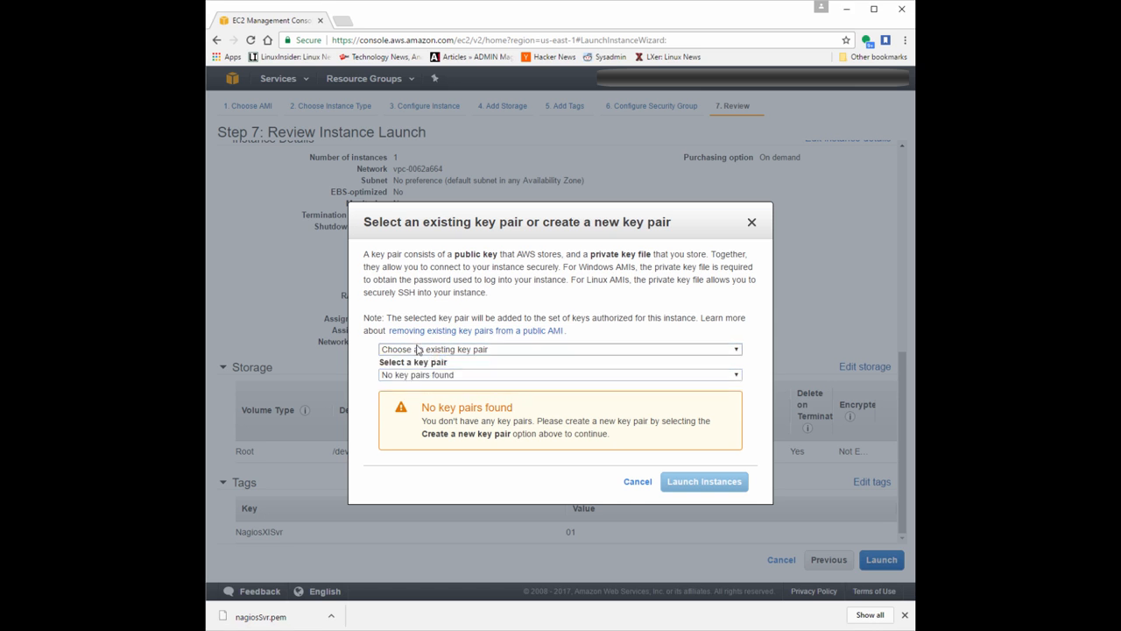
Create a new key pair named NagiosSvr, download its private key file and show the file in its folder.
left_click(417, 350)
left_click(422, 372)
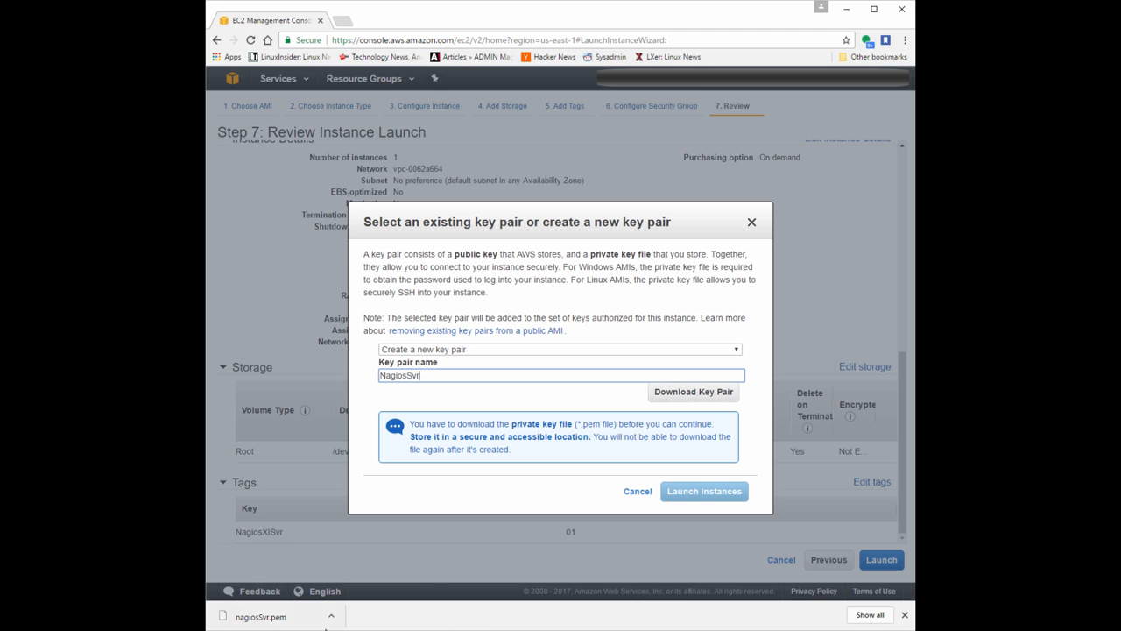
left_click(905, 614)
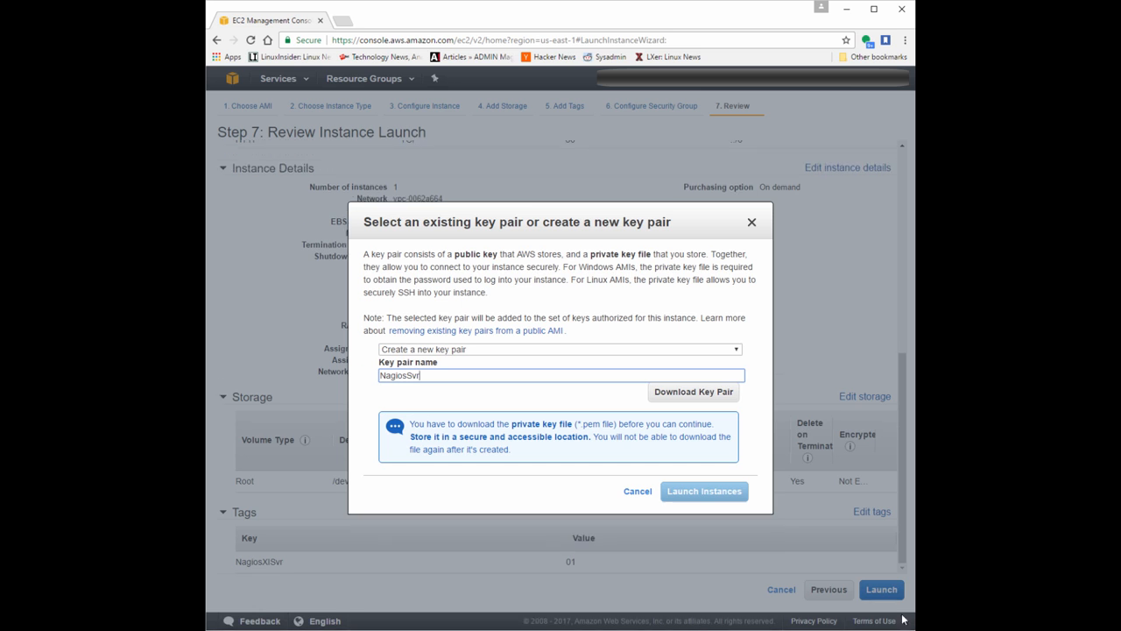
left_click(713, 394)
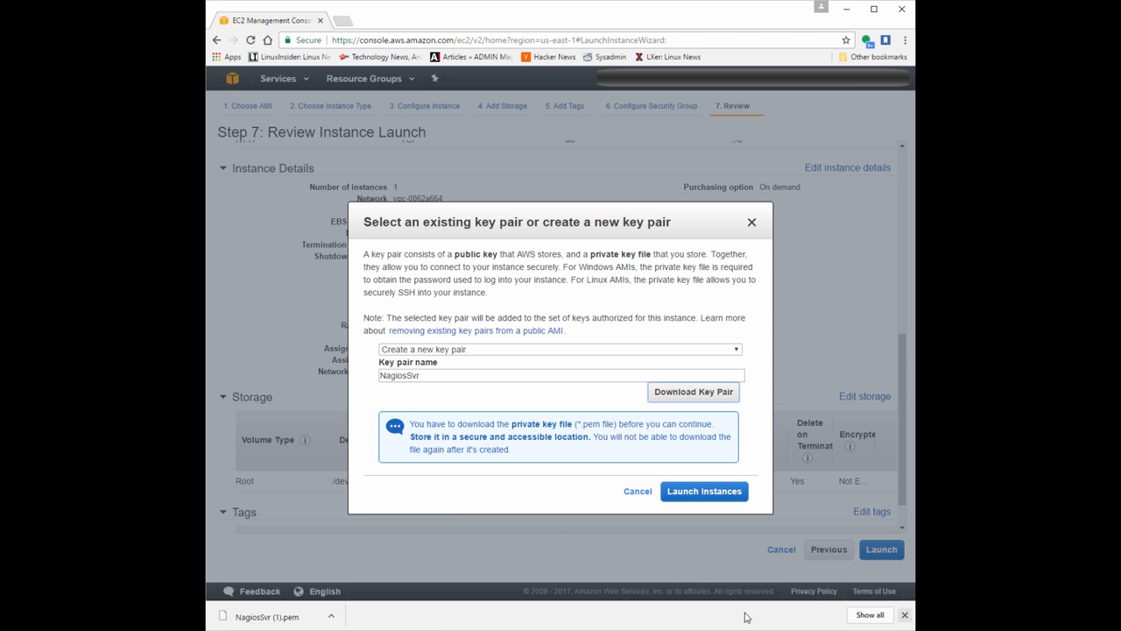
left_click(334, 616)
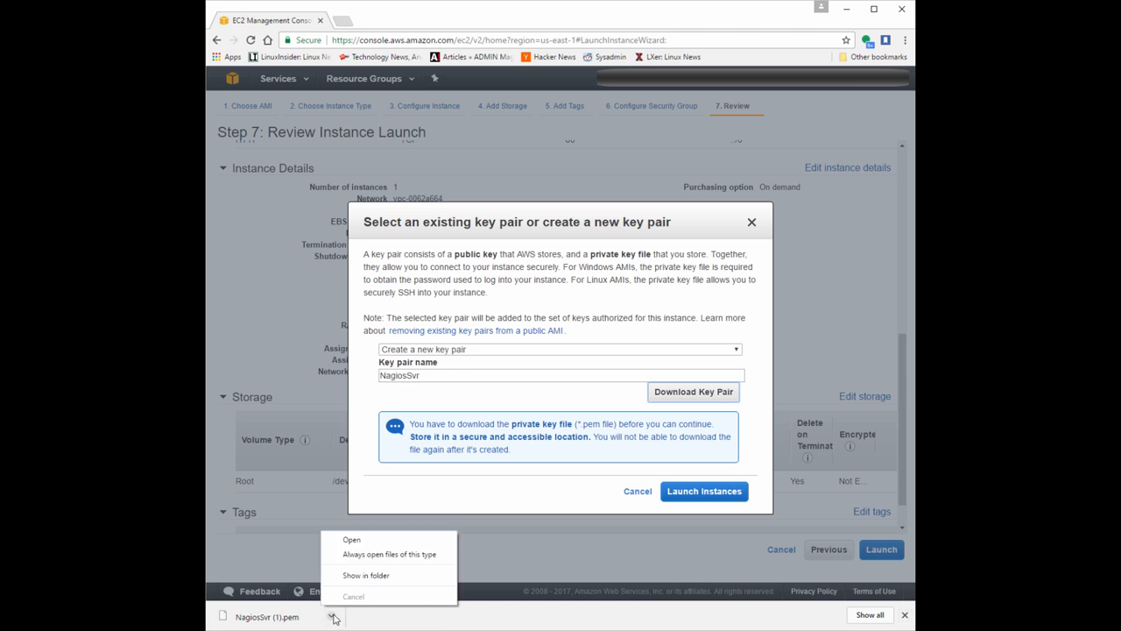
left_click(375, 578)
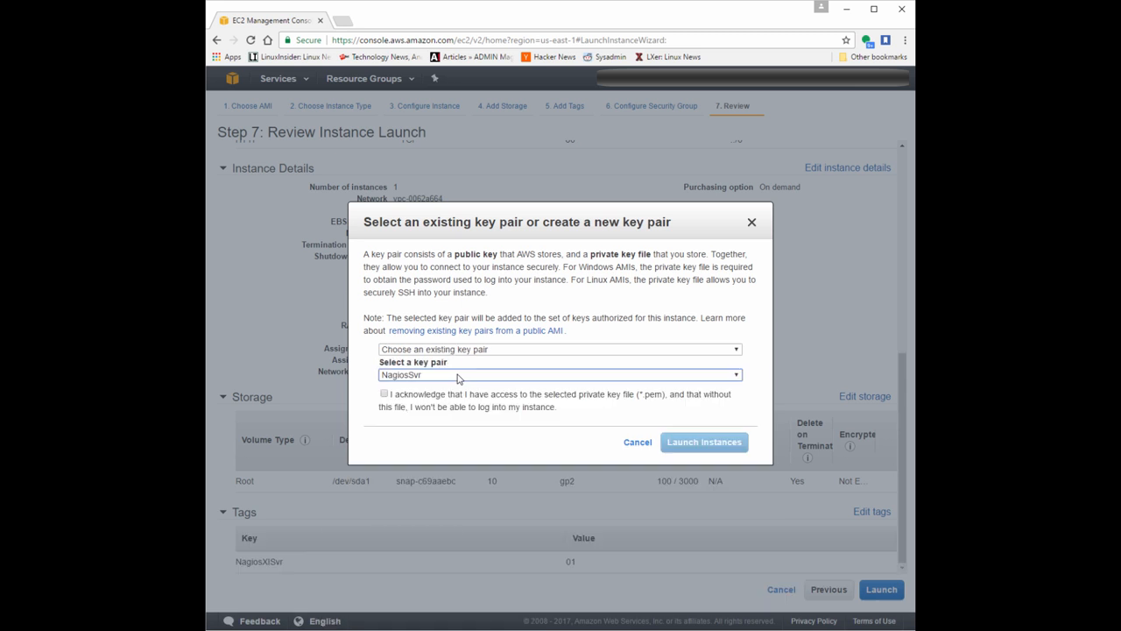
Acknowledge having access to the private key file of the existing NagiosSvr key pair and launch the instance.
left_click(457, 399)
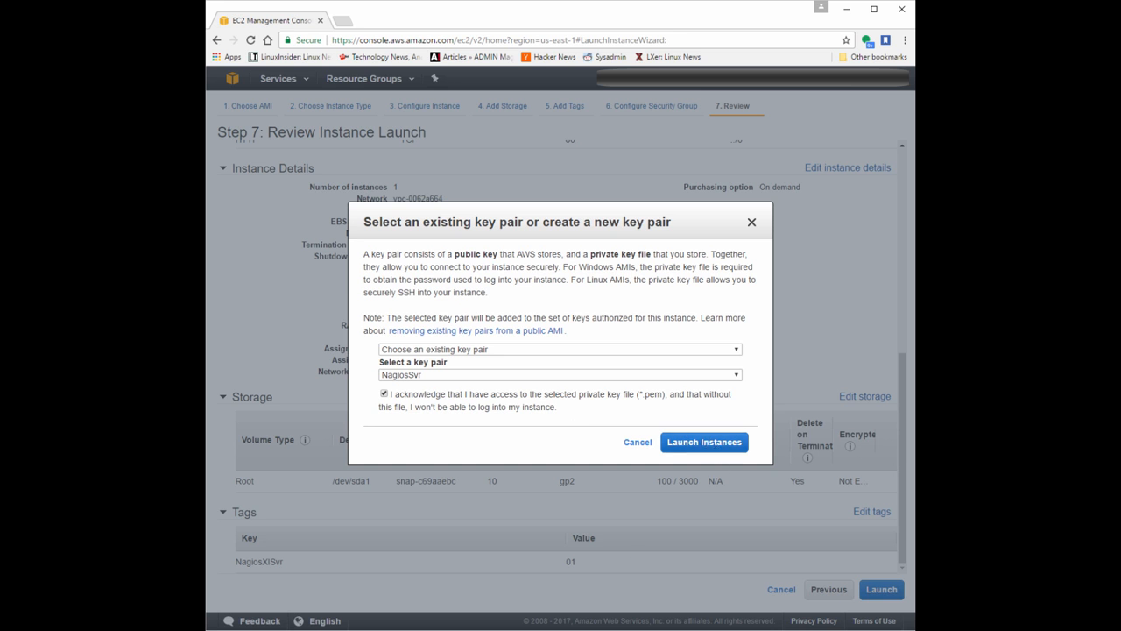
left_click(704, 443)
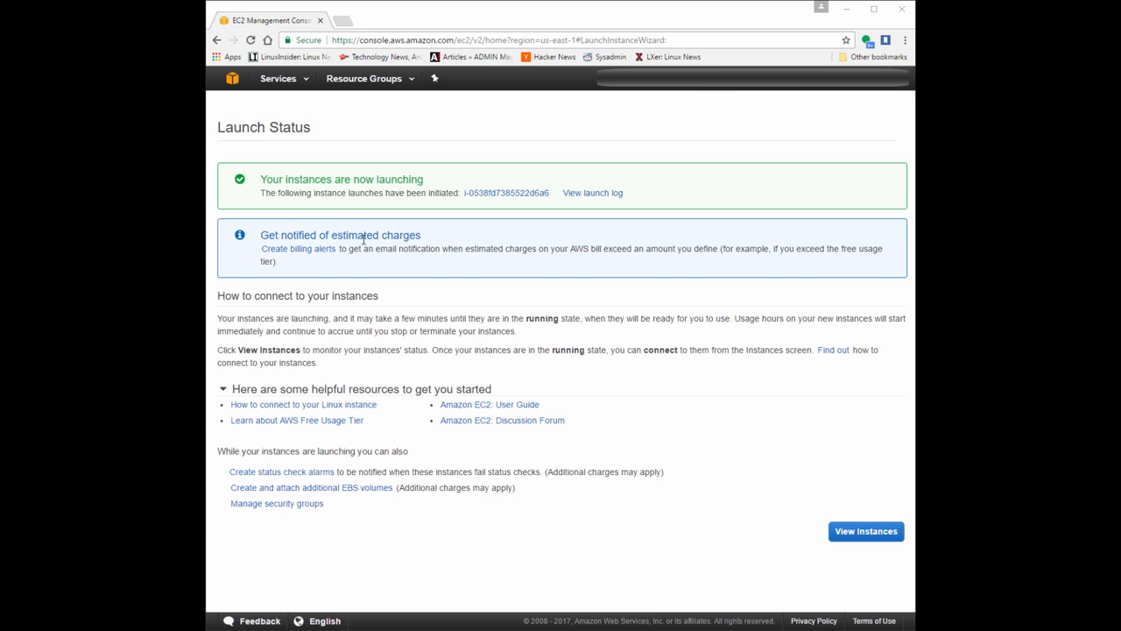
Name the launched instance NagiosXI in the instances list and check its public DNS and IPv4 address columns.
left_click(883, 534)
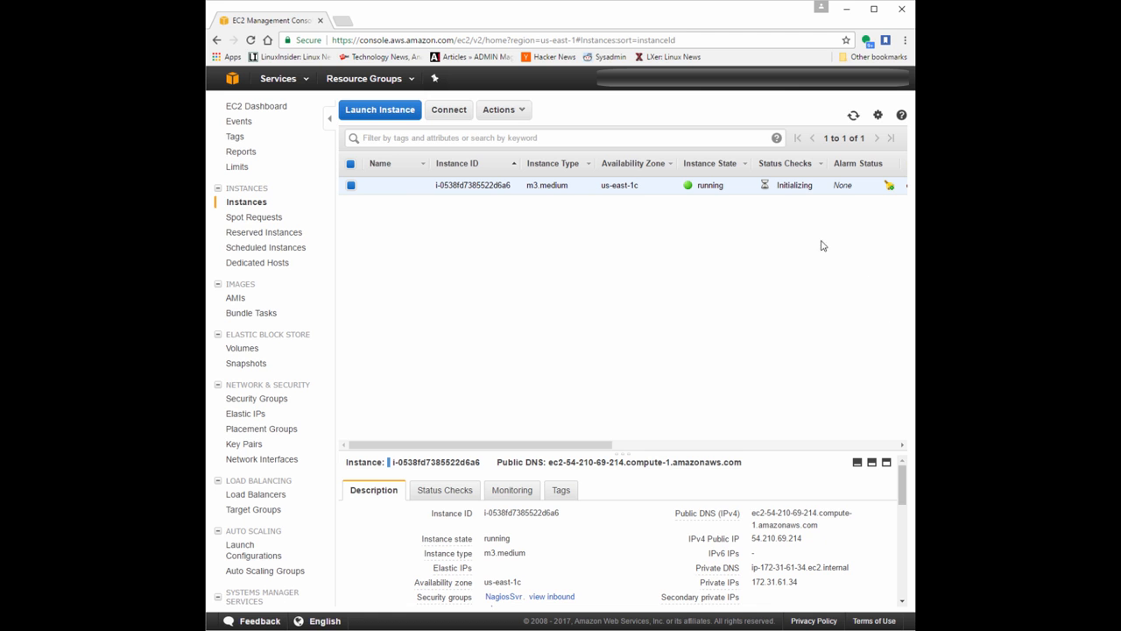
left_click(416, 187)
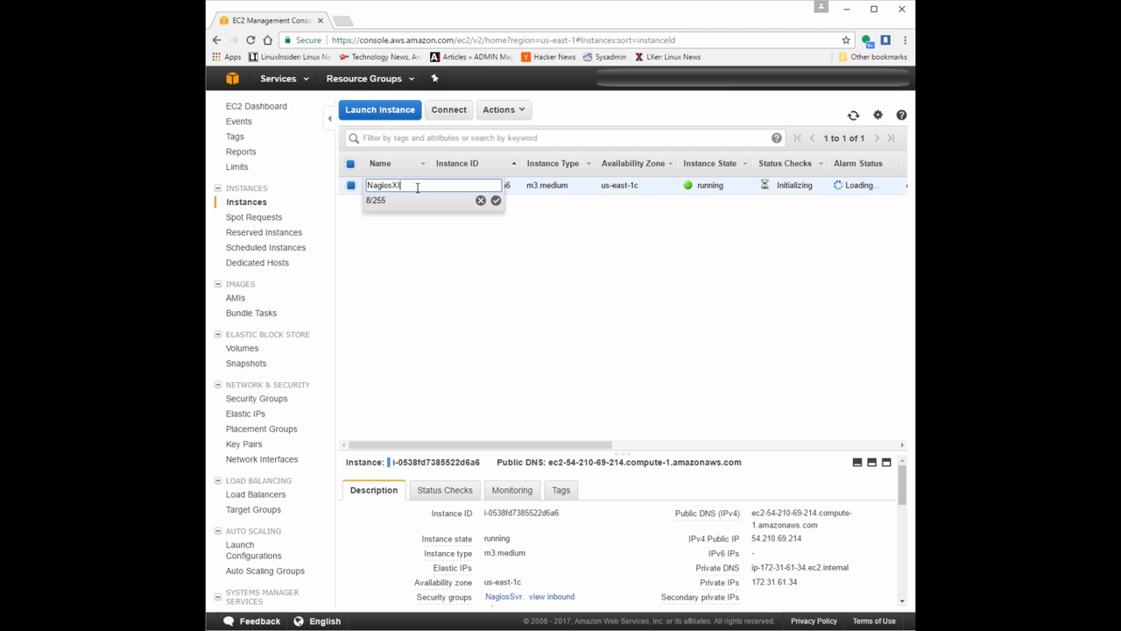
key("Return")
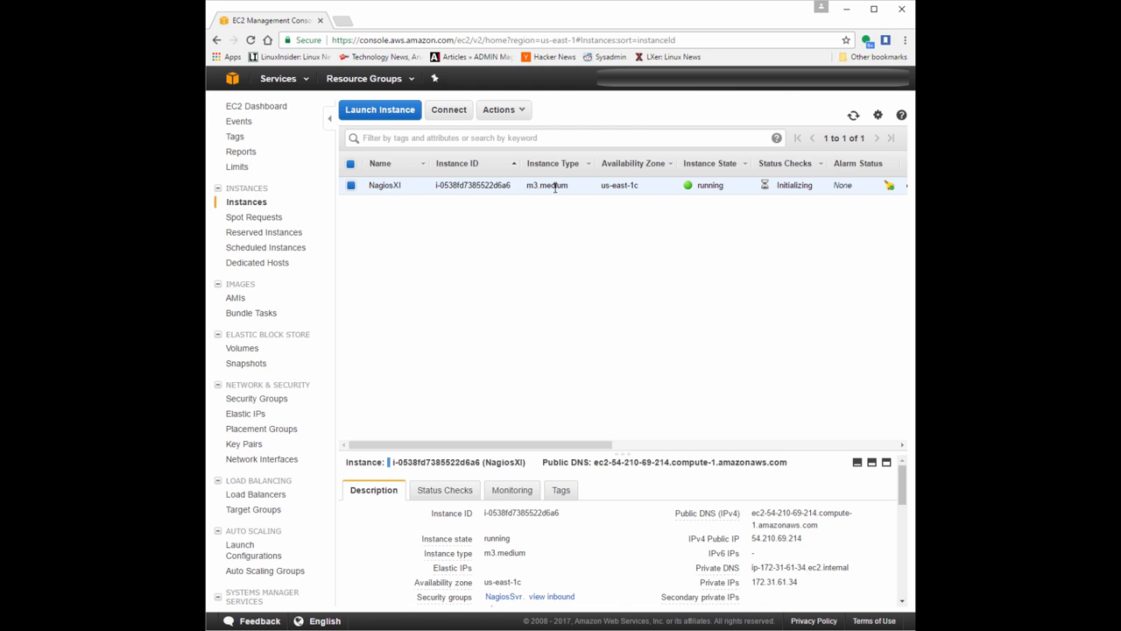
left_click_drag(565, 452, 850, 463)
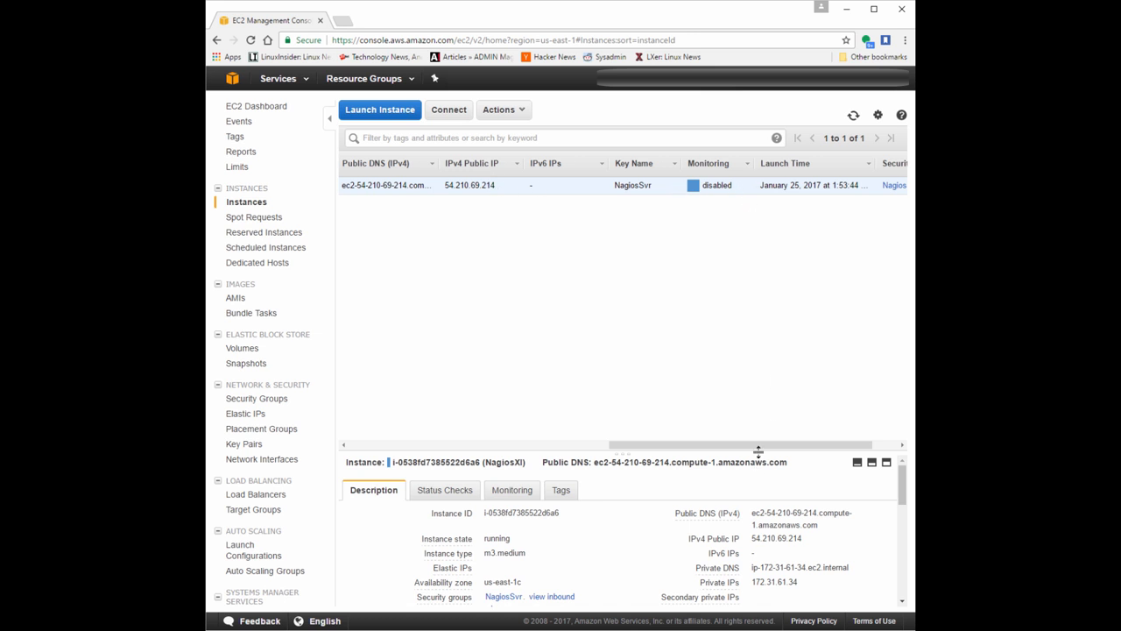
Copy the NagiosXI instance's IPv4 public IP from its description and open that address in a new browser tab.
left_click_drag(758, 443, 445, 443)
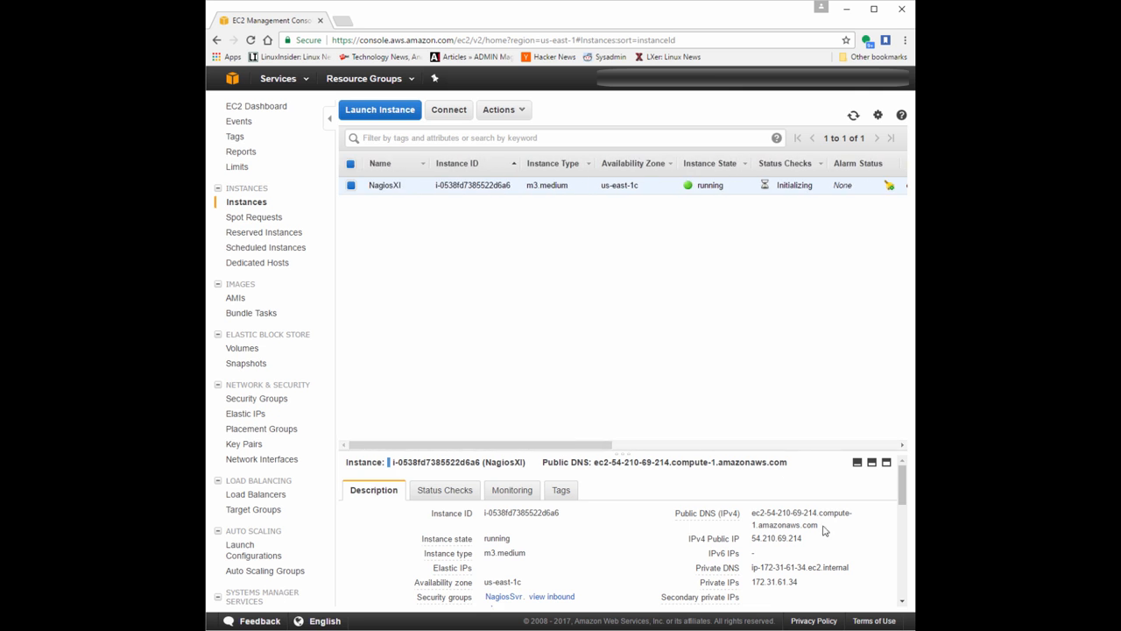
left_click_drag(804, 537, 751, 538)
right_click(767, 540)
left_click(788, 548)
left_click(344, 19)
key("ctrl+v")
key("Return")
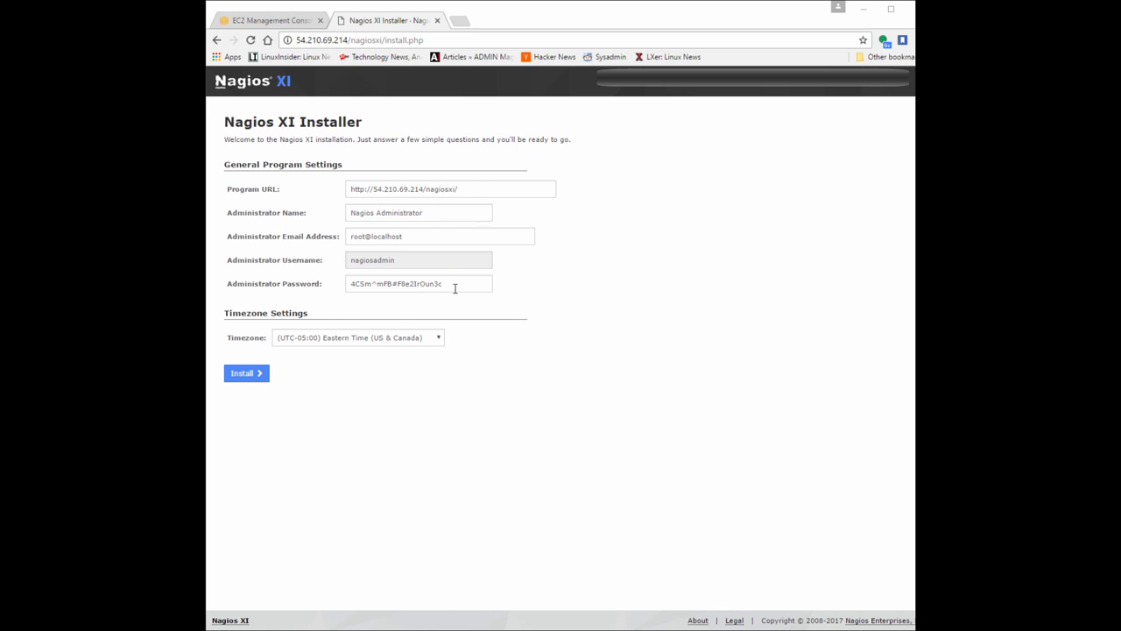
Copy the generated administrator password from the Nagios XI Installer's general program settings.
left_click_drag(483, 284, 341, 287)
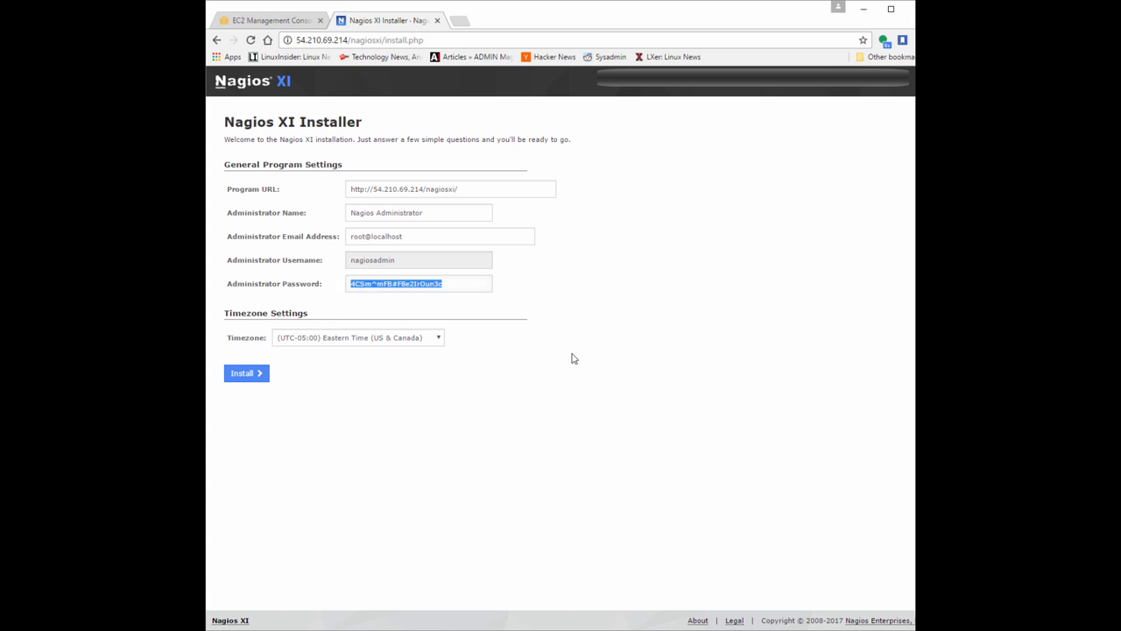
right_click(399, 285)
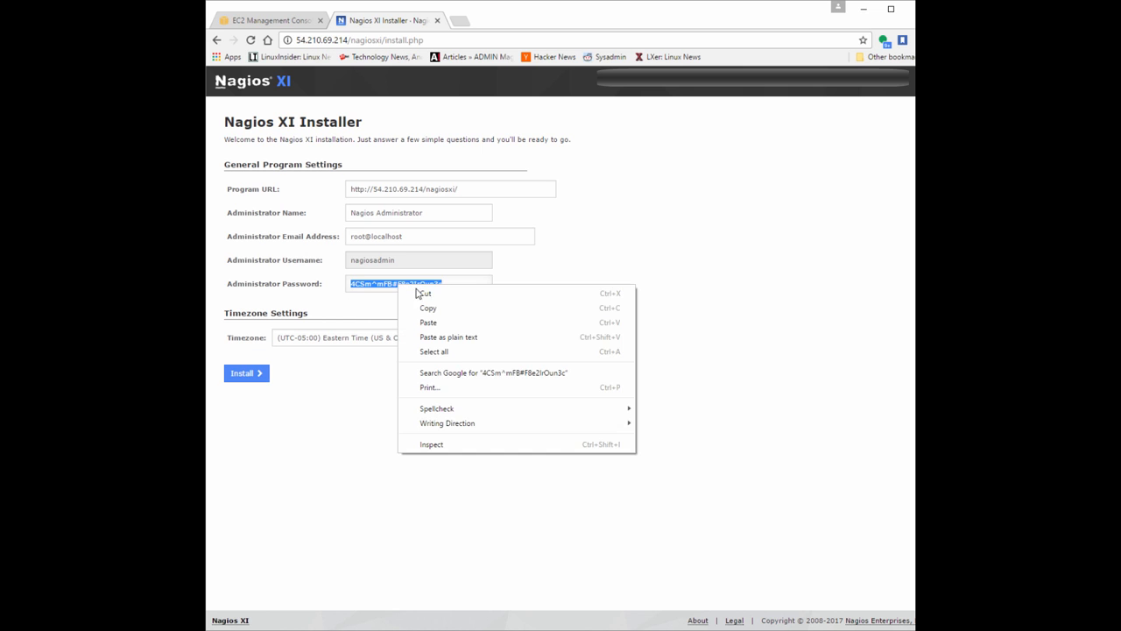
left_click(430, 308)
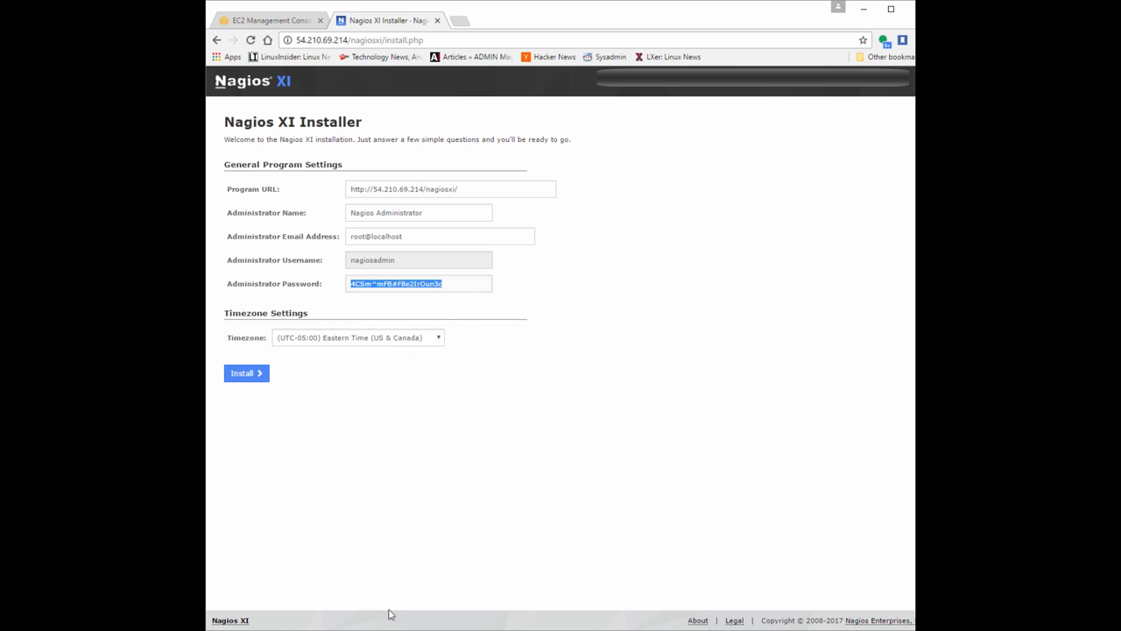
Set the installer's timezone to (UTC-08:00) Pacific Time (US & Canada).
left_click(385, 342)
left_click(386, 342)
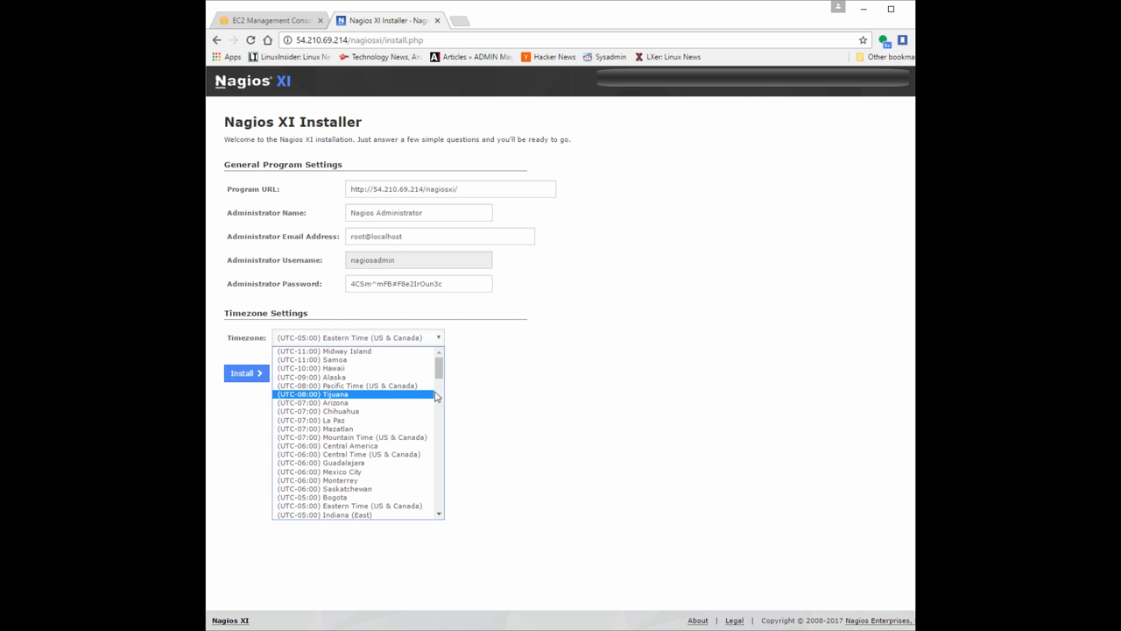
scroll(434, 396, "down", 5)
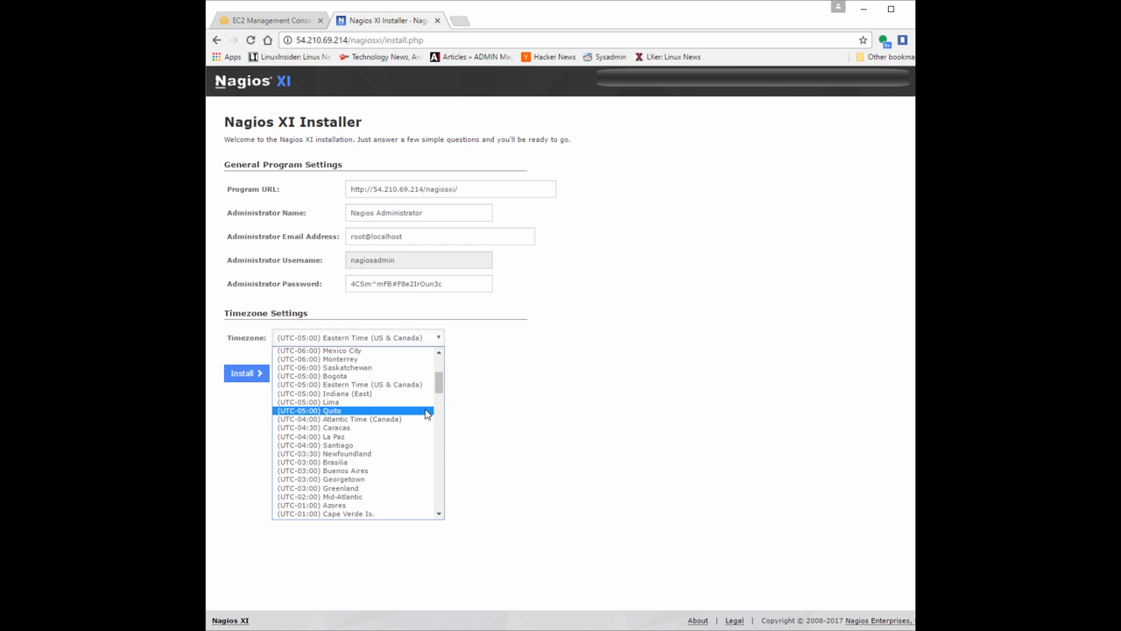
scroll(426, 414, "down", 5)
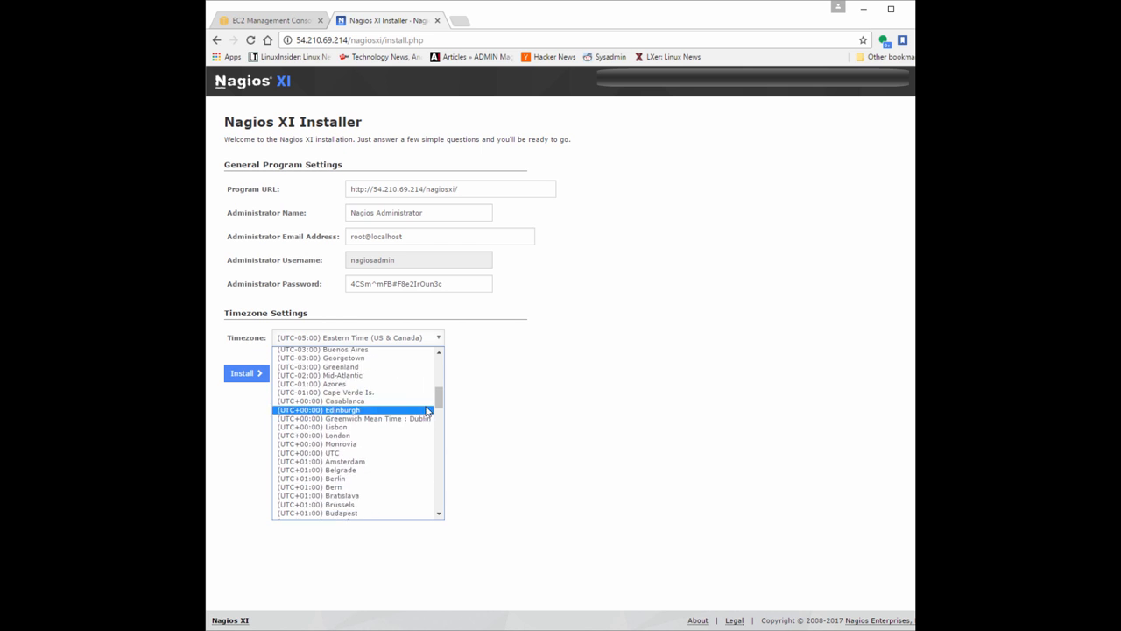
scroll(439, 379, "up", 6)
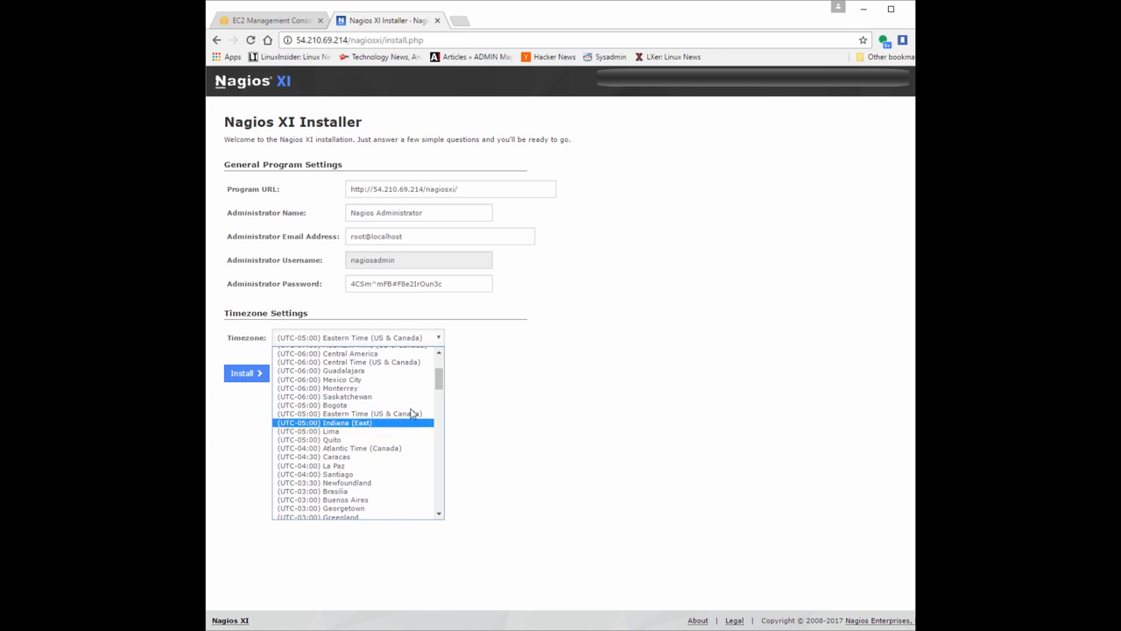
scroll(412, 390, "up", 2)
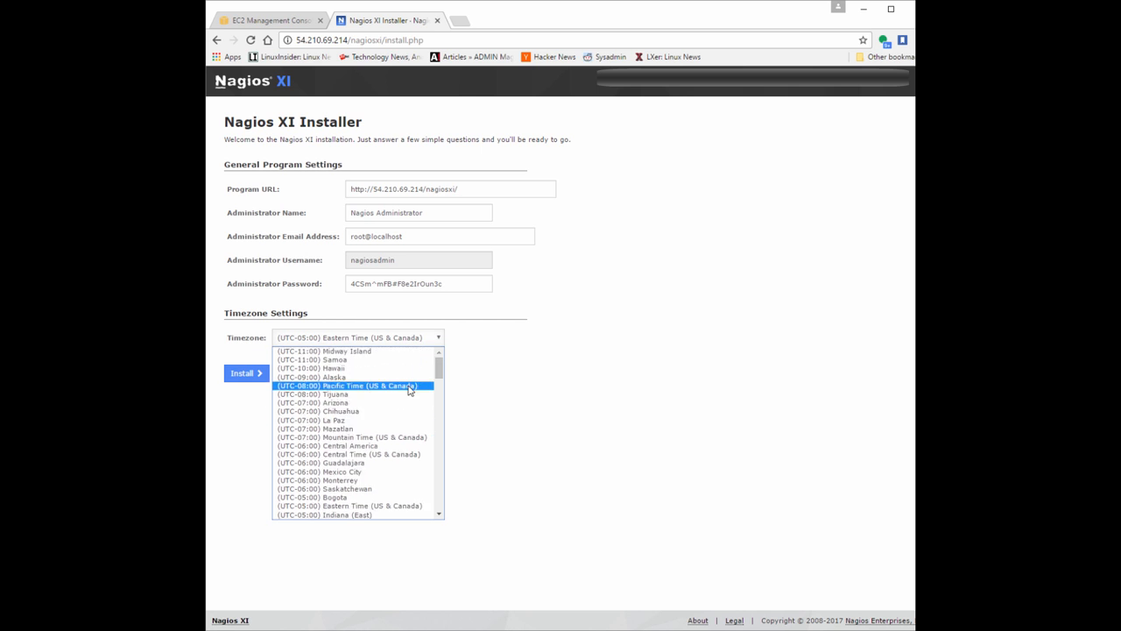
left_click(409, 386)
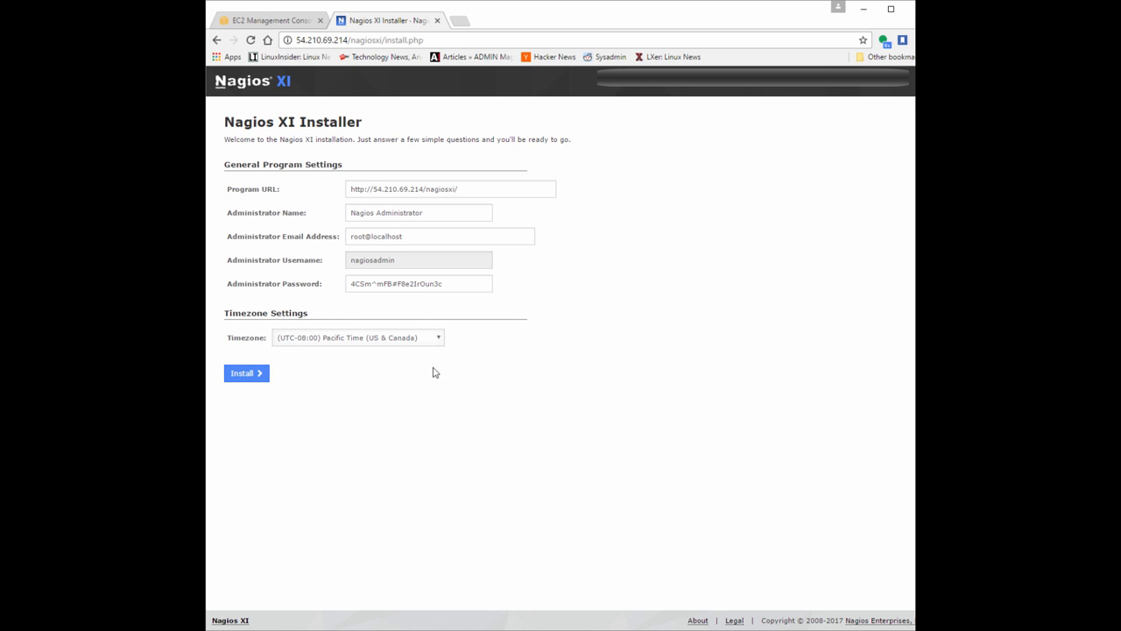
Review the administrator email address, administrator name and program URL, and start the Nagios XI installation with these settings.
left_click_drag(417, 235, 344, 235)
left_click(402, 213)
left_click(478, 187)
left_click(251, 376)
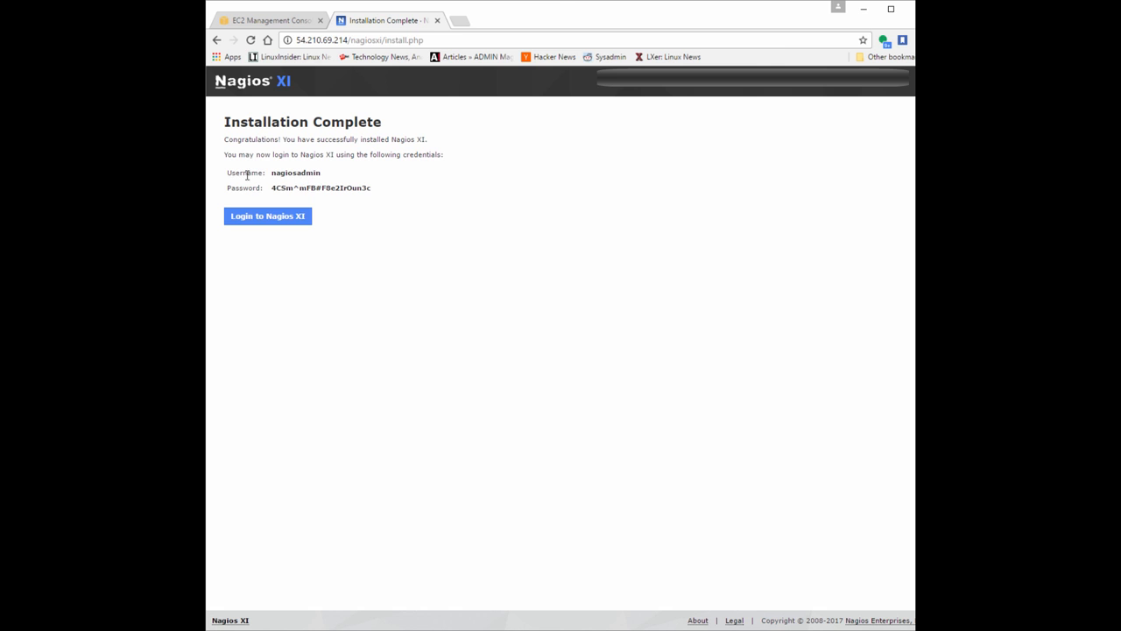
Open the Nagios XI login page and log in as nagiosadmin with the copied administrator password.
left_click(267, 215)
type("nagiosadmin")
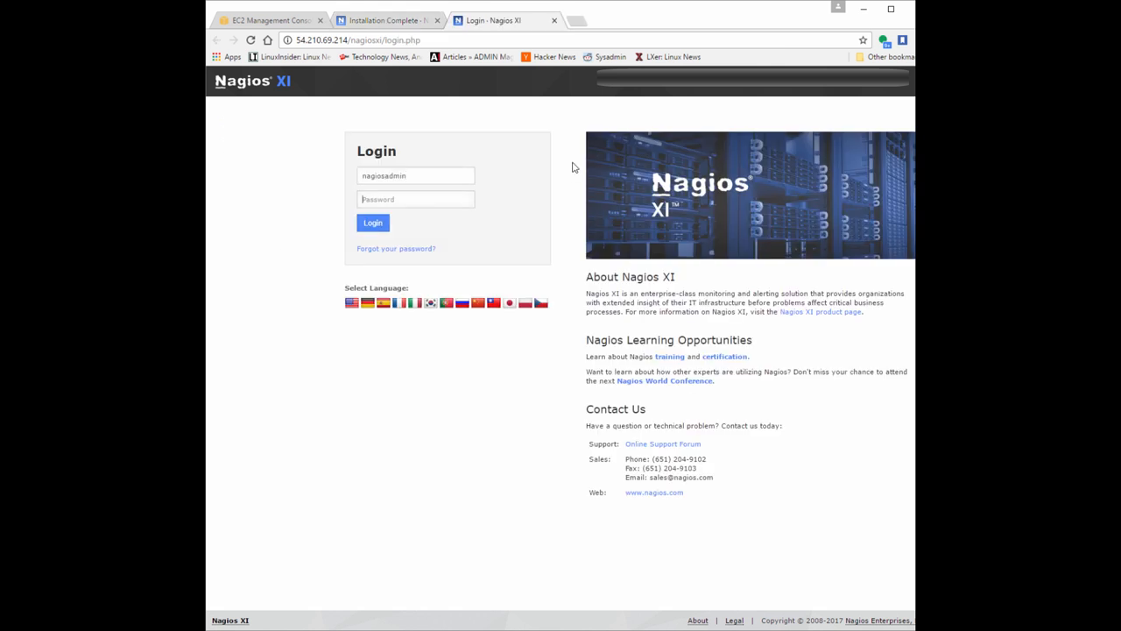
key("Tab")
key("ctrl+v")
key("Return")
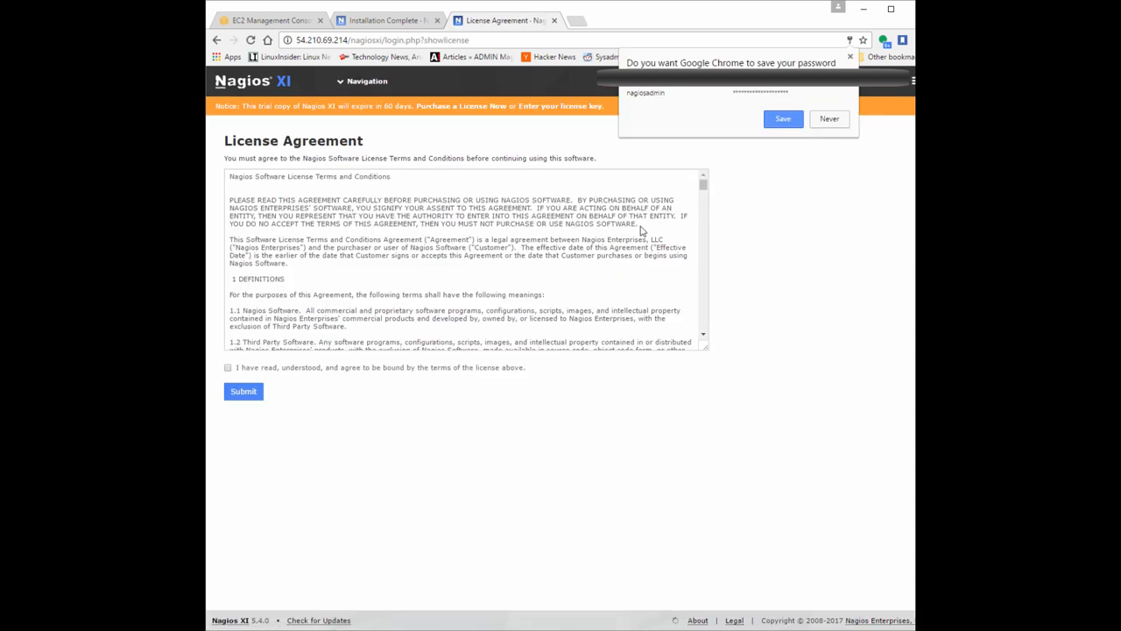
Decline saving the password in the browser, agree to the Nagios Software license terms and submit the agreement.
left_click(828, 118)
left_click(228, 367)
left_click(243, 392)
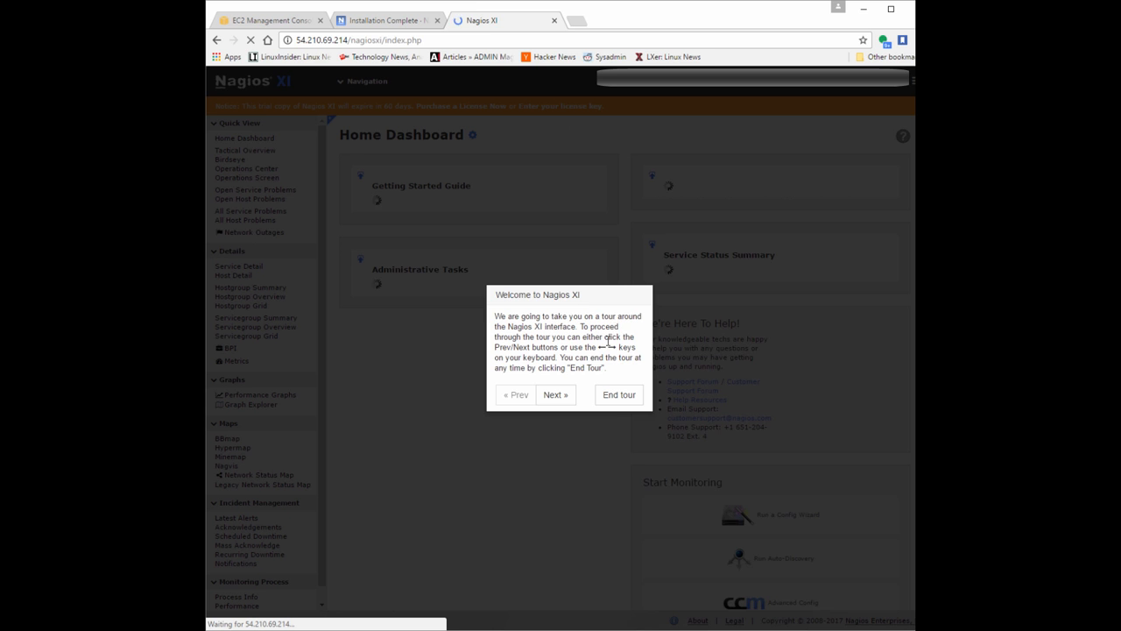
Go through the Welcome to Nagios XI interface tour to its last page and end it.
left_click(554, 397)
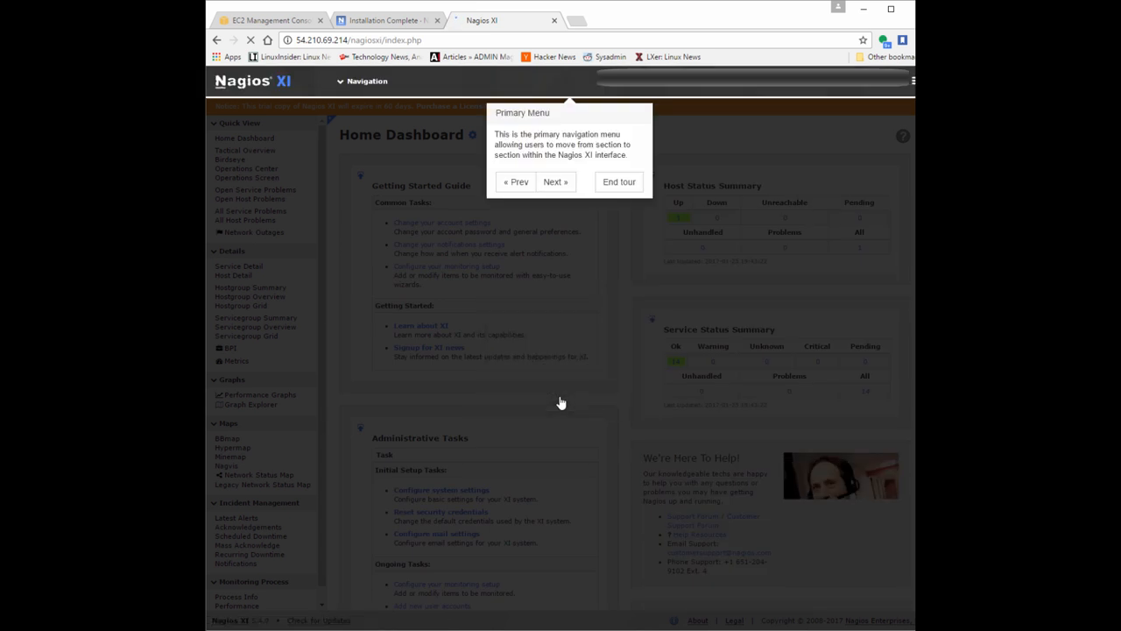
left_click(565, 184)
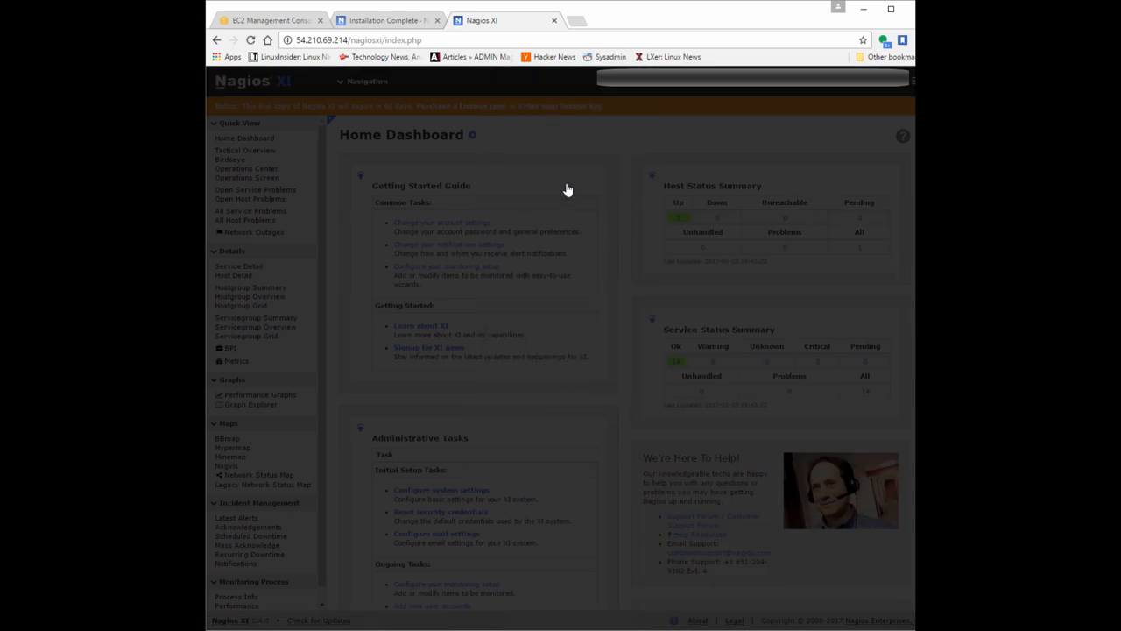
left_click(402, 400)
left_click(782, 149)
left_click(792, 165)
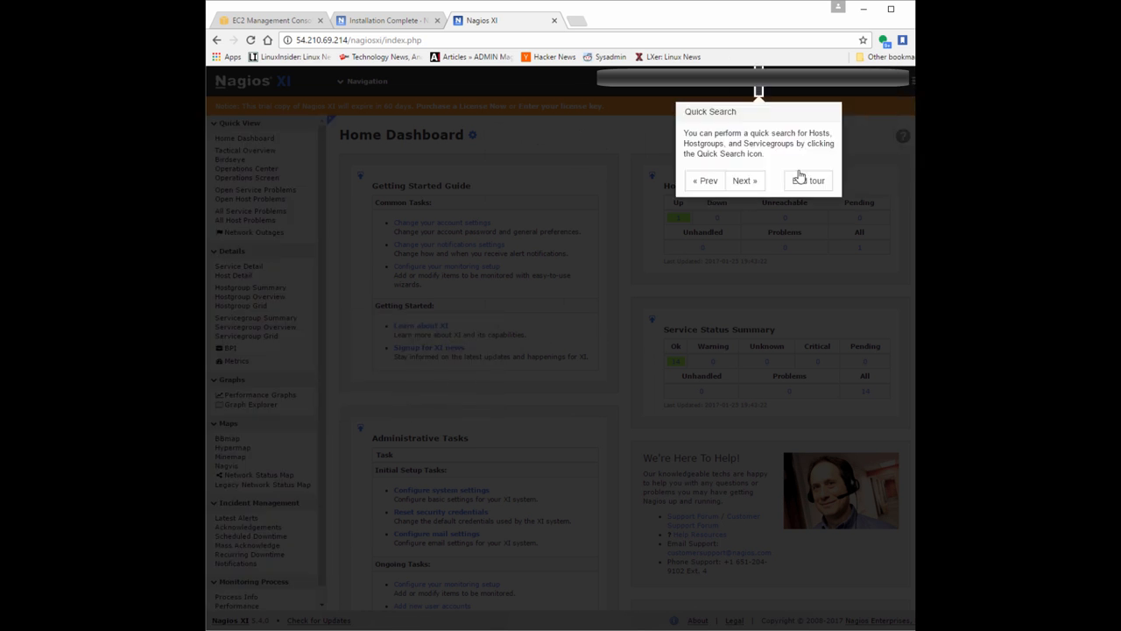
left_click(743, 181)
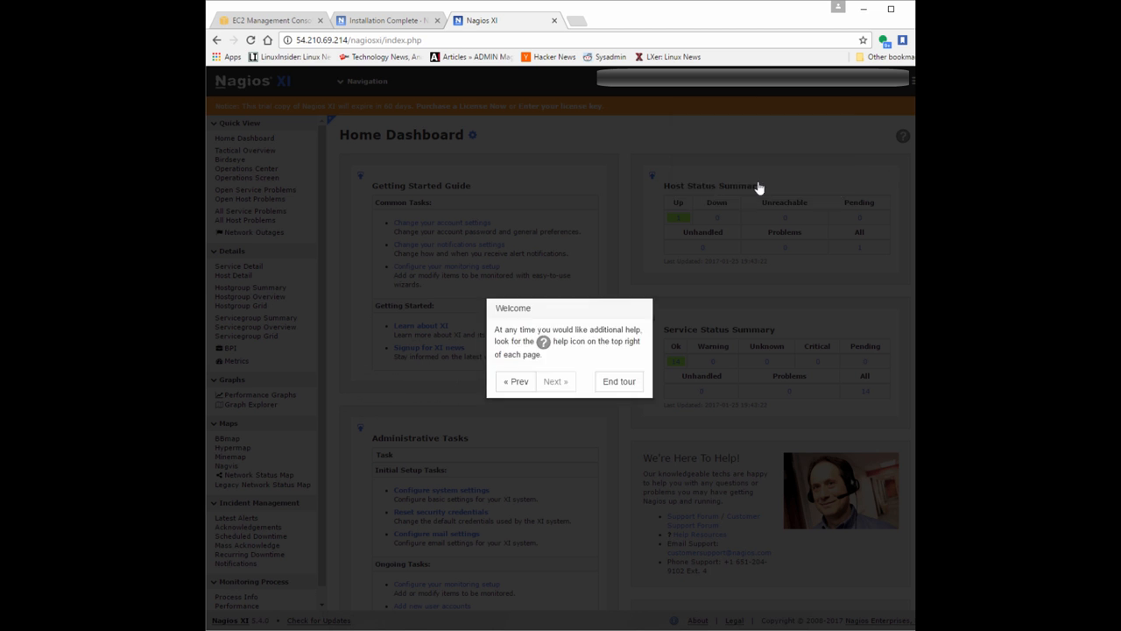
left_click(620, 381)
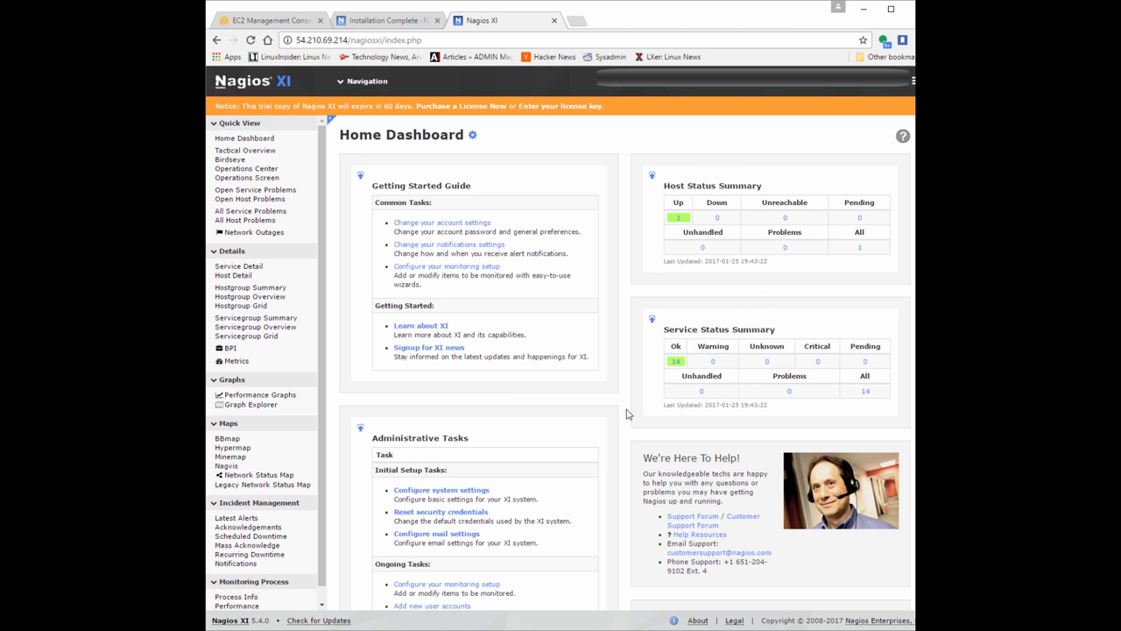
Run a Config Wizard from the dashboard's Start Monitoring section and go through the wizard page's introductory tour until it ends.
scroll(479, 498, "down", 3)
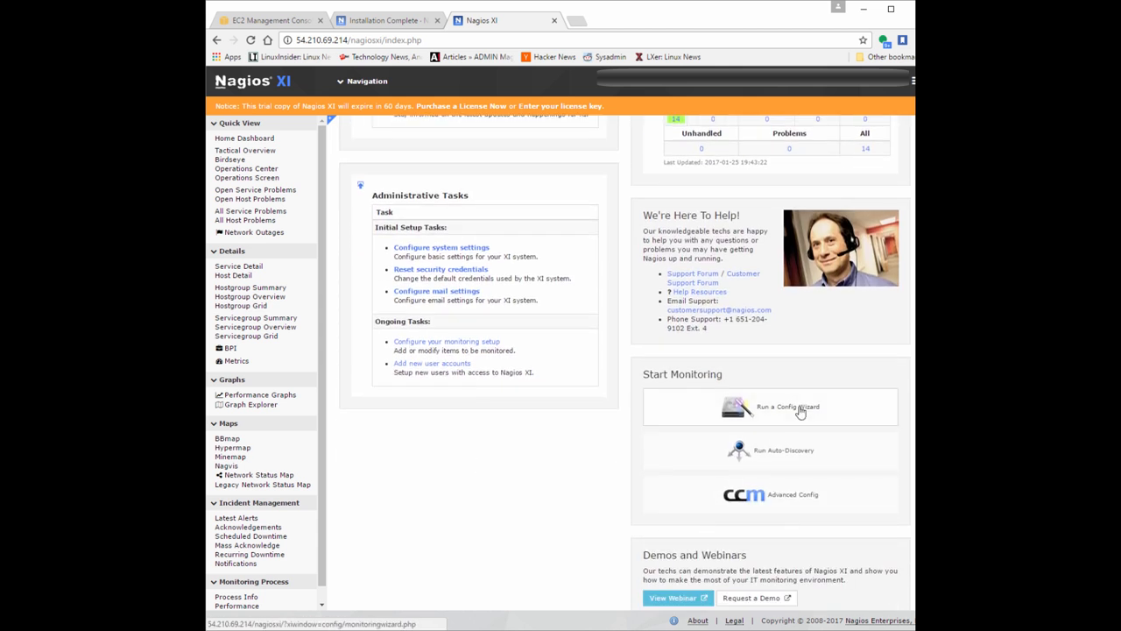
left_click(759, 411)
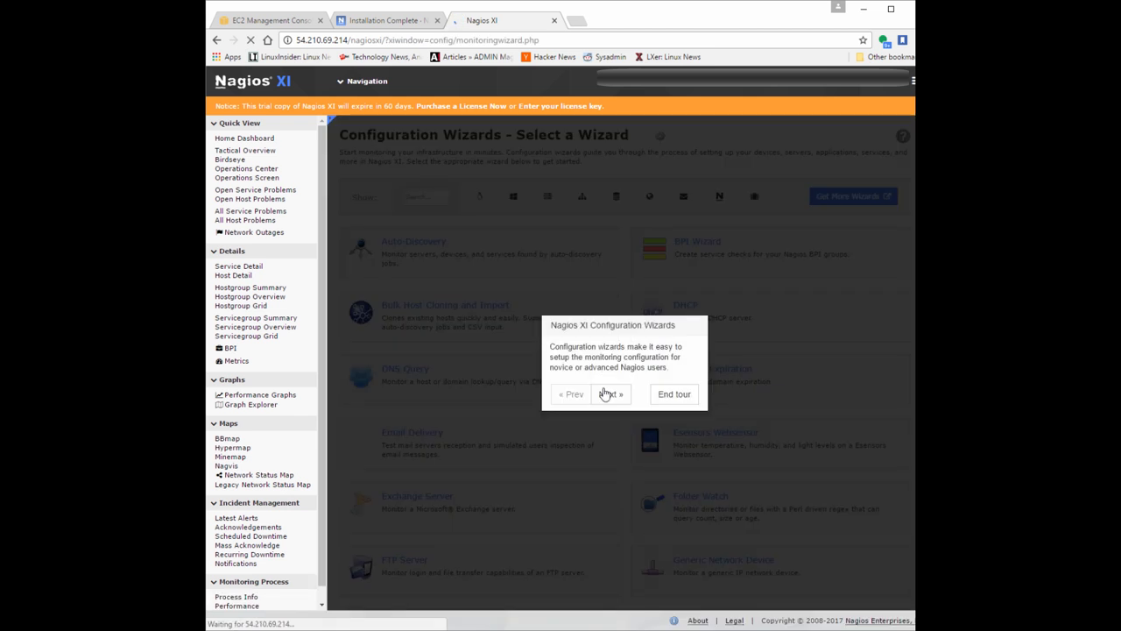
left_click(609, 395)
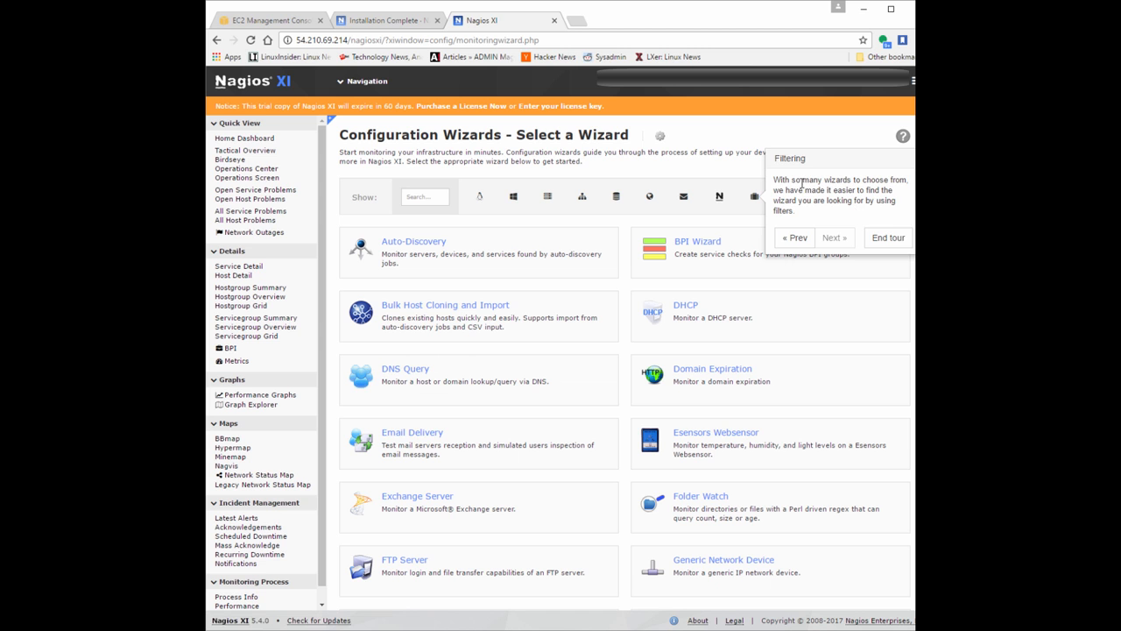
left_click(888, 237)
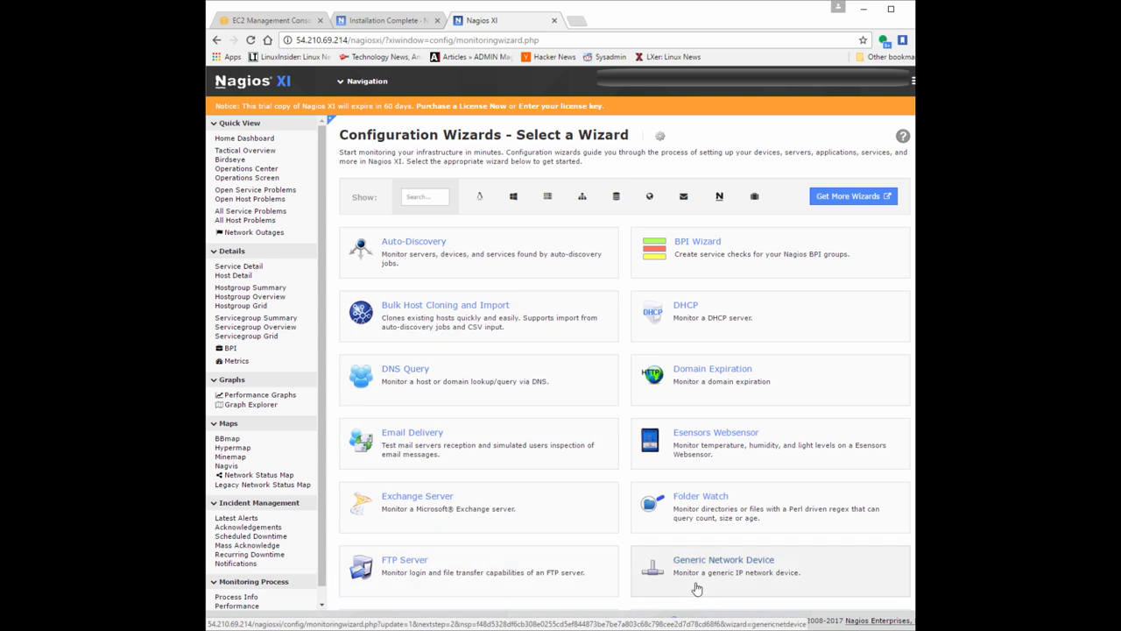
Browse the full list of configuration wizards down to the Windows entries and return to the start of the list.
scroll(754, 324, "down", 2)
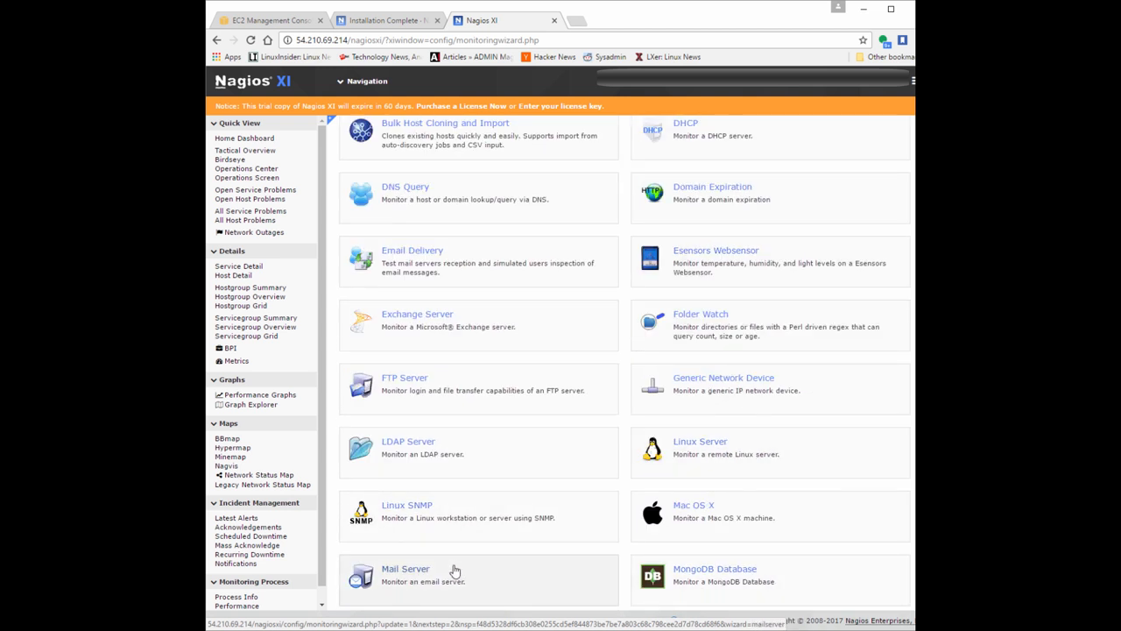
scroll(421, 309, "down", 7)
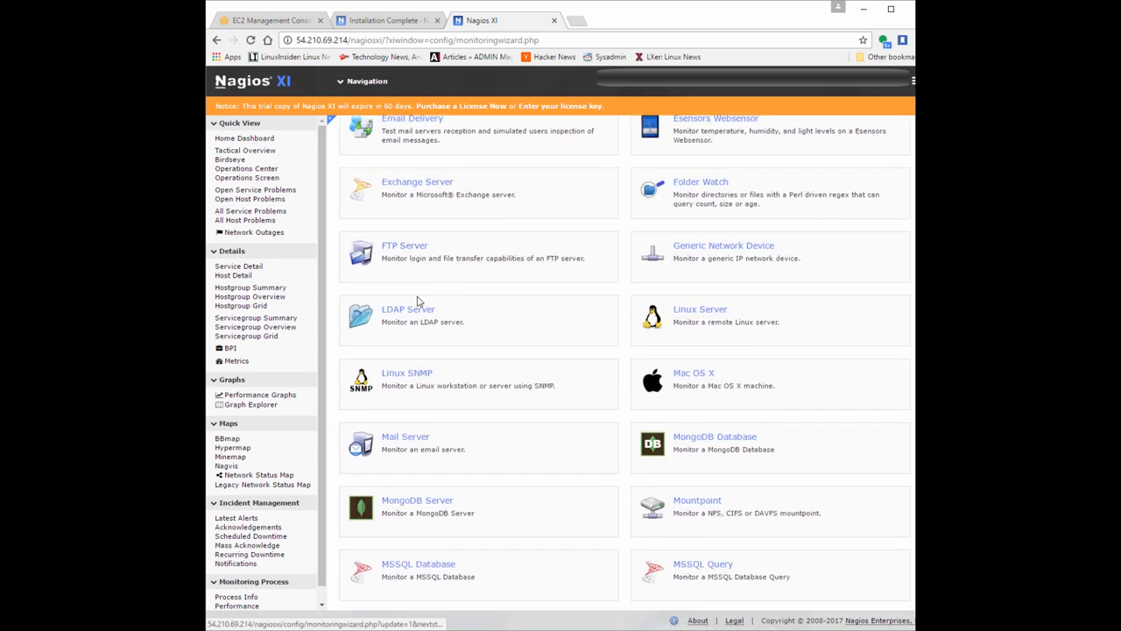
scroll(391, 313, "down", 3)
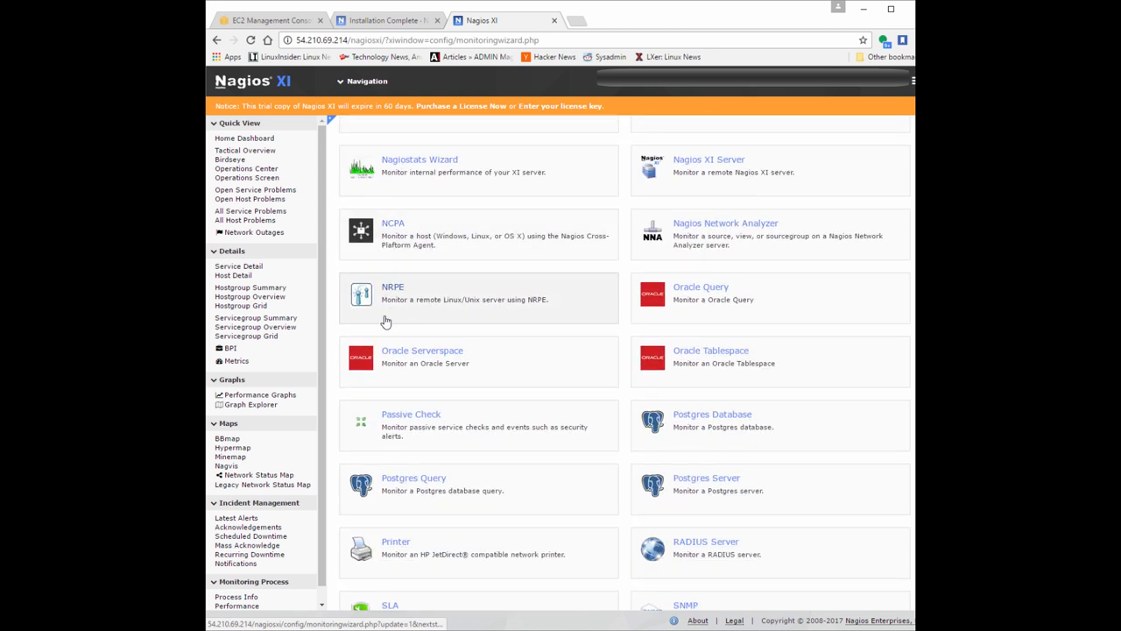
scroll(374, 325, "down", 4)
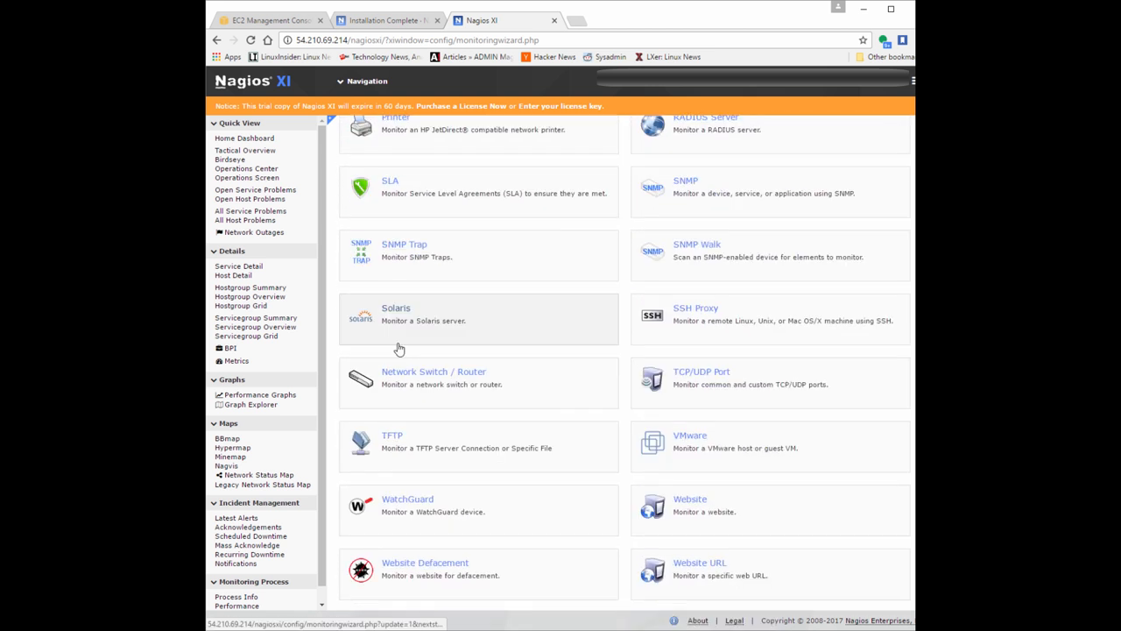
scroll(396, 348, "down", 1)
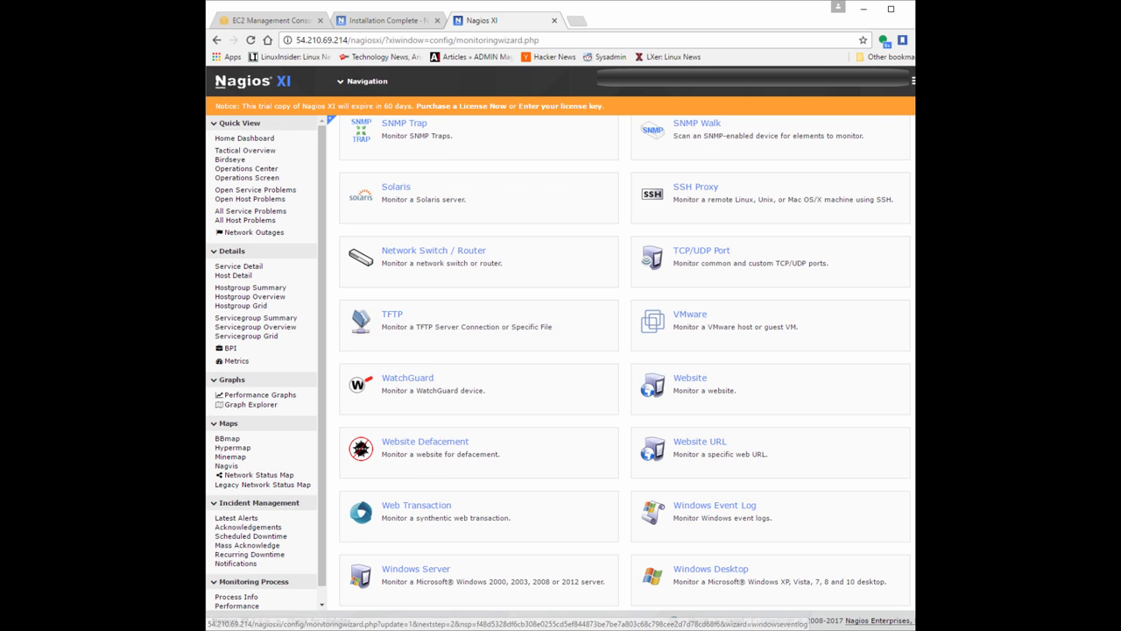
scroll(395, 348, "down", 2)
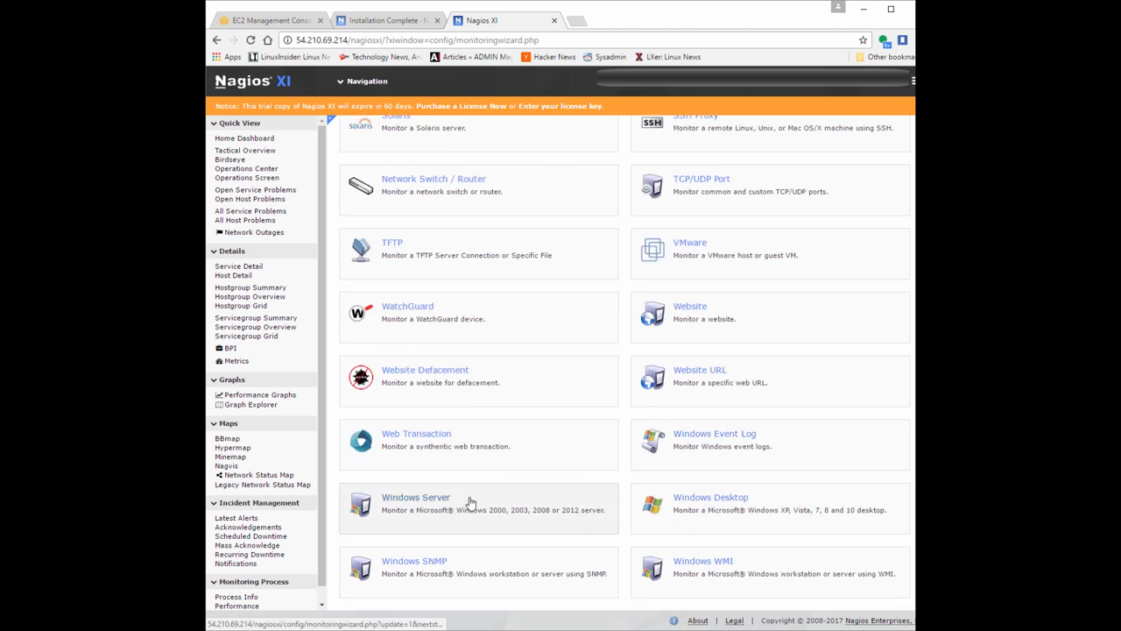
left_click_drag(897, 67, 907, 137)
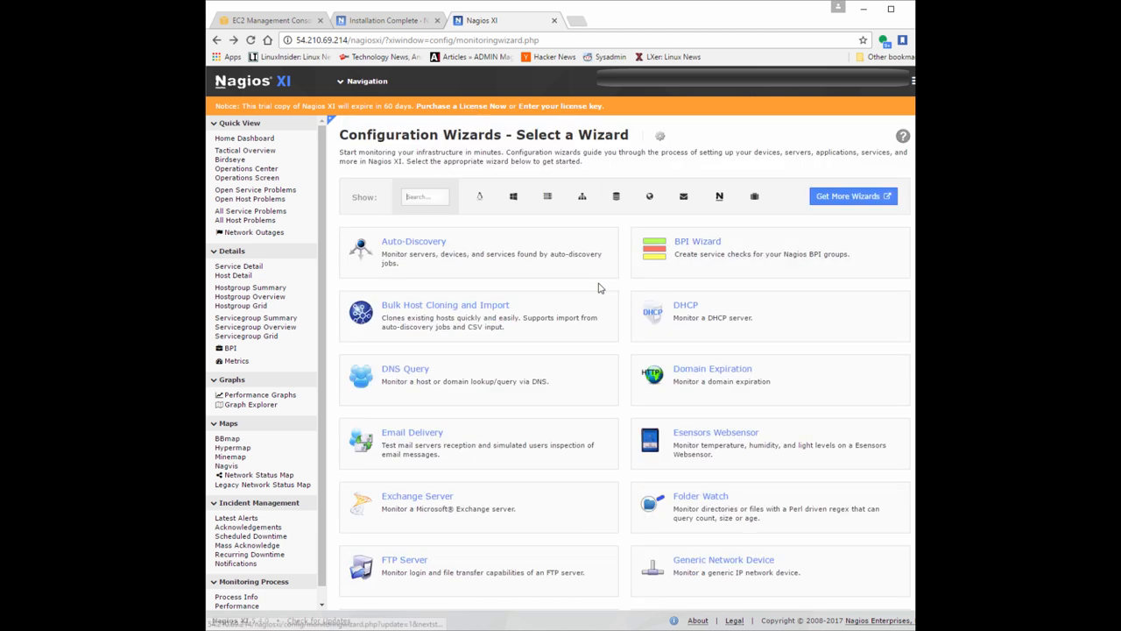
Filter the configuration wizards by Linux, Windows, network and Database categories in turn to examine each category's wizards.
left_click(481, 198)
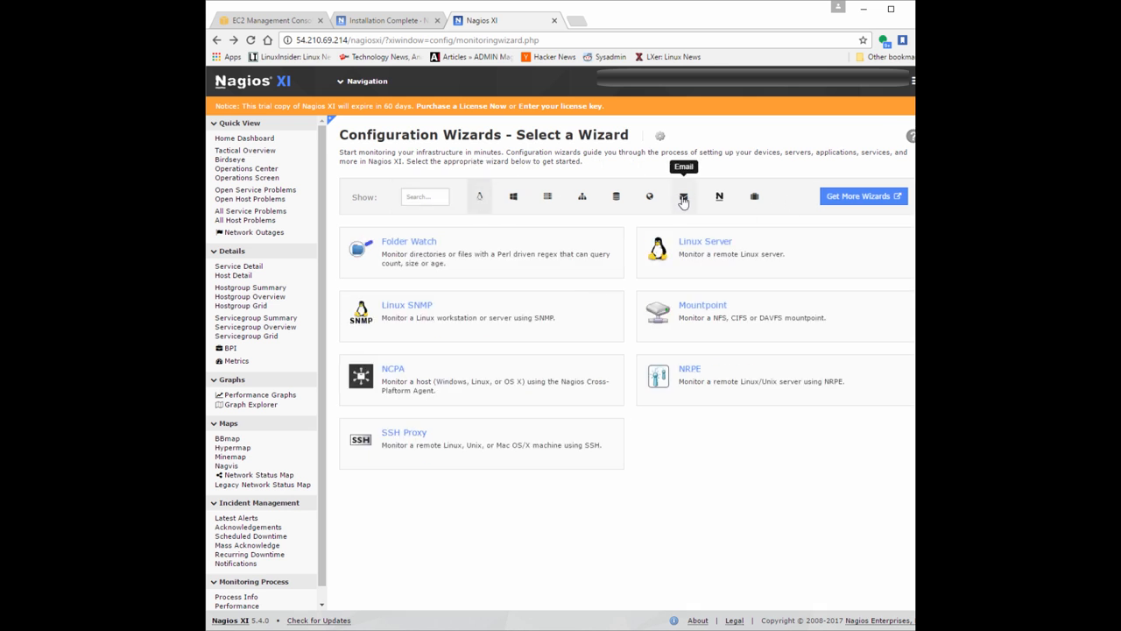
left_click(514, 196)
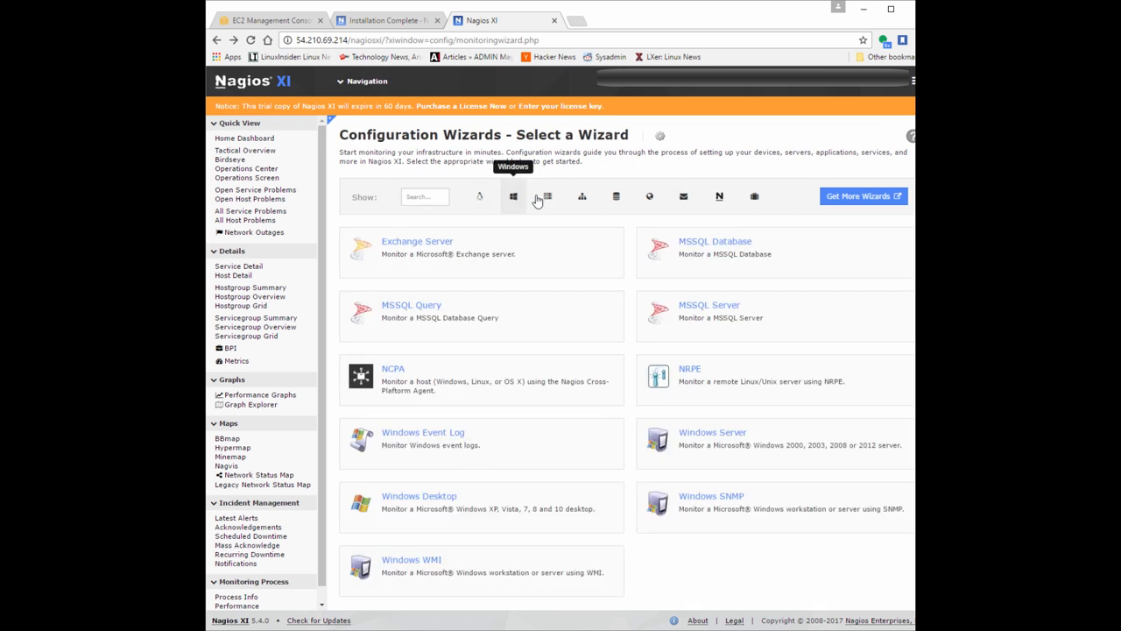
left_click(581, 196)
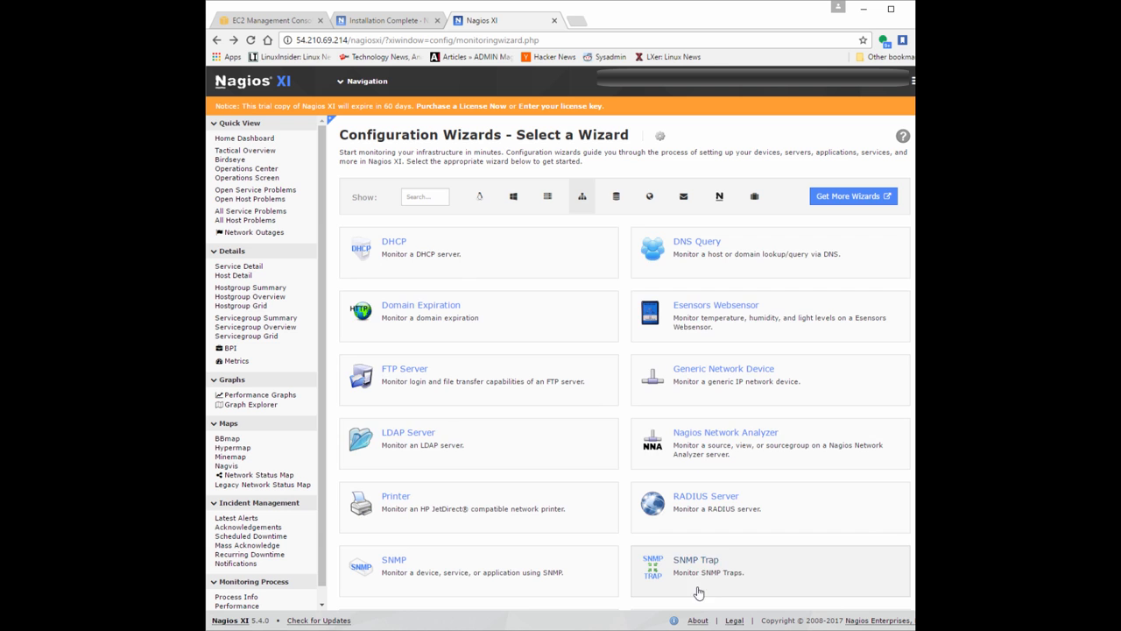
left_click(615, 196)
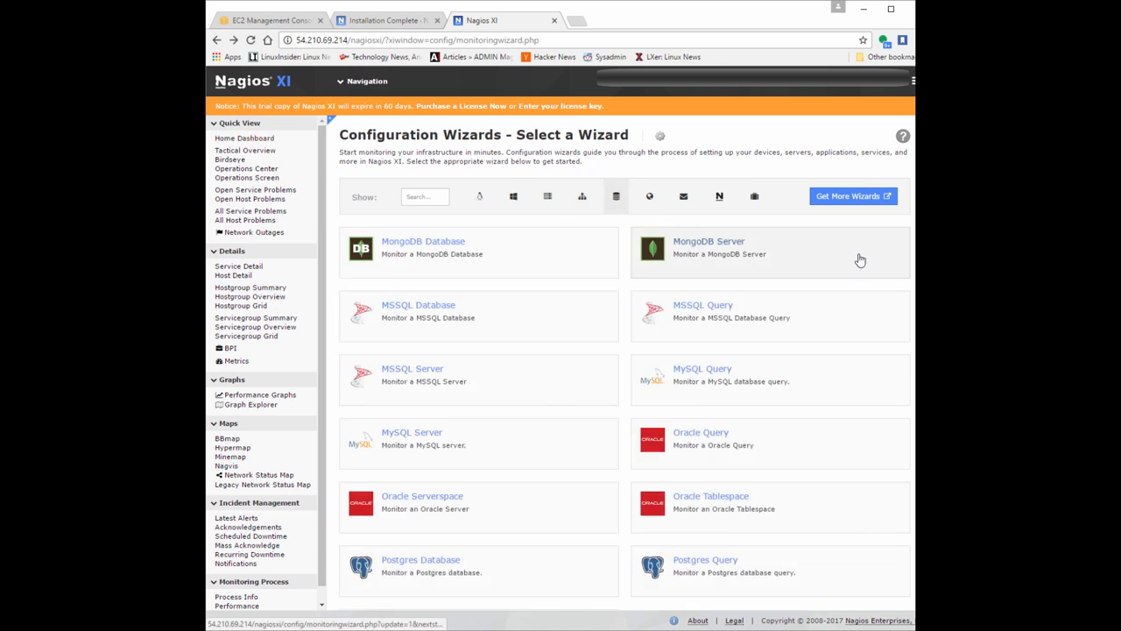
Clear the database category filter and start the Linux Server configuration wizard.
left_click(616, 196)
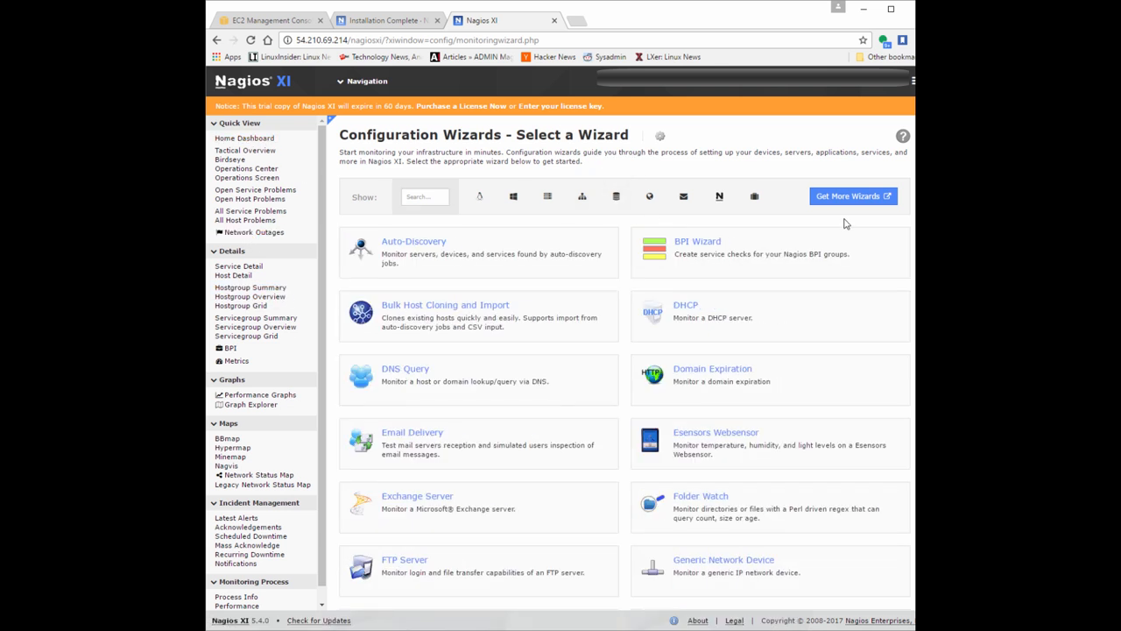
scroll(613, 337, "down", 3)
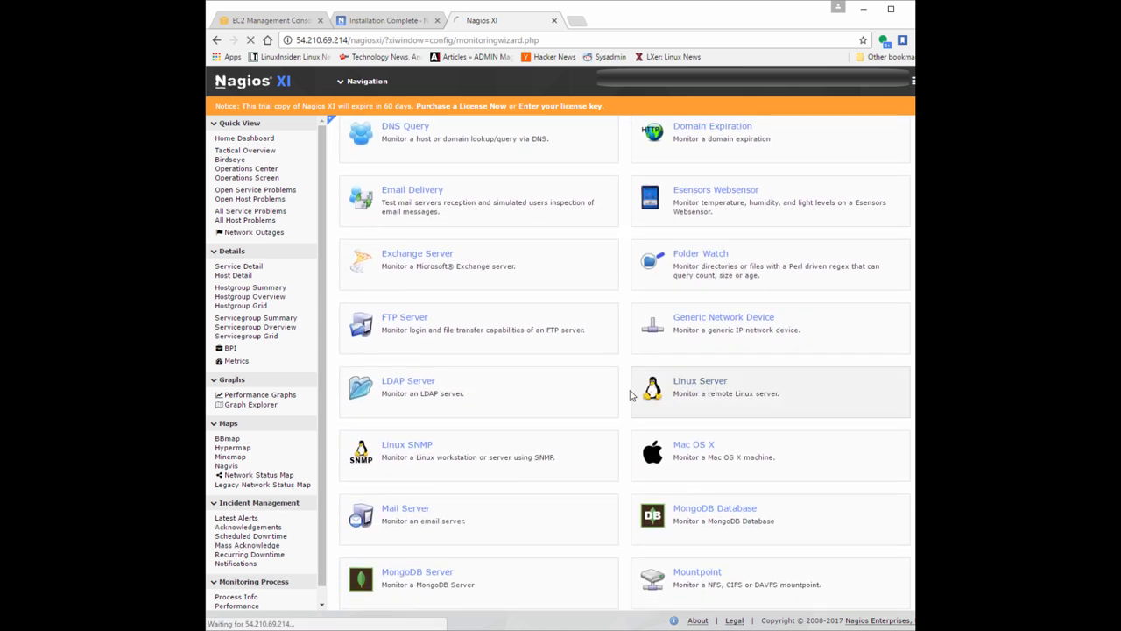
left_click(633, 390)
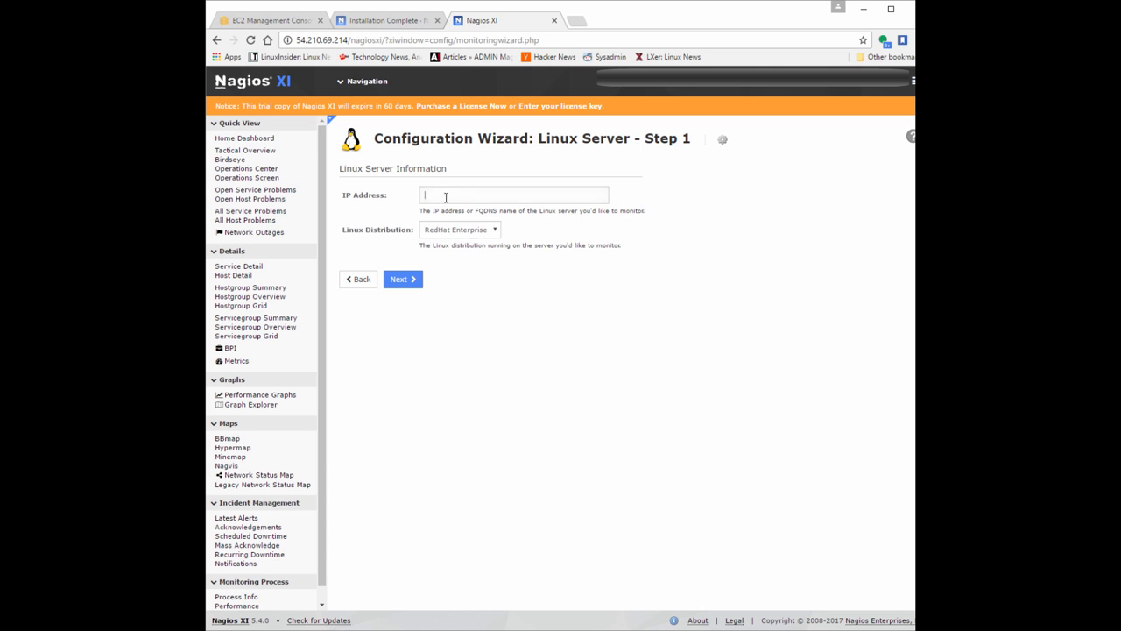
Copy the LinuxSvr instance's IPv4 public IP from the EC2 console and paste it as the Linux Server wizard's IP address.
left_click(445, 200)
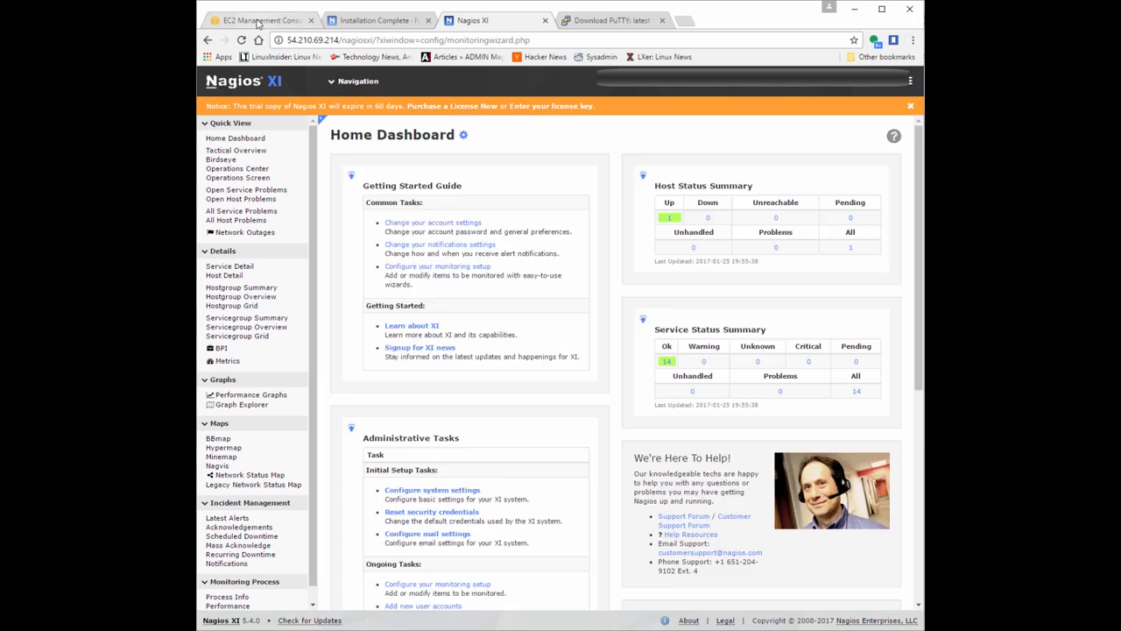
left_click(260, 20)
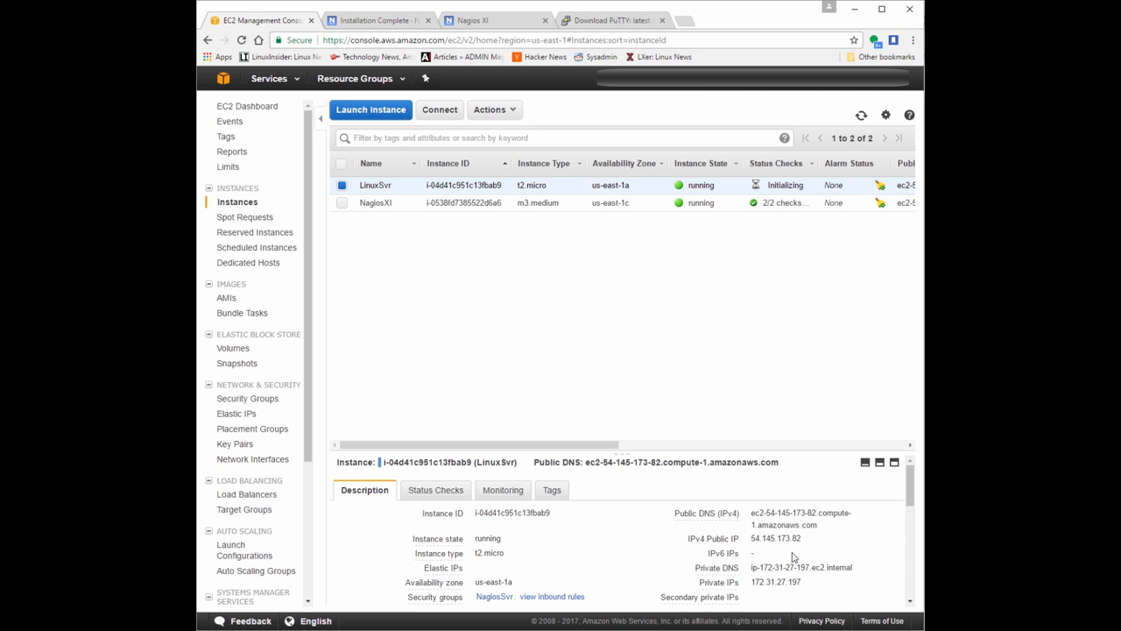
left_click_drag(794, 541, 750, 541)
right_click(772, 539)
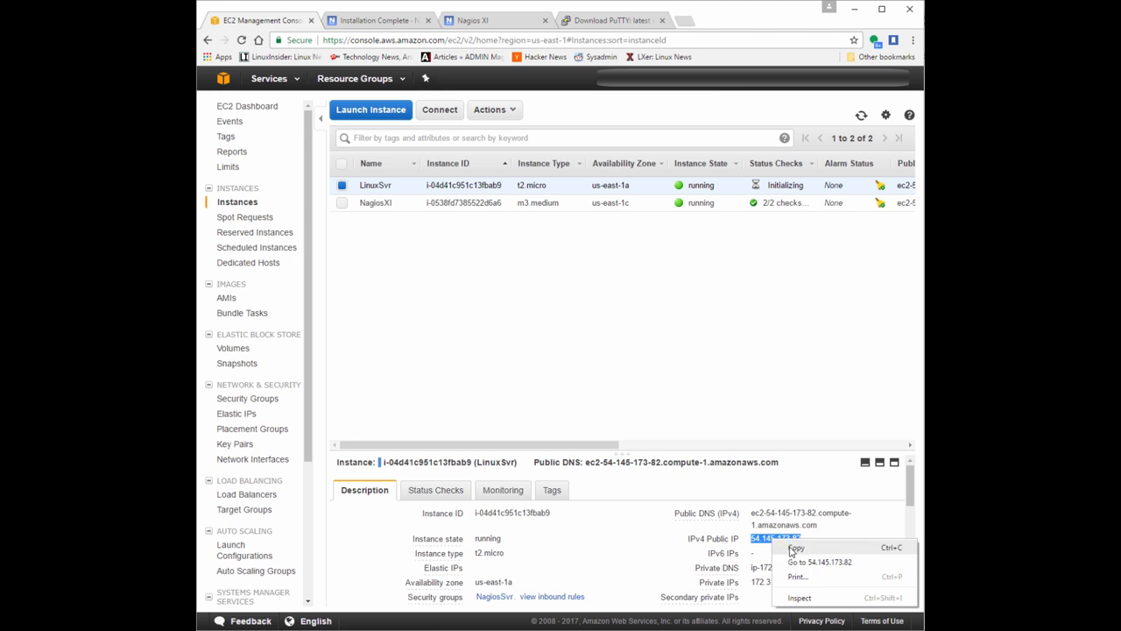
left_click(794, 548)
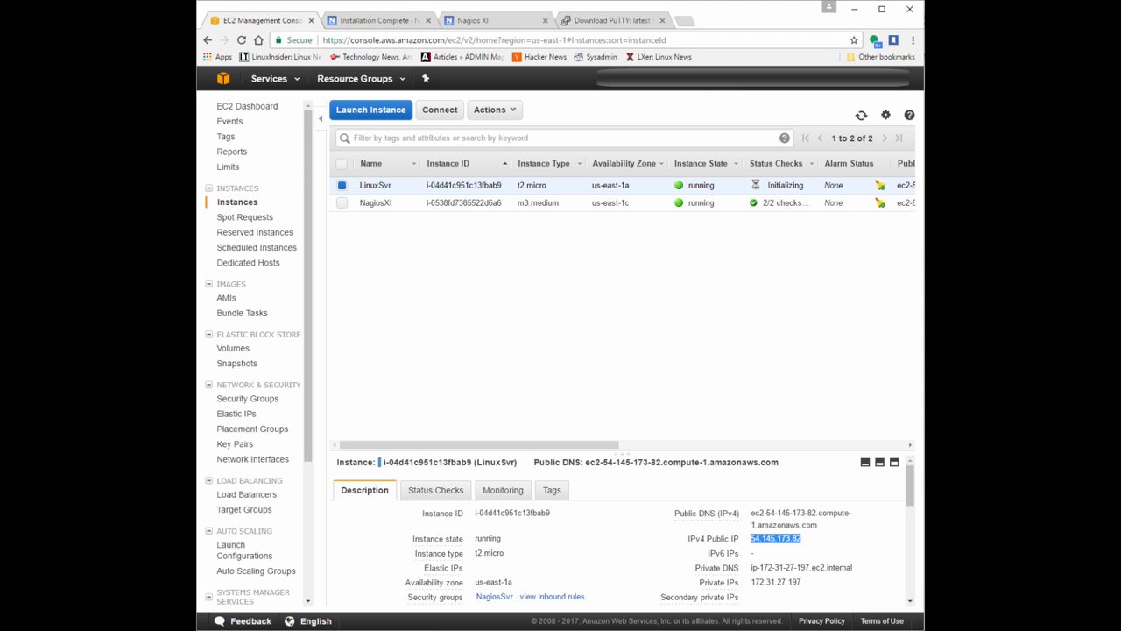
left_click(472, 19)
right_click(455, 198)
left_click(482, 275)
Set the Linux distribution to Other and proceed through the NRPE wizard's server information with Linux - Other as operating system.
left_click(449, 230)
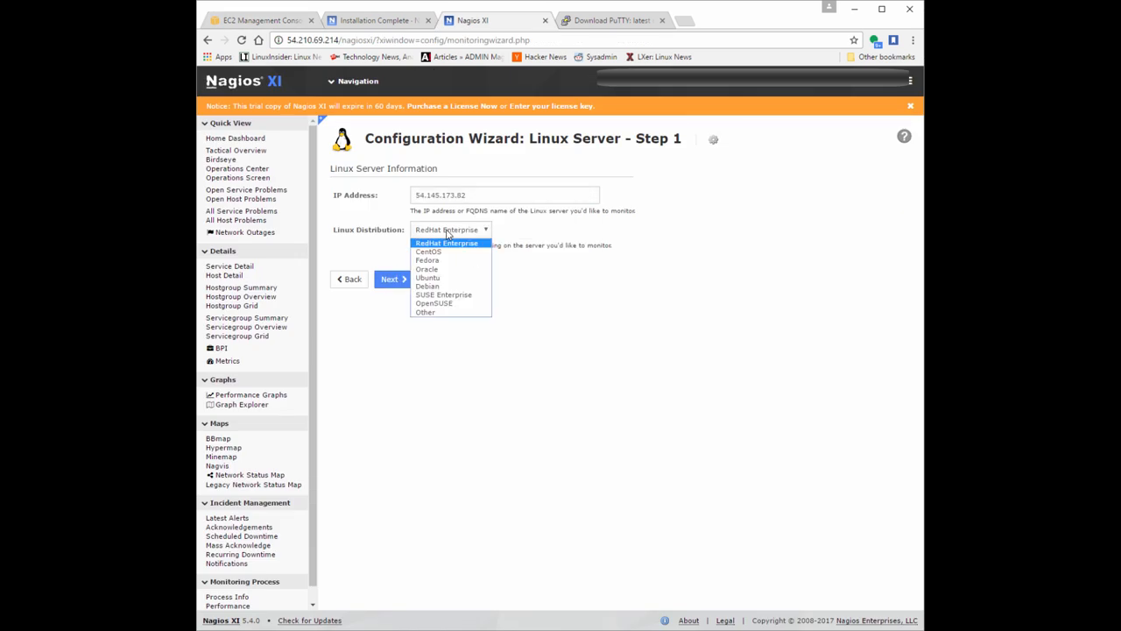
left_click(426, 311)
left_click(392, 278)
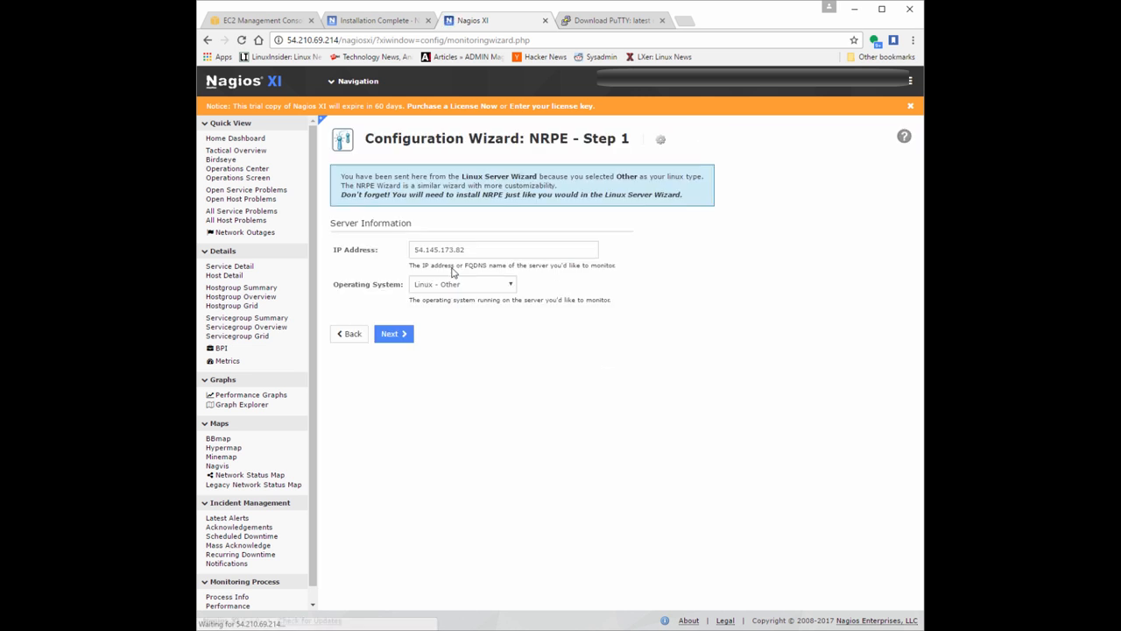
left_click(392, 333)
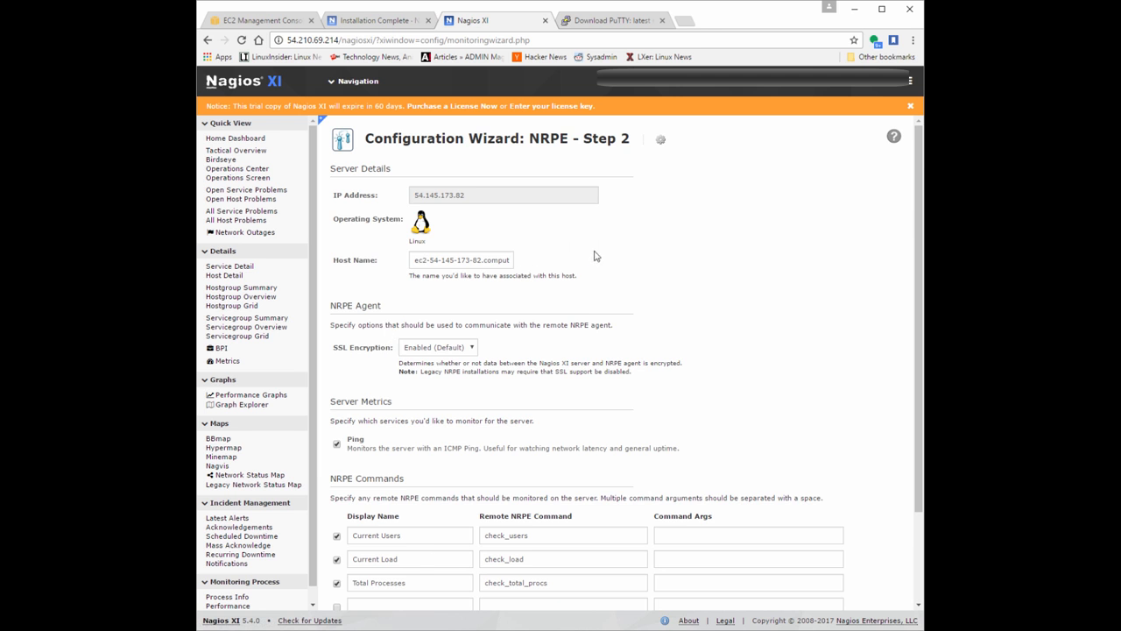
Review NRPE step 2 and accept the default host name, SSL encryption, Ping metric and NRPE commands.
scroll(598, 255, "down", 3)
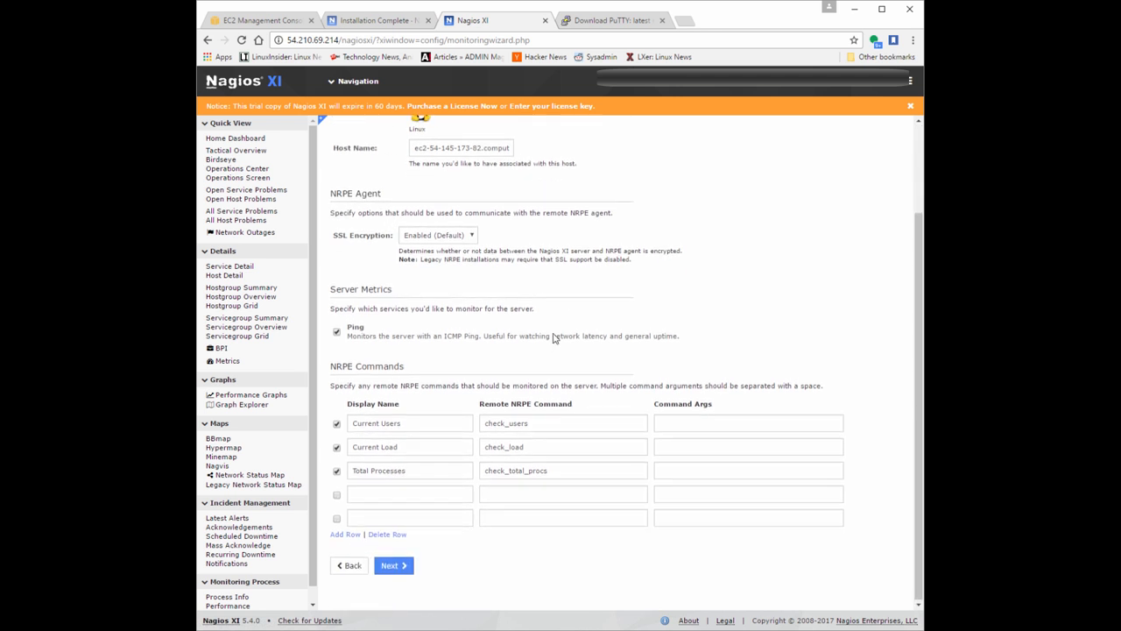
scroll(556, 339, "up", 3)
double_click(433, 260)
left_click(576, 266)
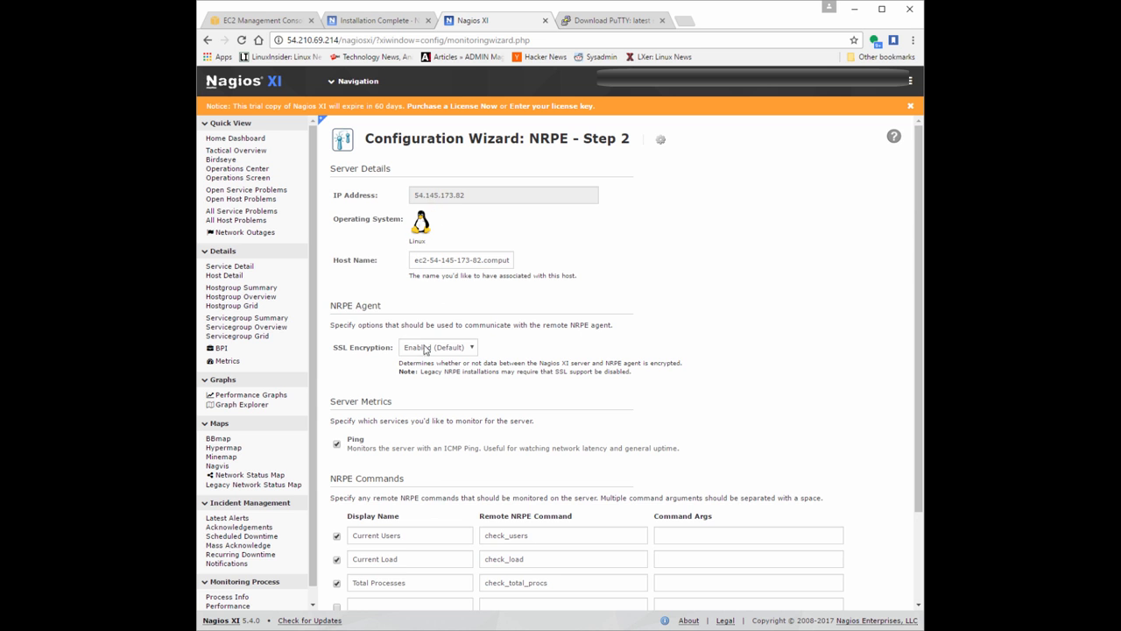
scroll(428, 350, "down", 3)
left_click(391, 565)
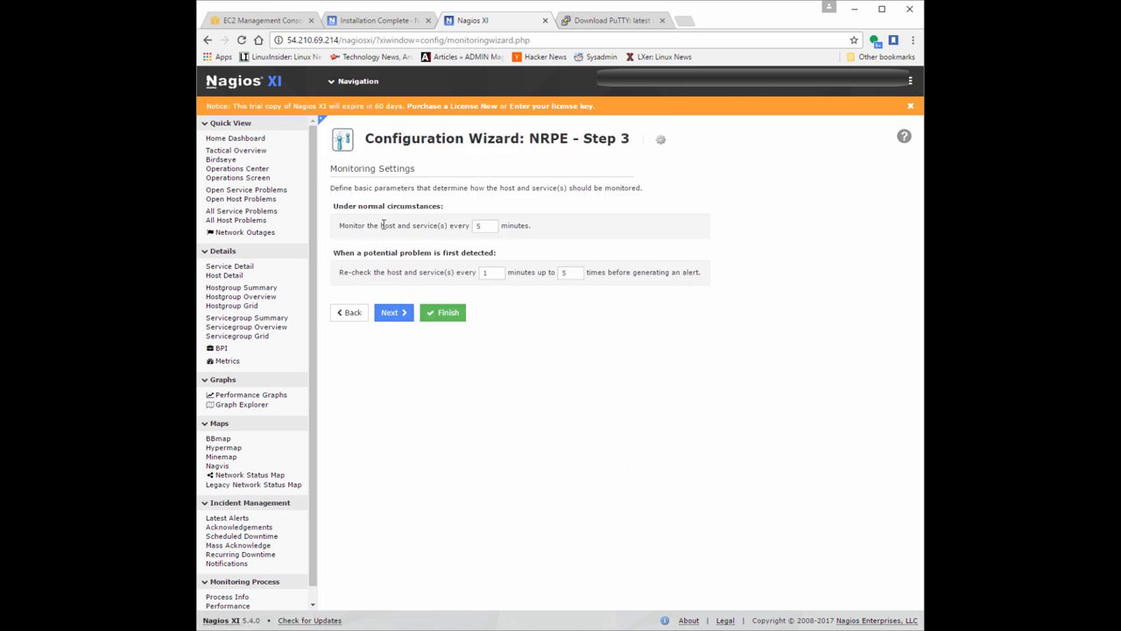
Accept the default monitoring intervals and select Default Contact in the alert notification settings.
left_click_drag(499, 227, 464, 227)
left_click(422, 287)
left_click(393, 313)
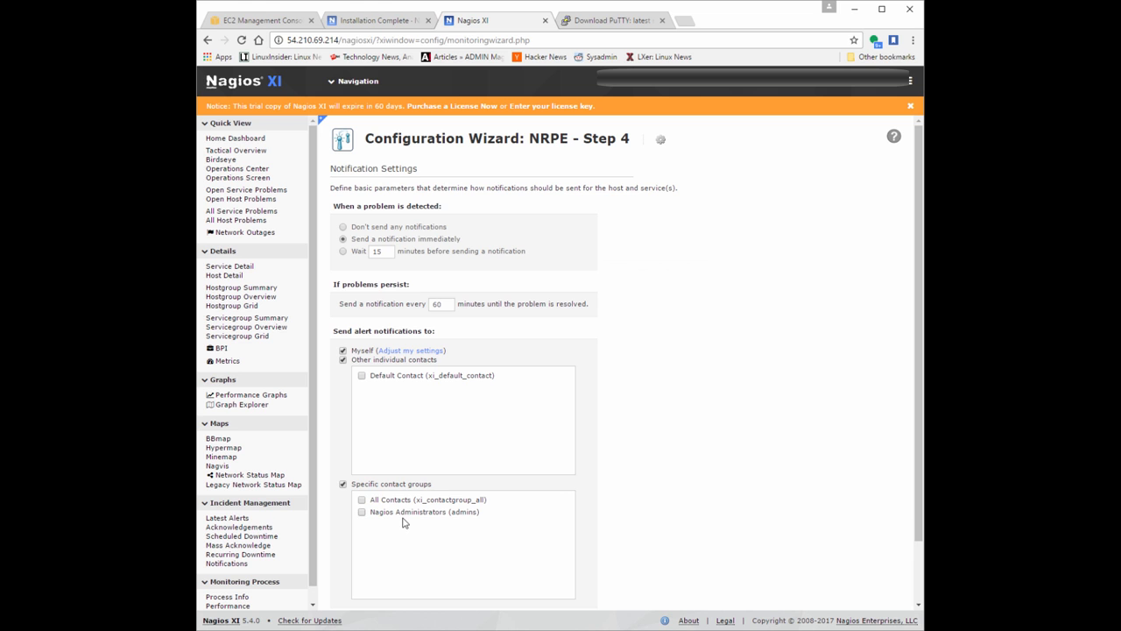
left_click(361, 375)
scroll(511, 404, "down", 2)
left_click(399, 567)
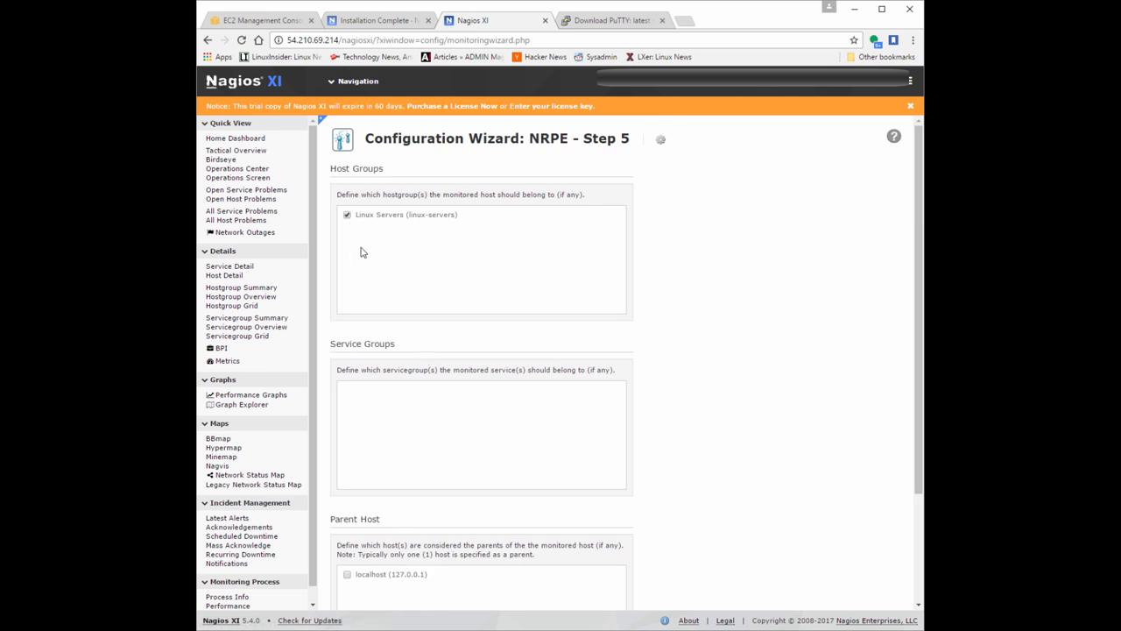
Finish the NRPE wizard with the Linux Servers host group and view the new host's status details.
scroll(372, 276, "down", 3)
left_click(399, 572)
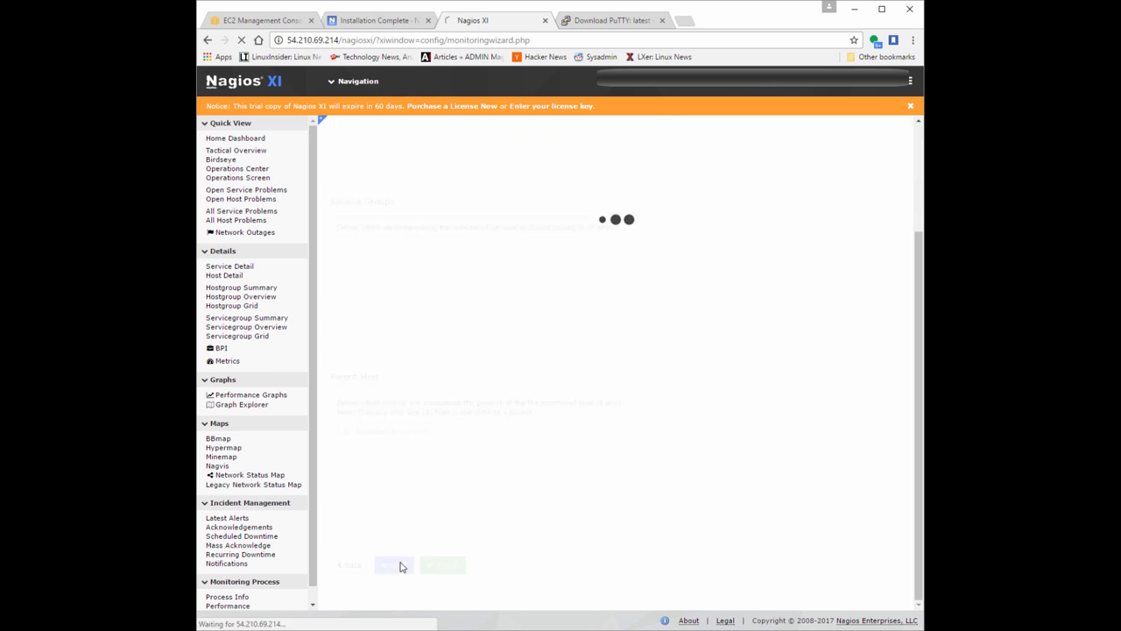
left_click(396, 212)
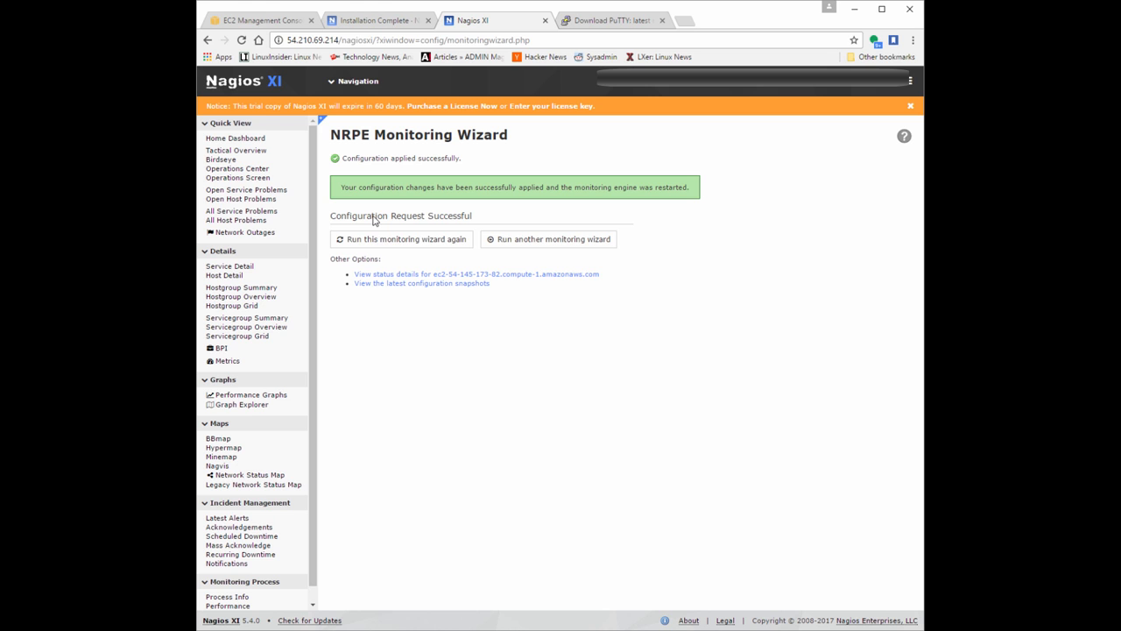
left_click(567, 274)
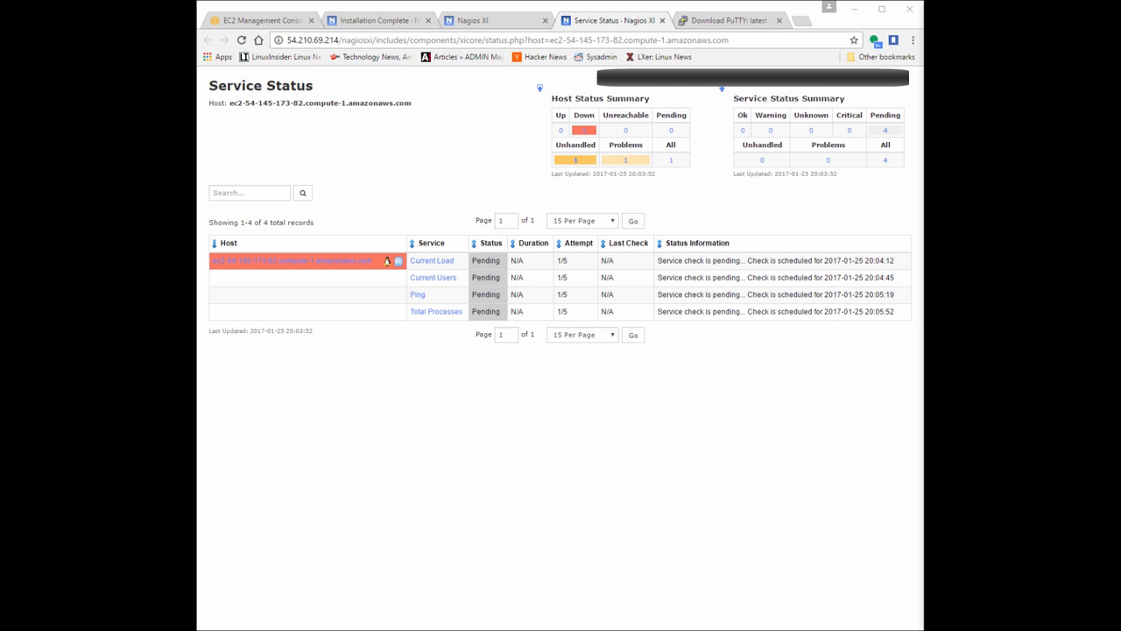
key("ctrl+w")
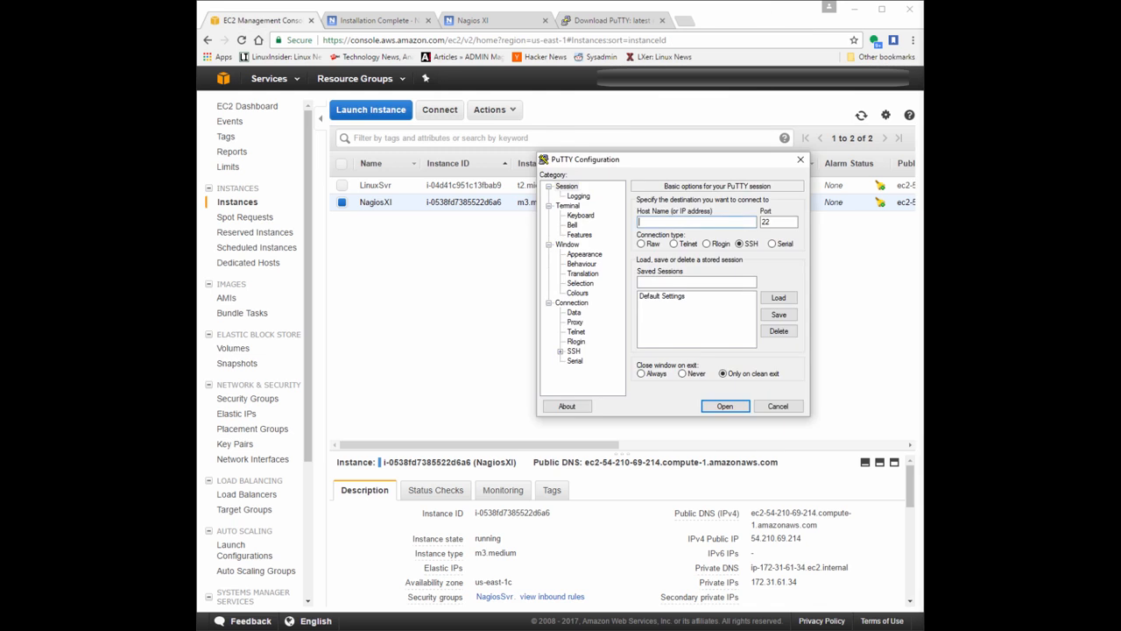
Open a PuTTY SSH session to 54.210.69.214 on port 22, authenticating with the private key file NagiosSvr.ppk.
right_click(658, 221)
left_click(707, 273)
left_click(559, 351)
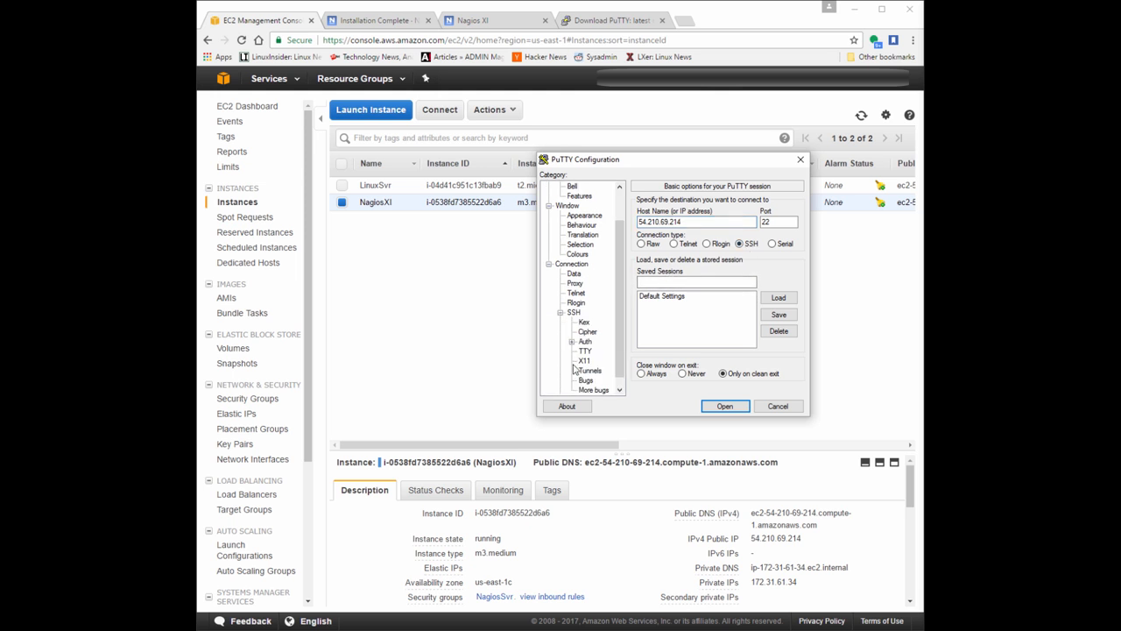
left_click(571, 341)
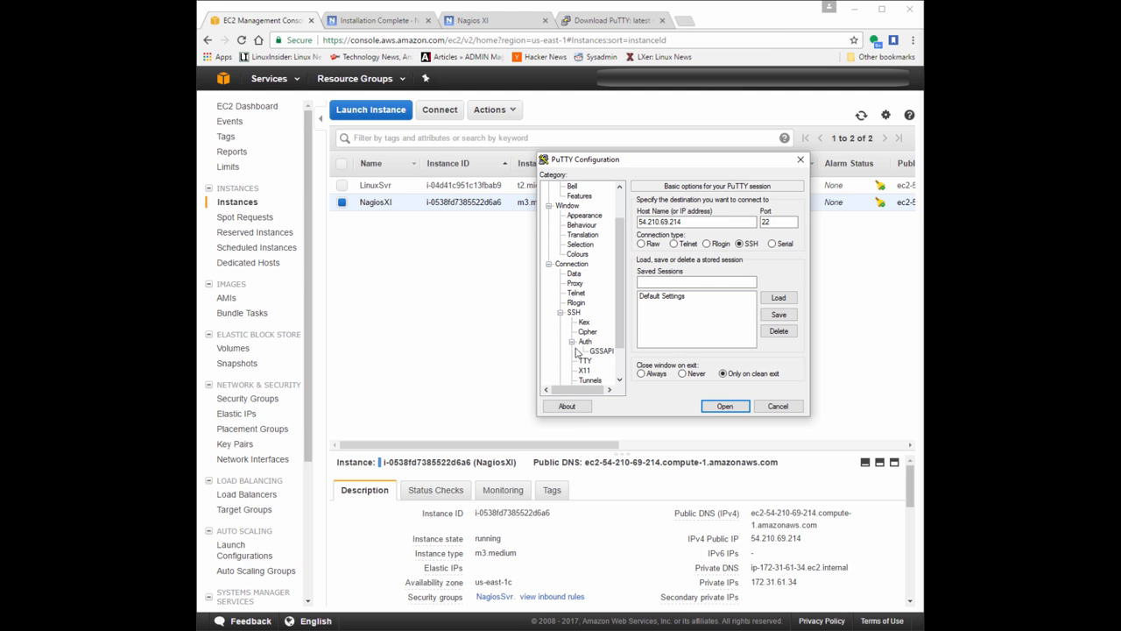
left_click(585, 341)
left_click(776, 324)
double_click(674, 259)
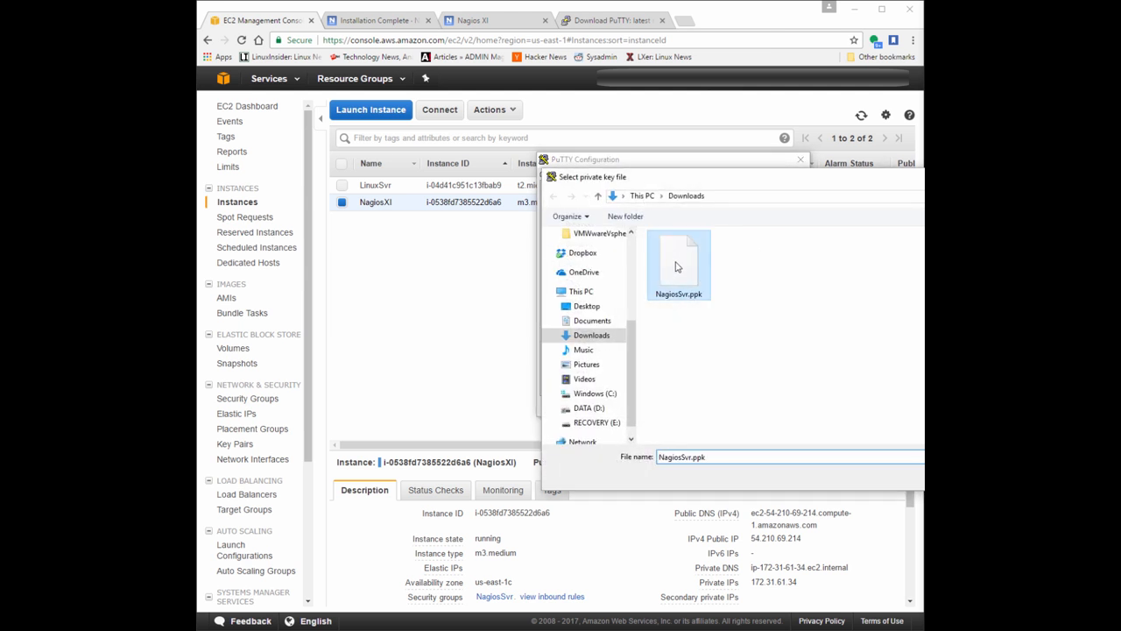
left_click(728, 410)
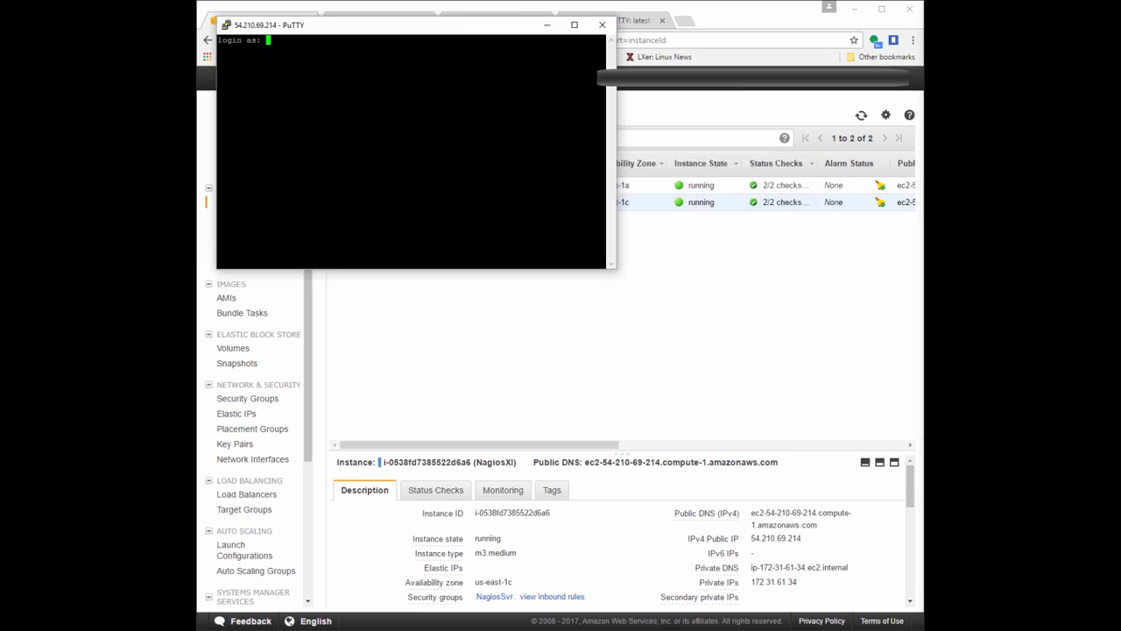
Log in to the Nagios XI server's SSH session as ec2-user.
type("ec2-user")
key("Return")
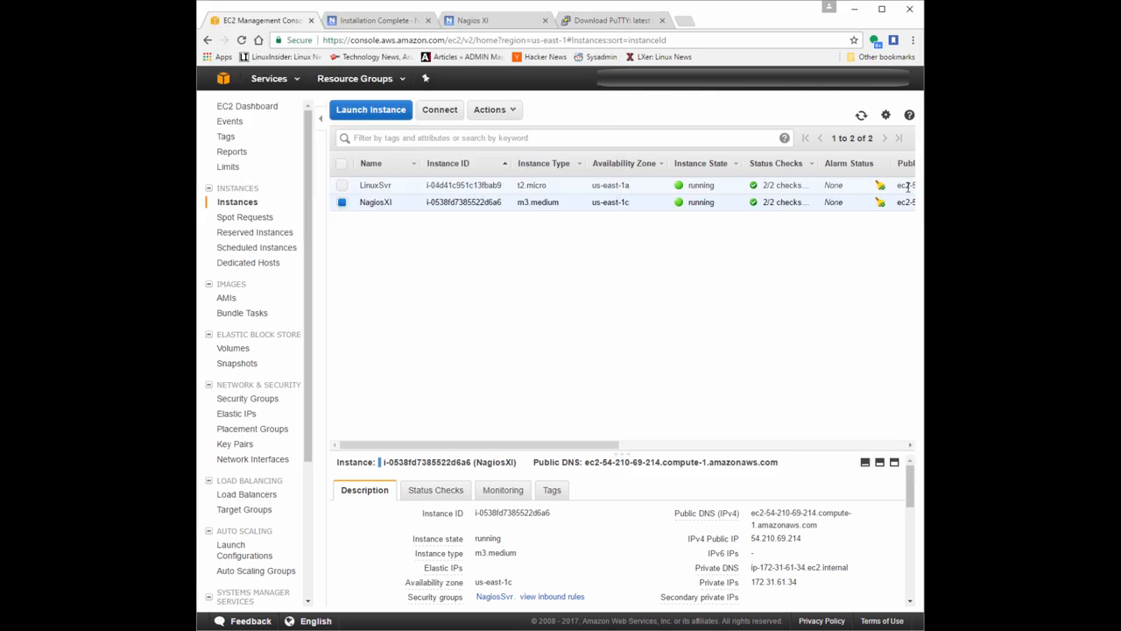
left_click(391, 185)
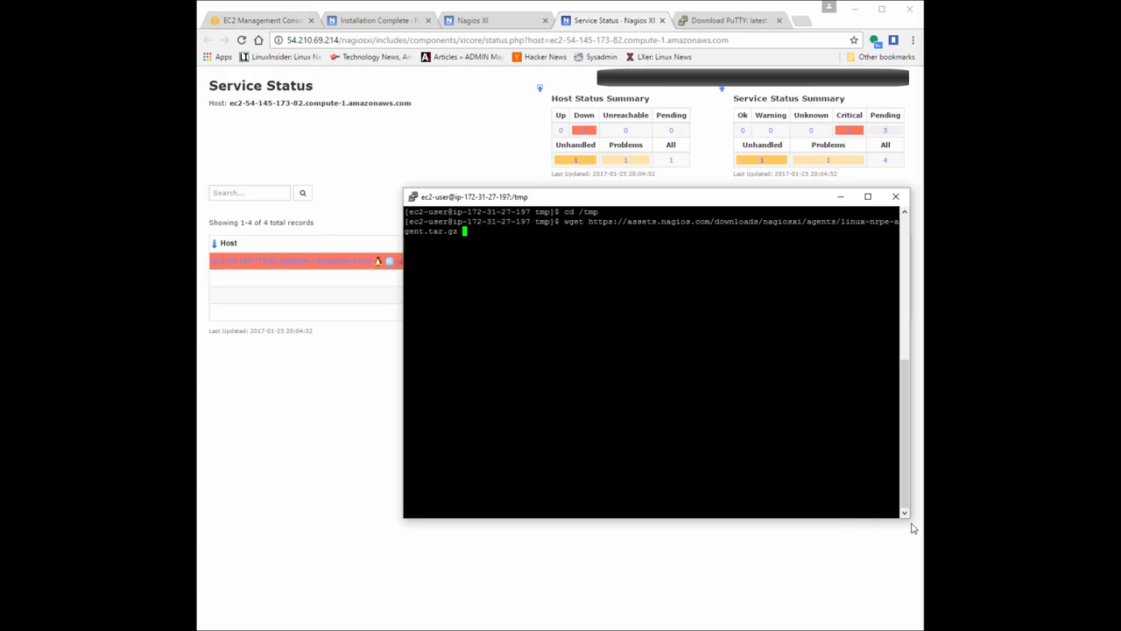
key("Return")
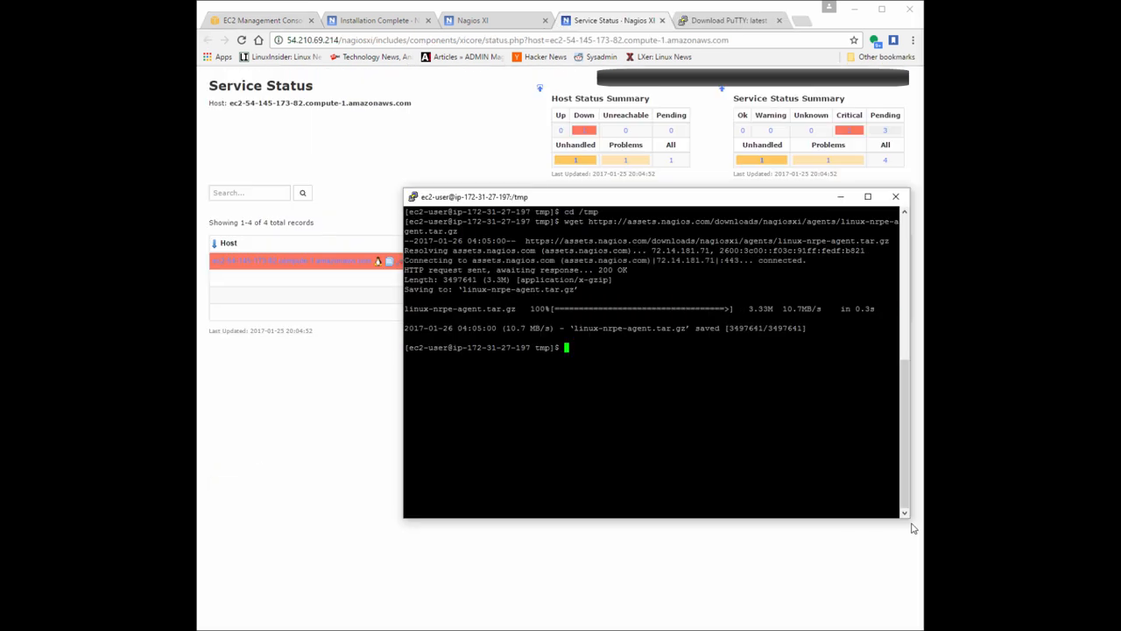
type("ls")
key("Return")
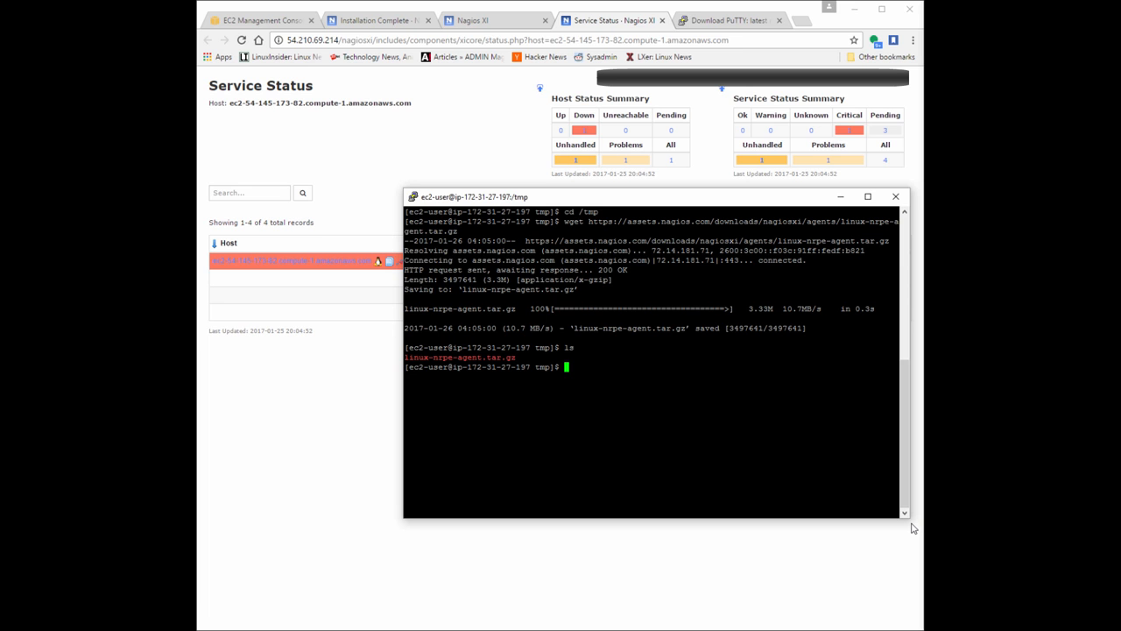
type("tar xzf")
key("Tab")
key("Tab")
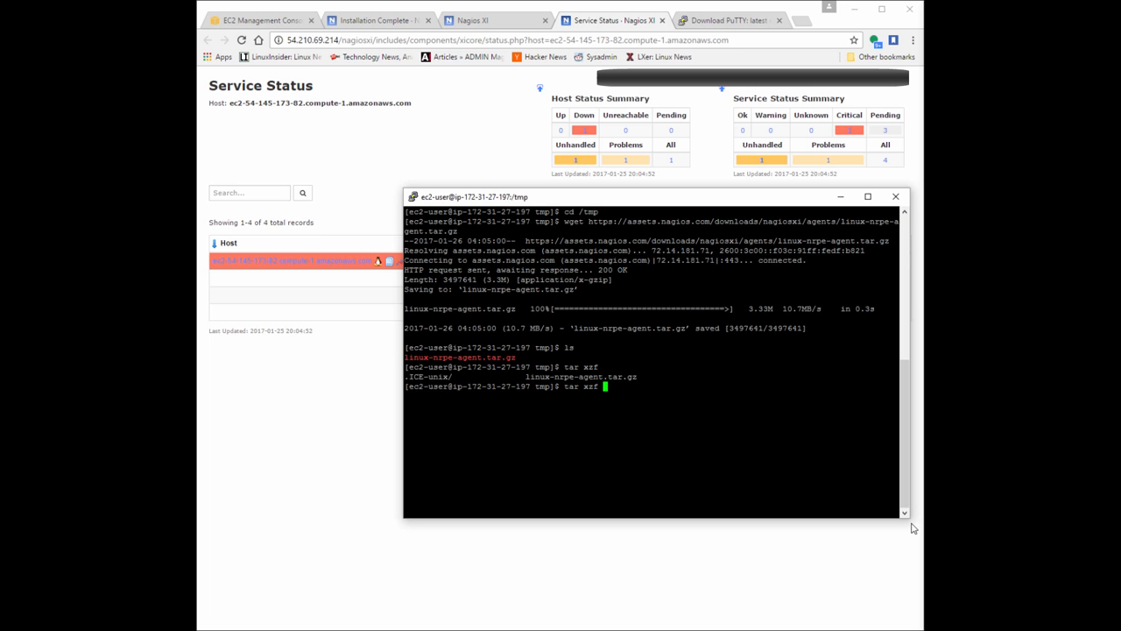
type("linu")
key("Tab")
key("ctrl+c")
type("clear")
key("Return")
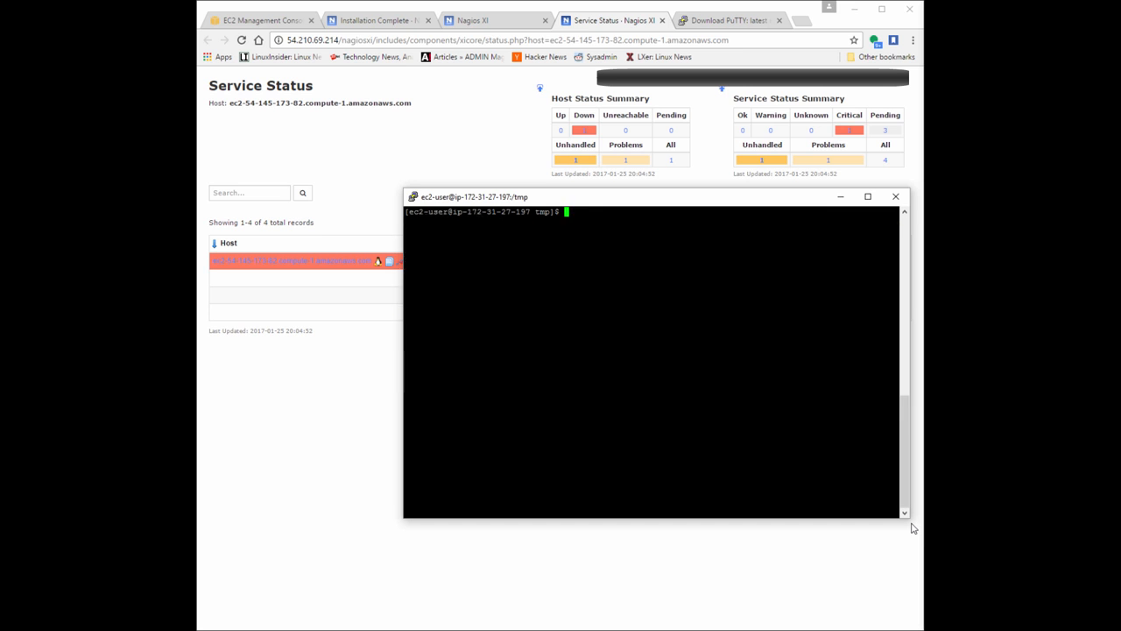
List the files in /tmp and extract linux-nrpe-agent.tar.gz with tar xzf.
type("ls")
key("Return")
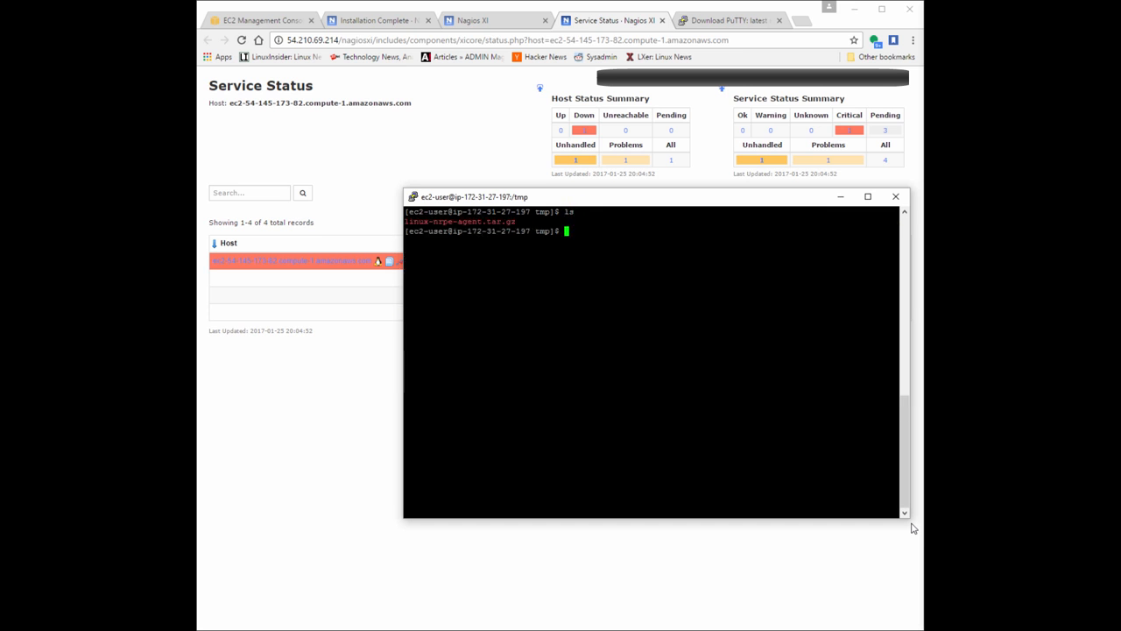
type("tar xzf lin")
key("Tab")
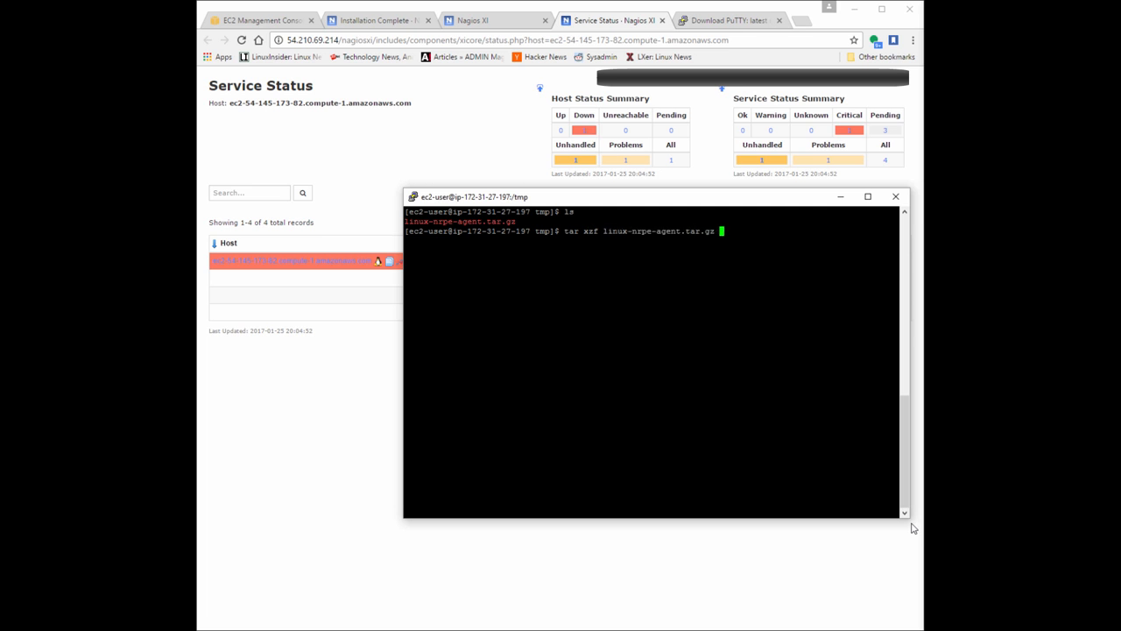
key("Return")
Change into the extracted linux-nrpe-agent directory and list its contents.
type("ls")
key("Return")
type("cd li")
key("Tab")
key("Return")
type("ls")
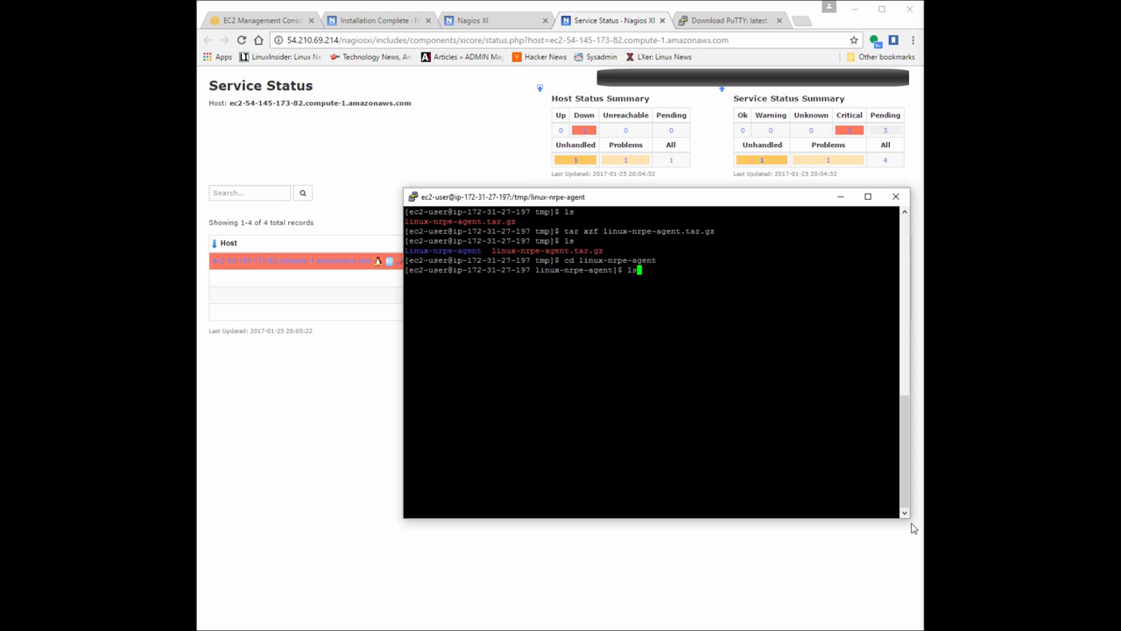
key("Return")
Try to run the ./fullinstall script without superuser rights.
type("./full")
key("Tab")
key("Return")
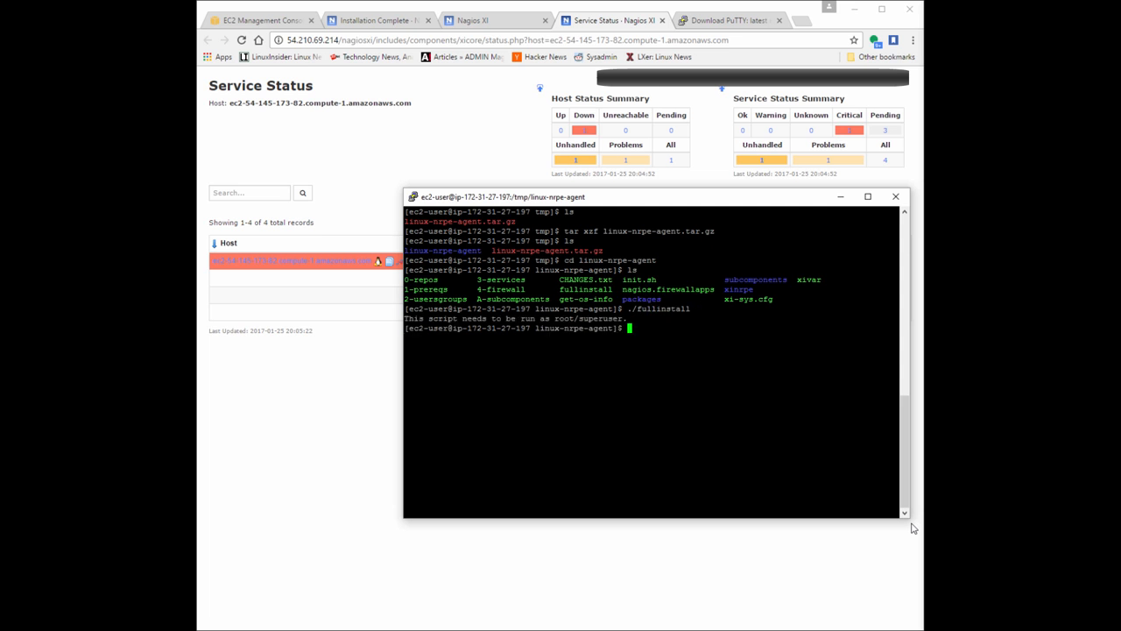
Run ./fullinstall with sudo and answer Y to continue the Nagios Linux Agent installation.
type("sudo ./fu")
key("Tab")
key("Return")
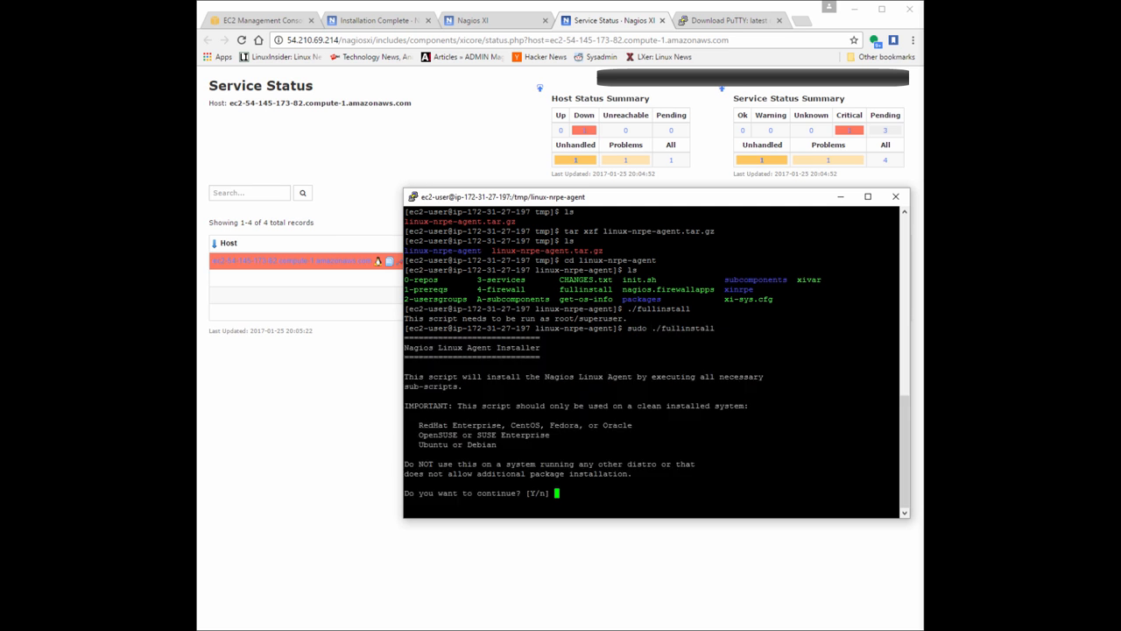
type("Y")
key("Return")
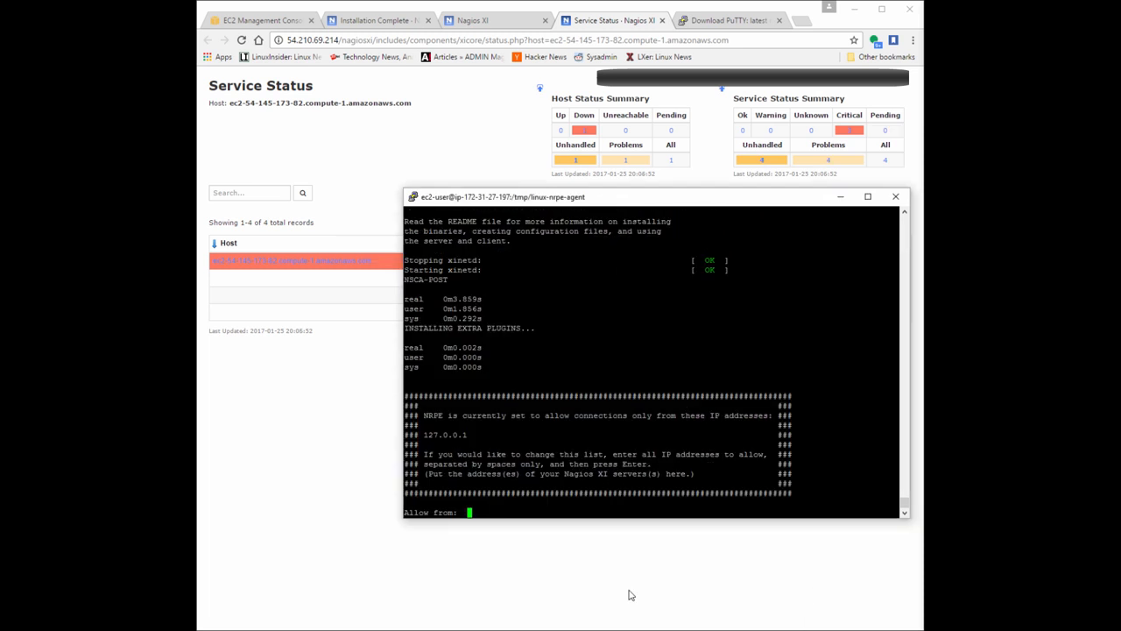
Copy the NagiosXI instance's public IP 54.210.69.214 from the EC2 console and submit it as the address NRPE allows connections from.
left_click_drag(478, 513, 406, 517)
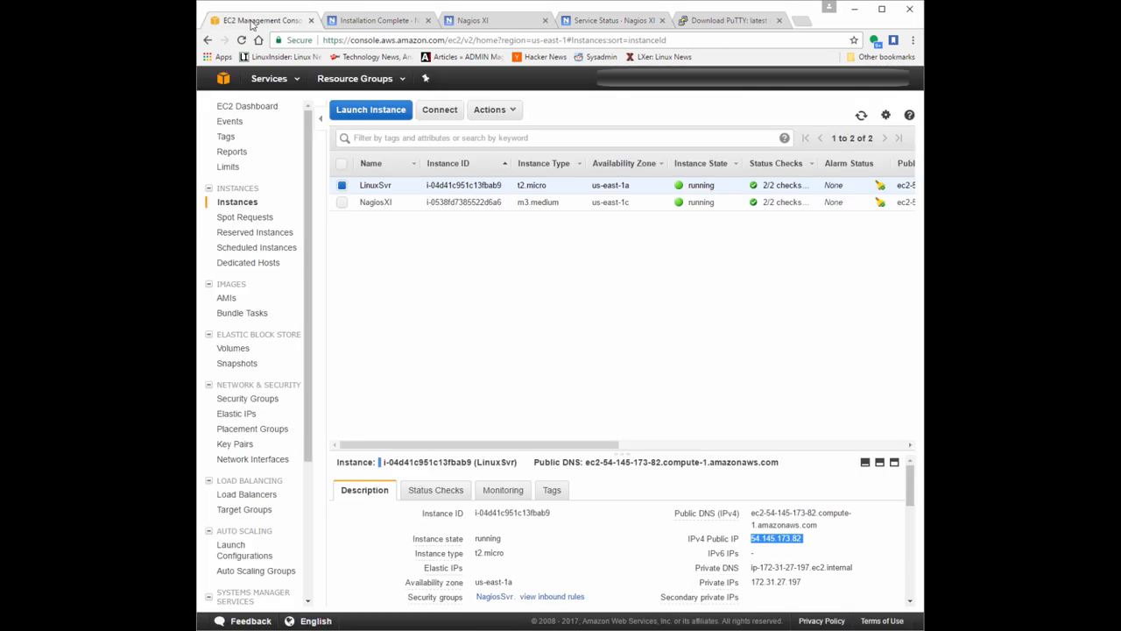
left_click(248, 20)
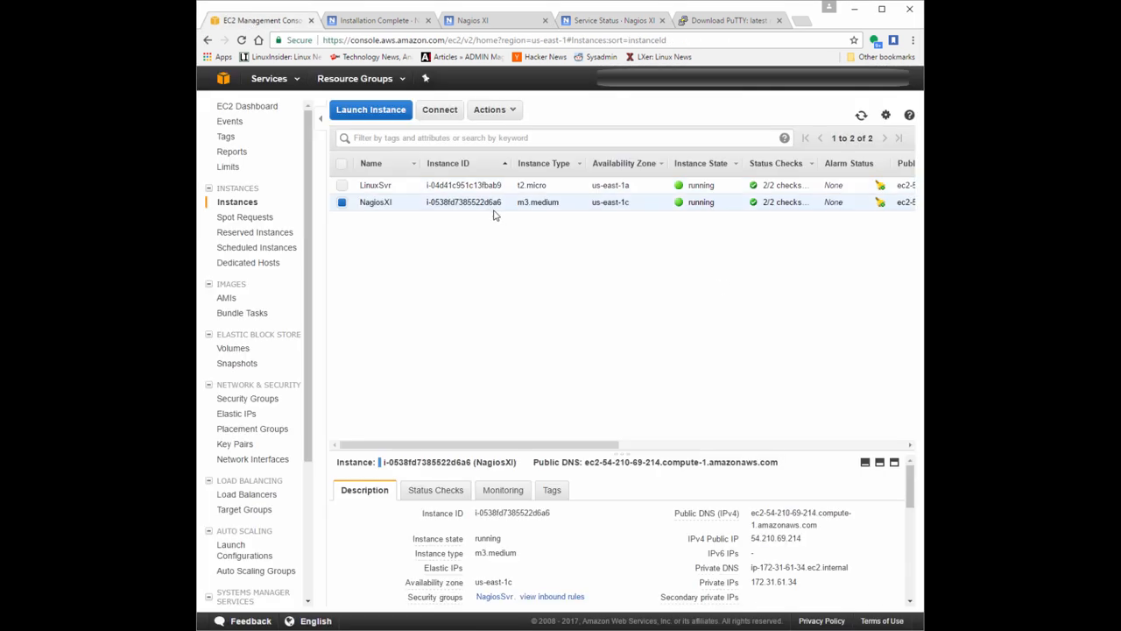
double_click(775, 538)
right_click(776, 539)
left_click(792, 548)
key("alt+Tab")
left_click_drag(536, 357, 396, 359)
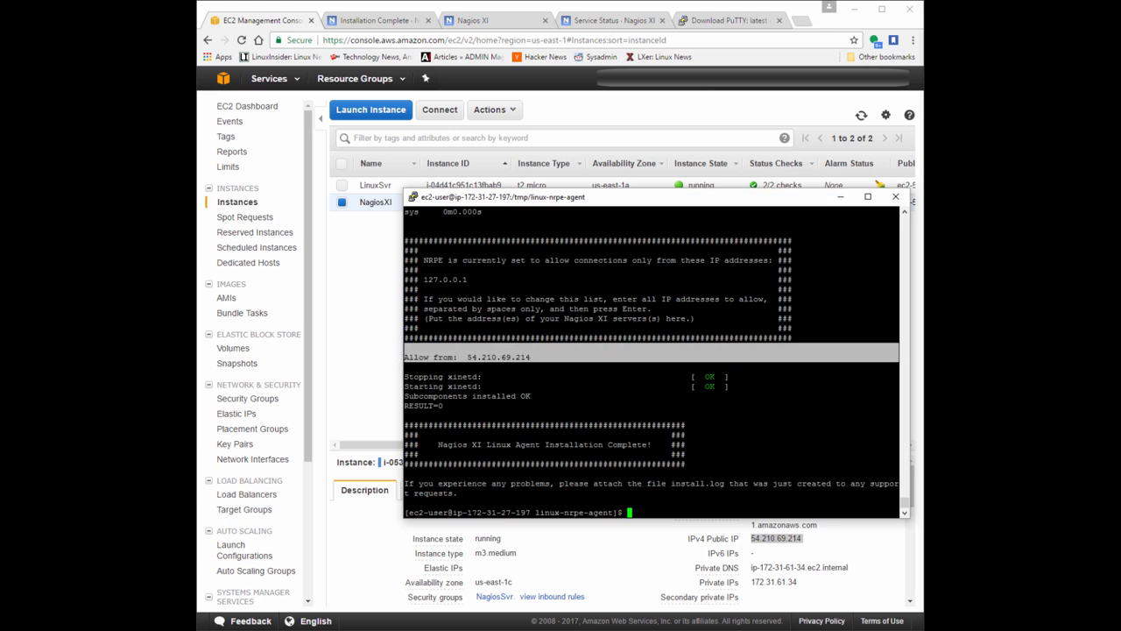
left_click(593, 517)
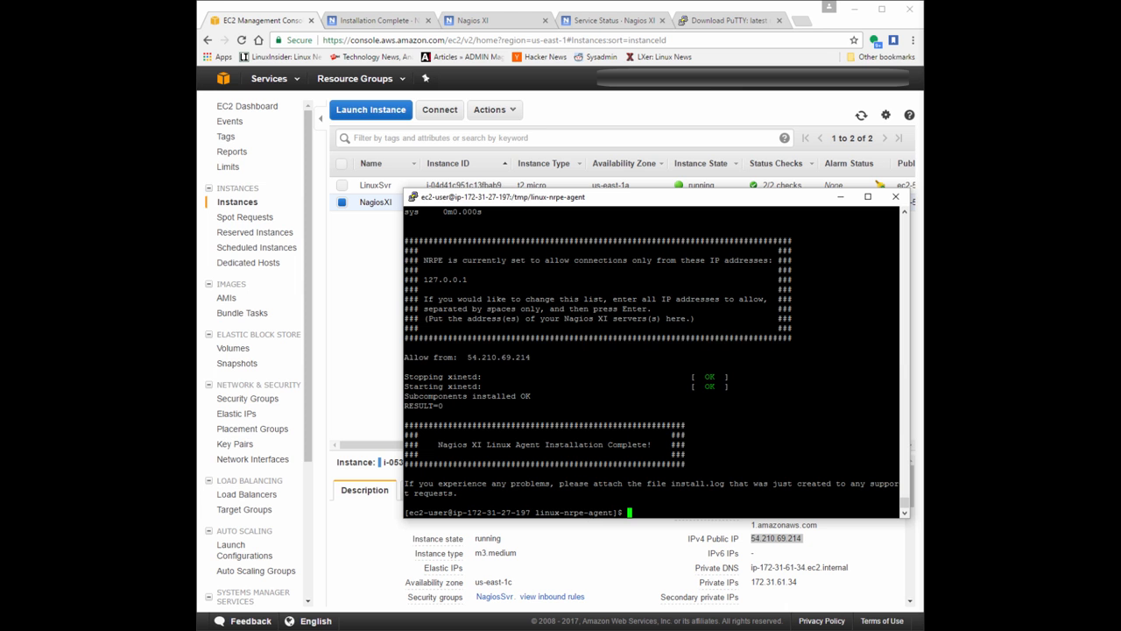
Return to the Nagios XI Service Status page for the Linux host and reload it.
left_click(610, 22)
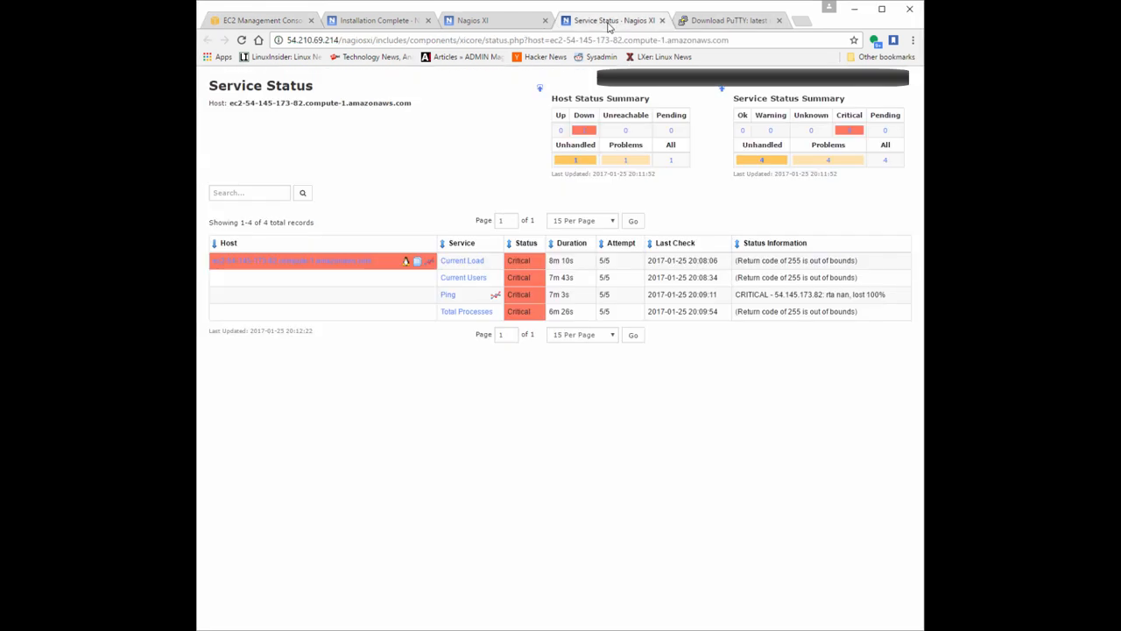
left_click(242, 40)
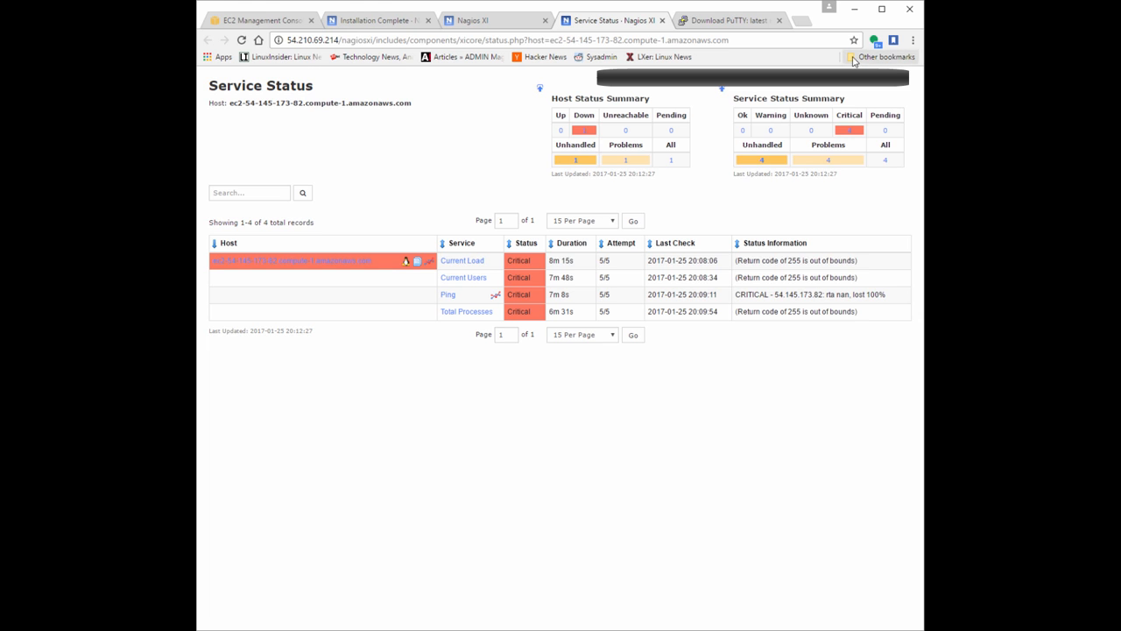
Check the inbound rules of the nagiosClient security group on the LinuxSvr instance in the EC2 console.
key("alt+Tab")
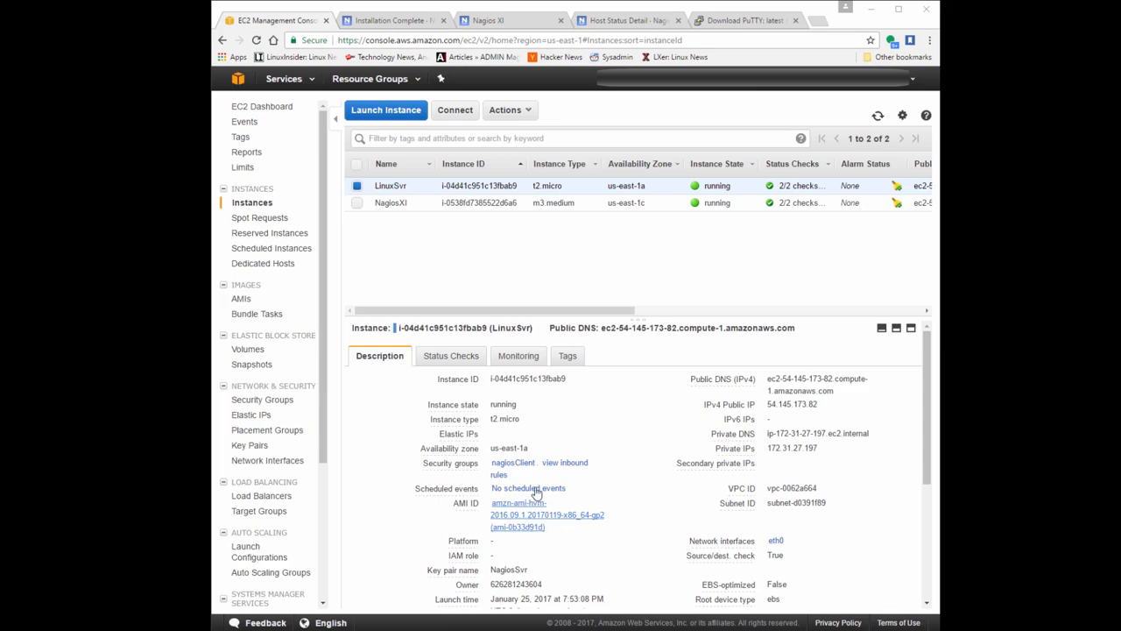
left_click(567, 467)
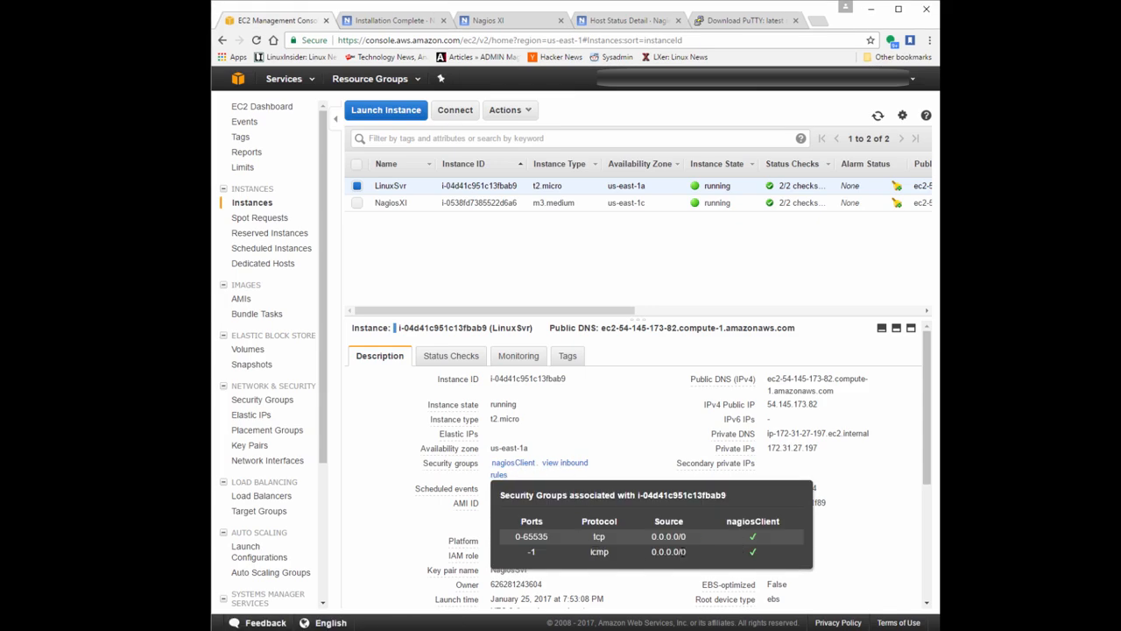
left_click(659, 419)
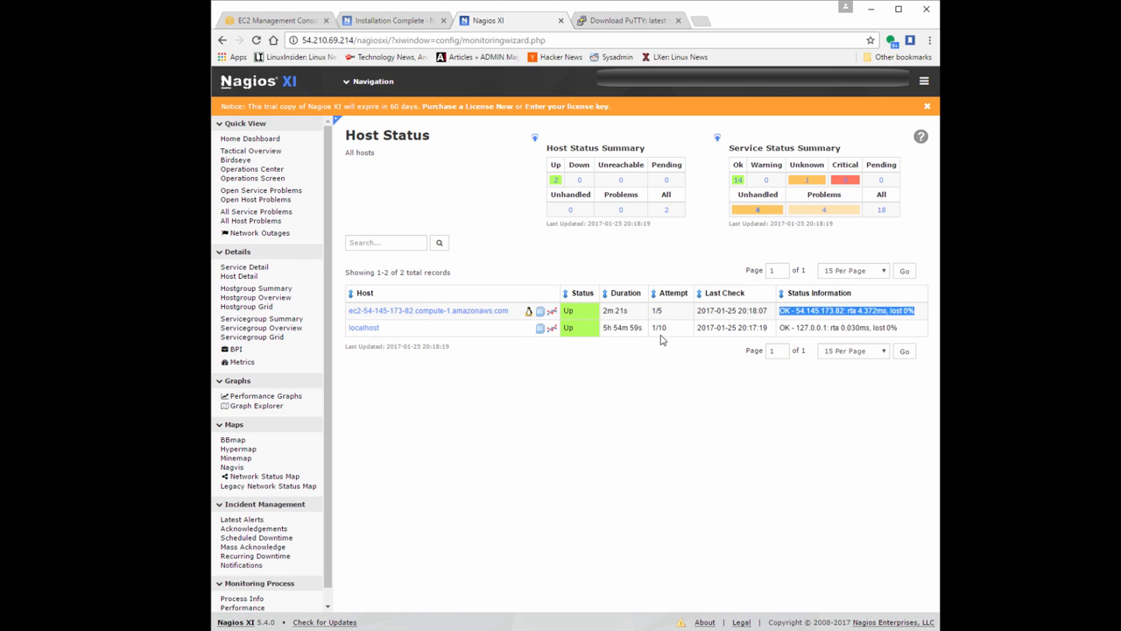
Open the status detail of host ec2-54-145-173-82.compute-1.amazonaws.com in Nagios XI and view the status of its services.
left_click(482, 314)
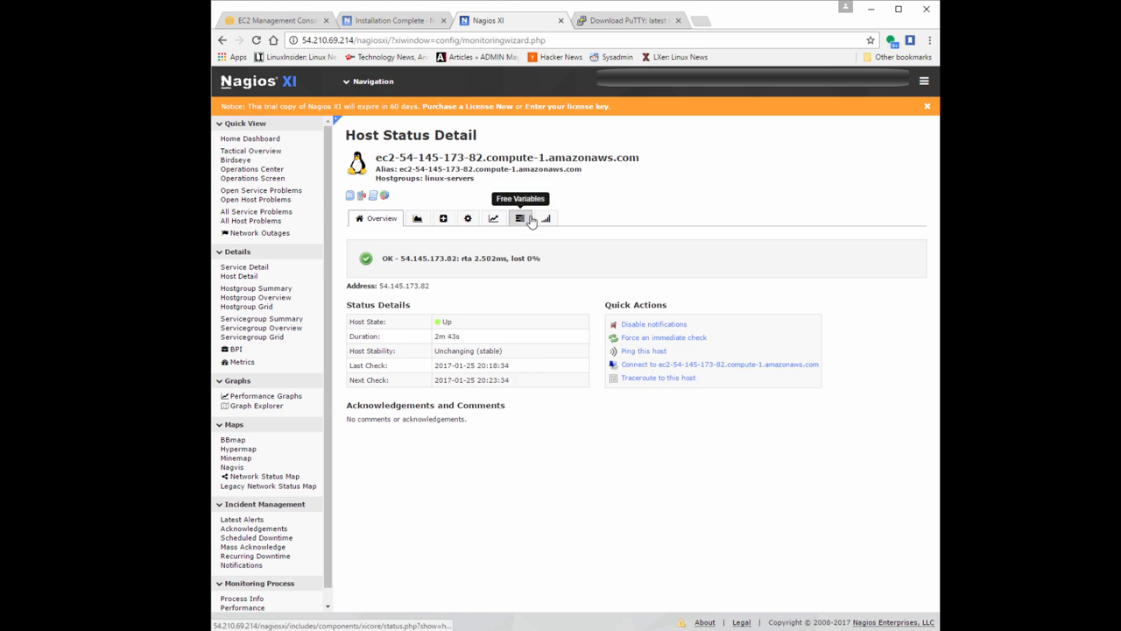
left_click(466, 220)
left_click(359, 218)
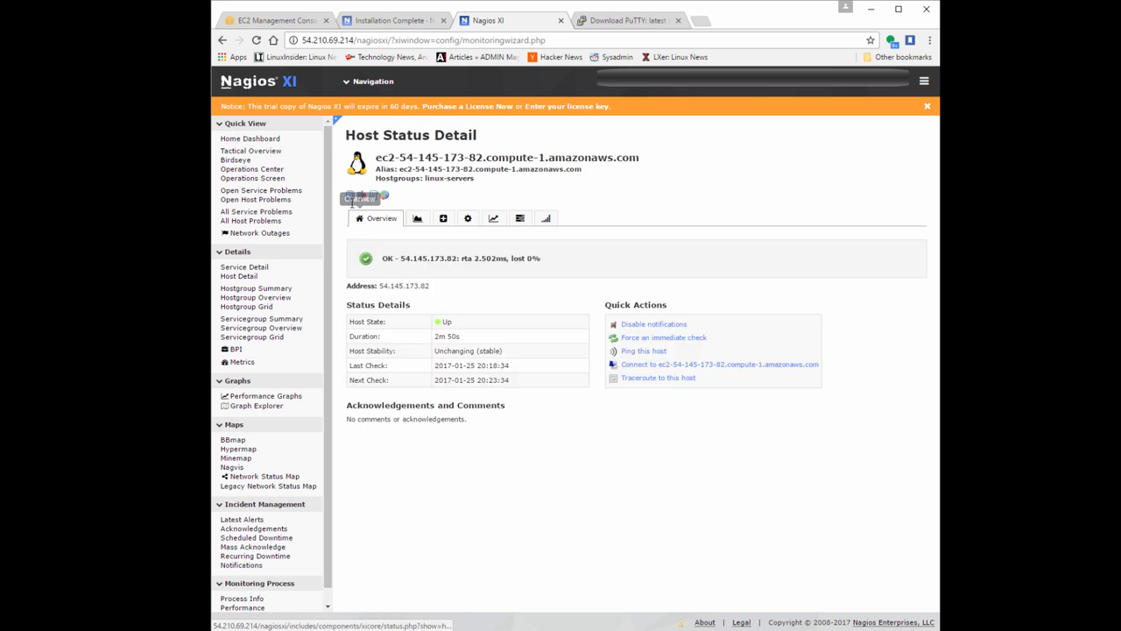
left_click(353, 196)
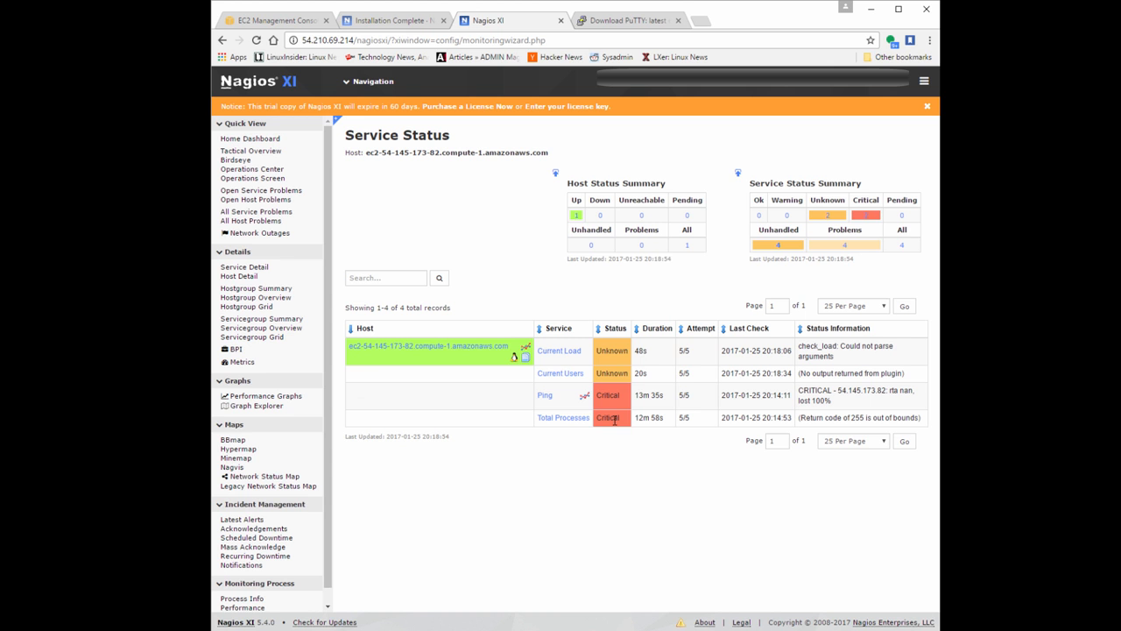
From the Home Dashboard's Host Status Summary, list the hosts that are up and review the EC2 Linux host's details and service status.
key("alt+Tab")
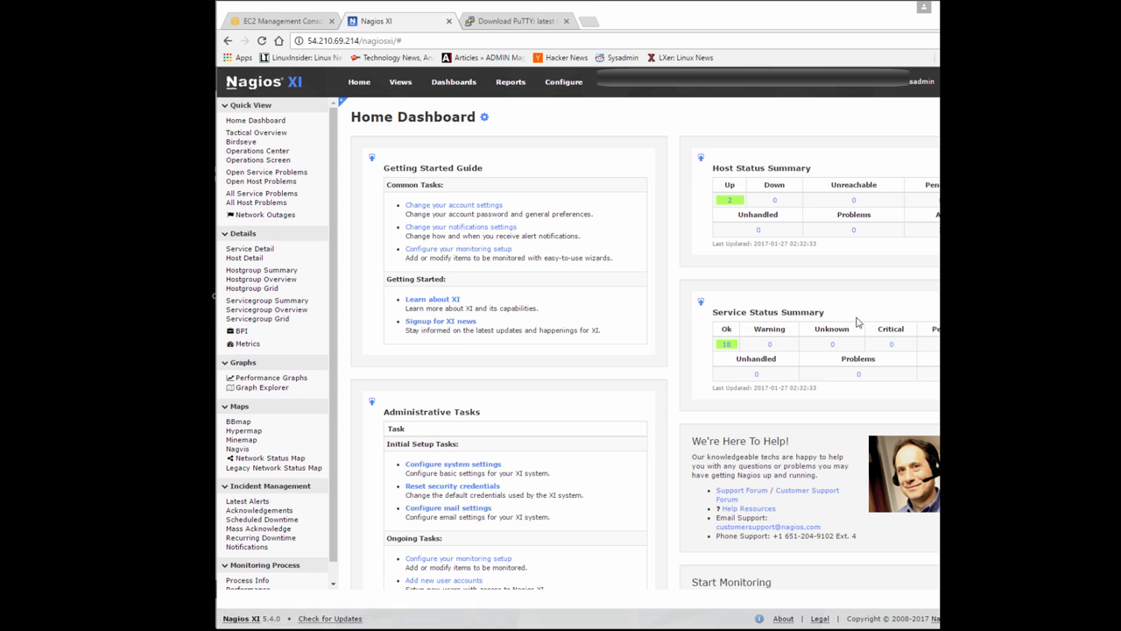
left_click(730, 200)
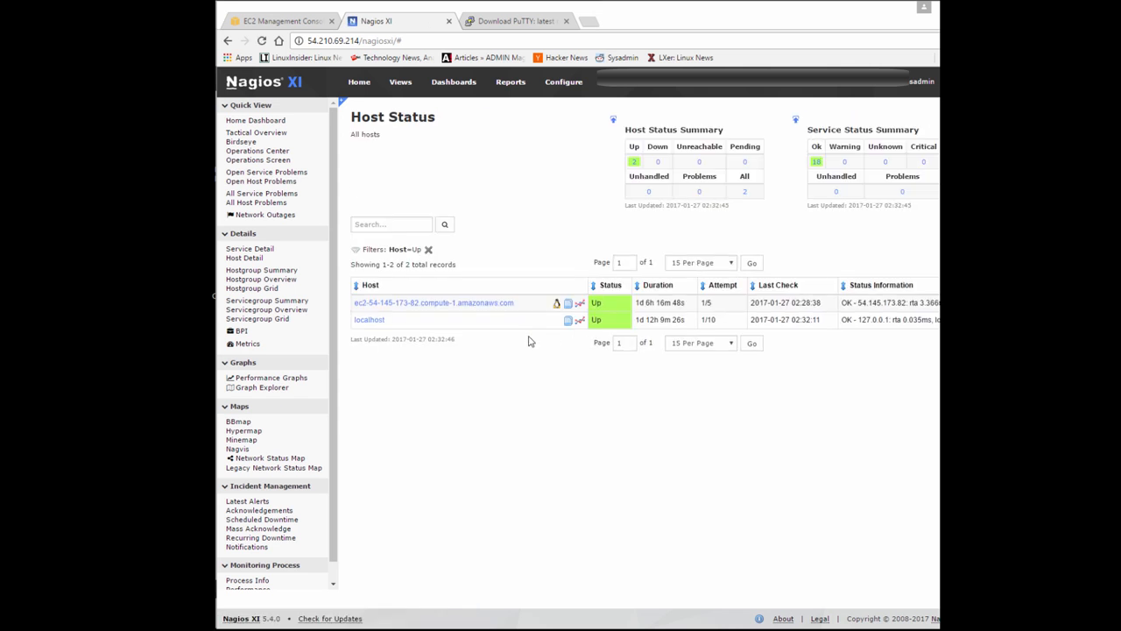
left_click(473, 303)
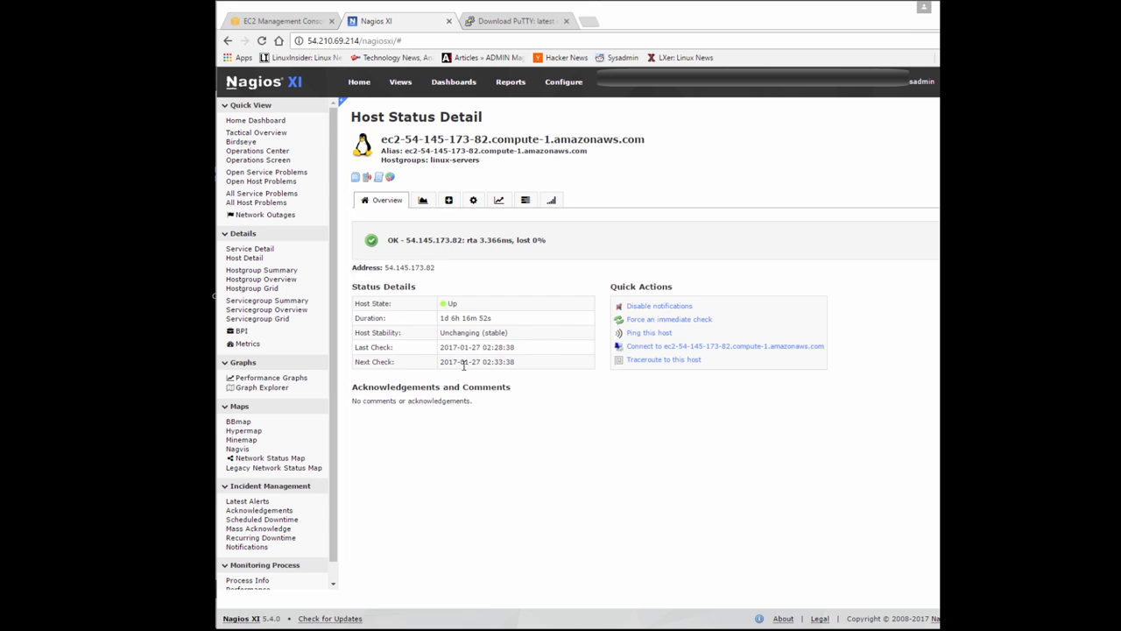
left_click(355, 177)
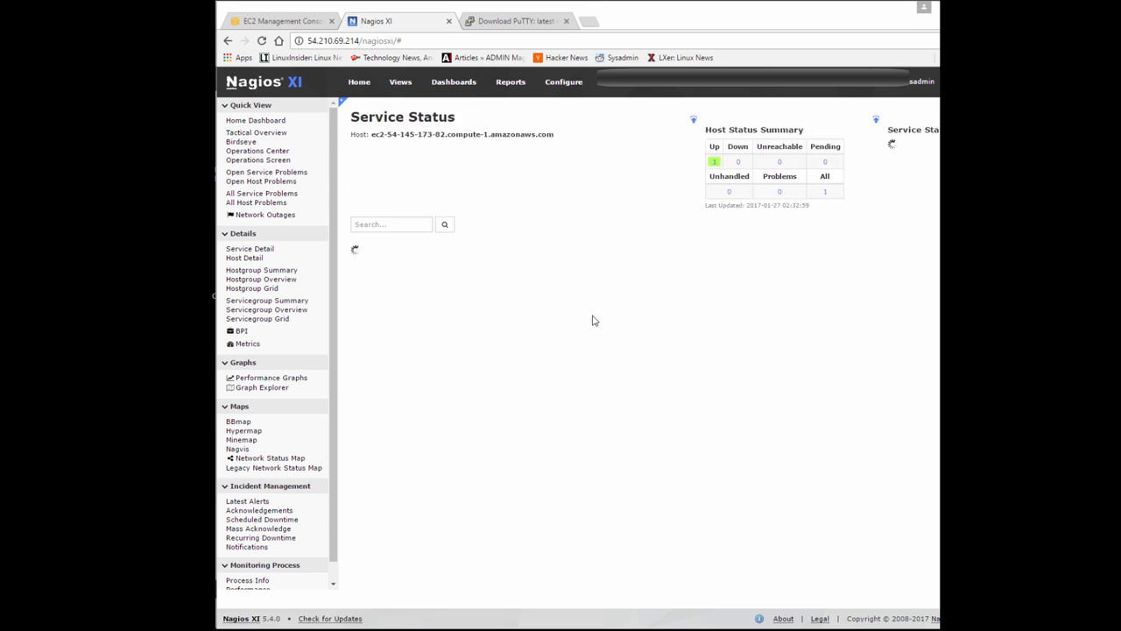